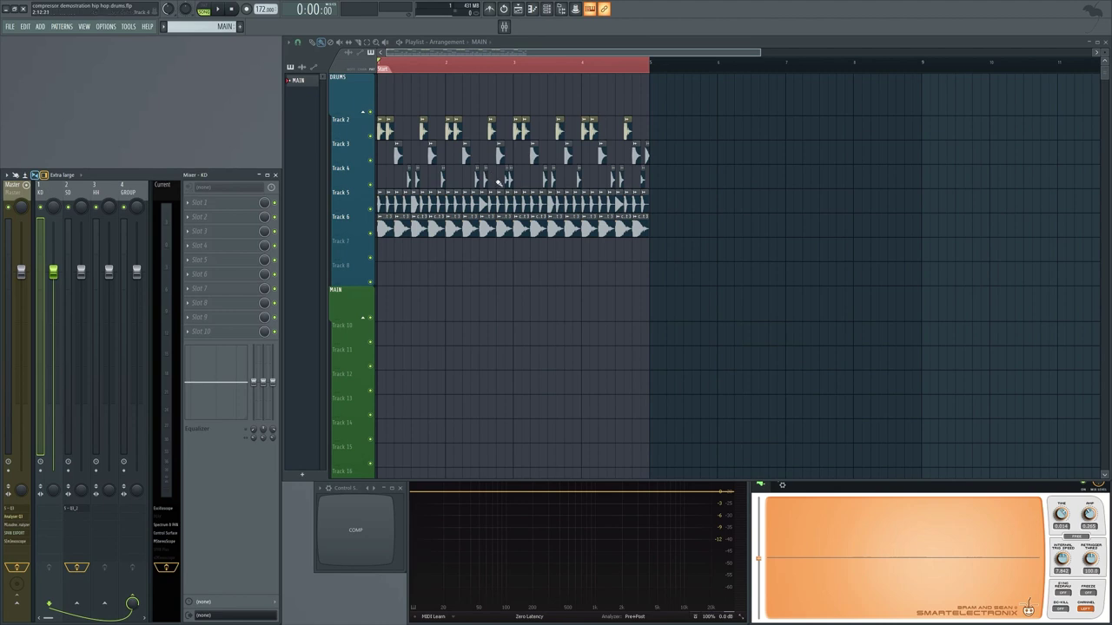
Play the unprocessed drum arrangement through all mixer tracks and stop playback
{"action": "key", "text": "space"}
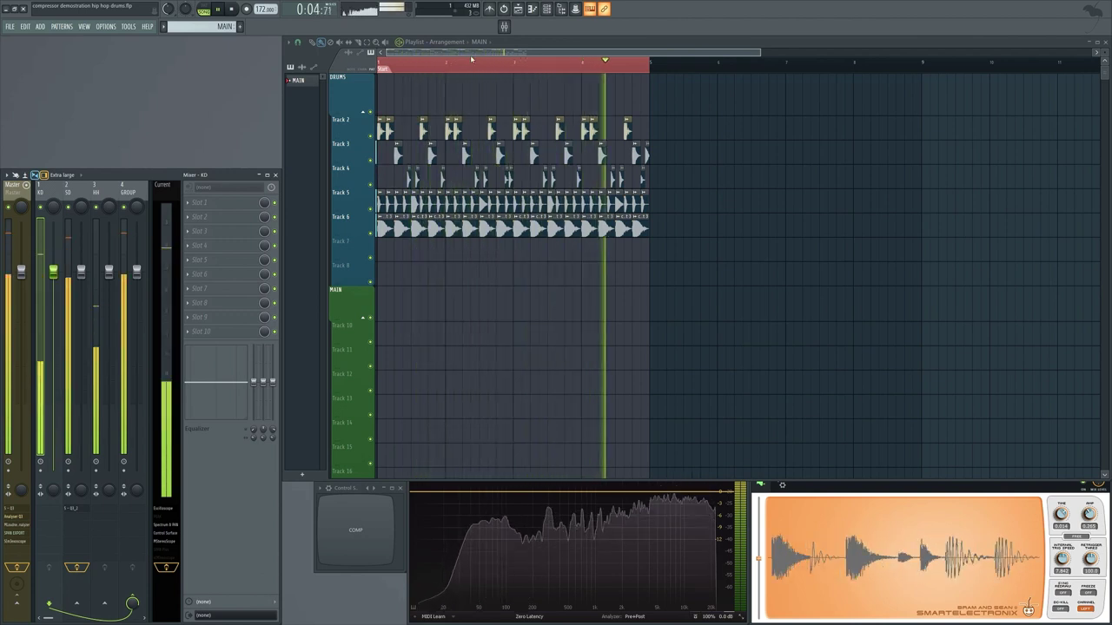
{"action": "key", "text": "space"}
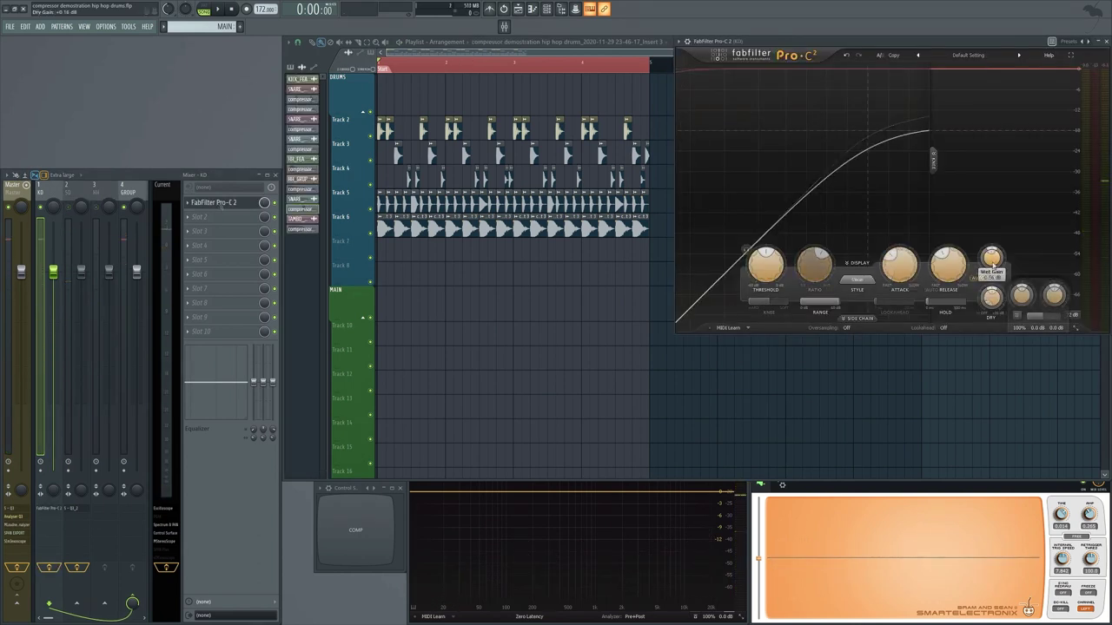
Balance the wet and dry gain of the FabFilter Pro-C 2 on the KD track by ear during playback
{"action": "mouse_move", "coordinate": [993, 263]}
{"action": "key", "text": "space"}
{"action": "left_click_drag", "start_coordinate": [997, 262], "coordinate": [1000, 314]}
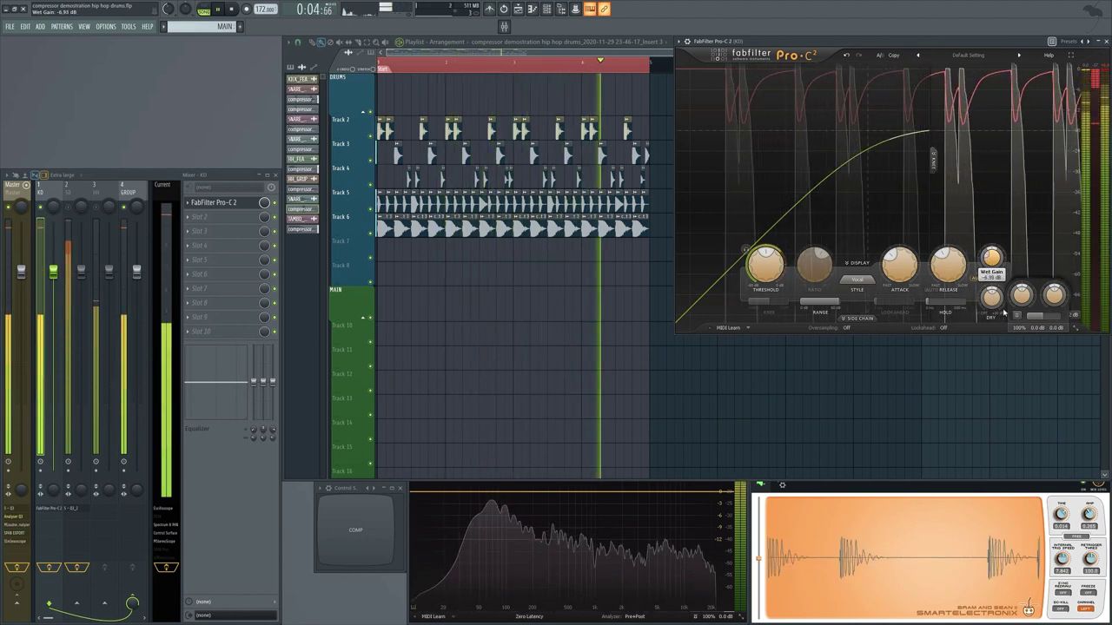
{"action": "key", "text": "space"}
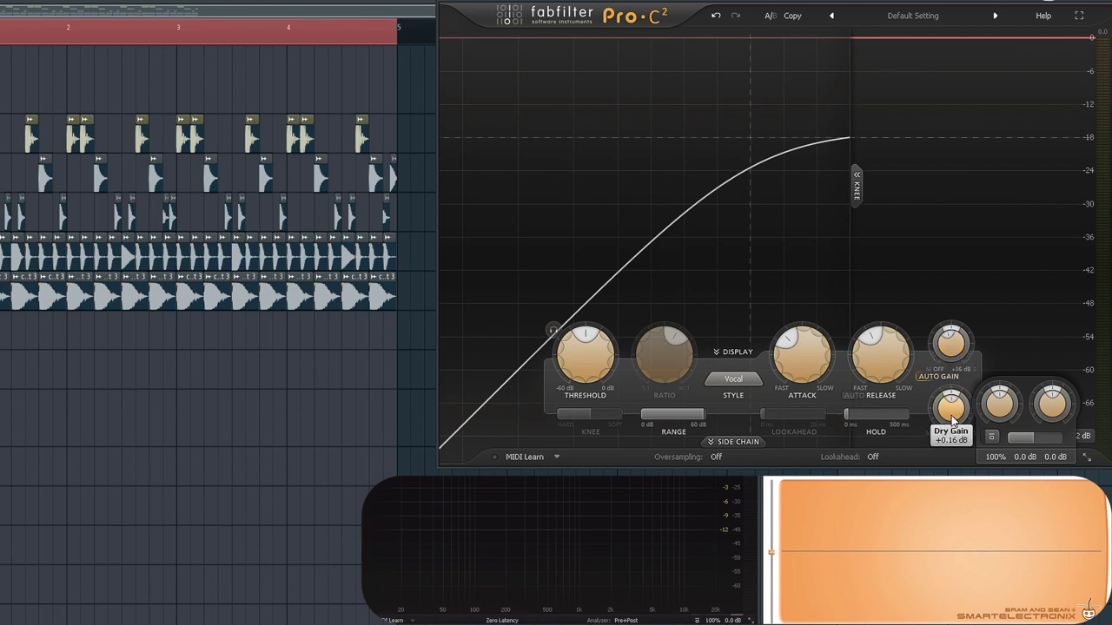
{"action": "left_click_drag", "start_coordinate": [952, 441], "coordinate": [961, 392]}
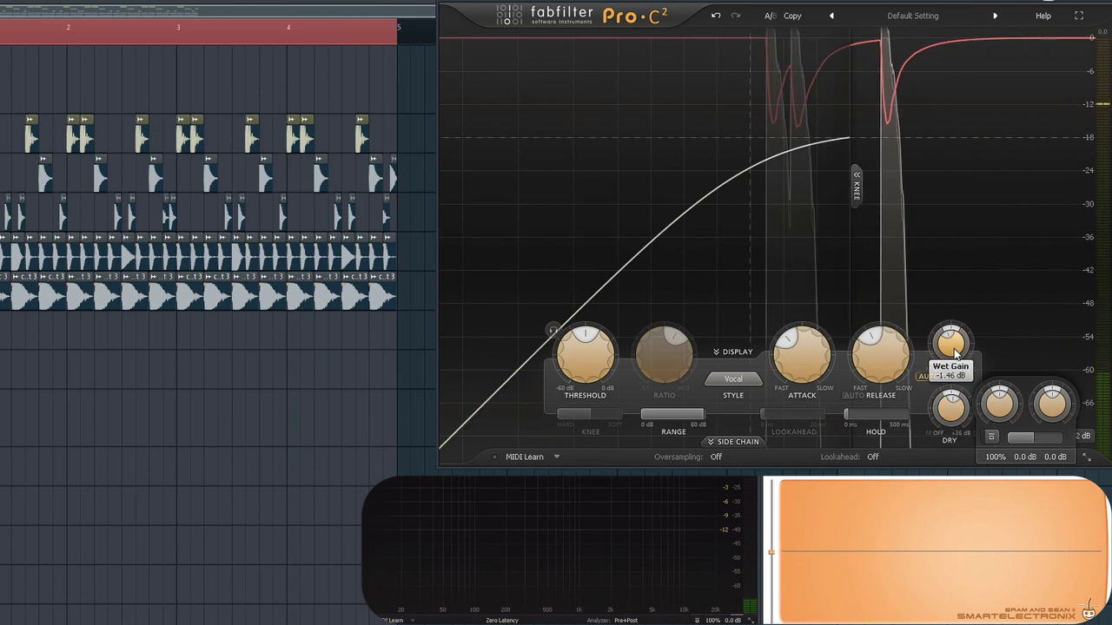
{"action": "left_click_drag", "start_coordinate": [958, 349], "coordinate": [963, 339]}
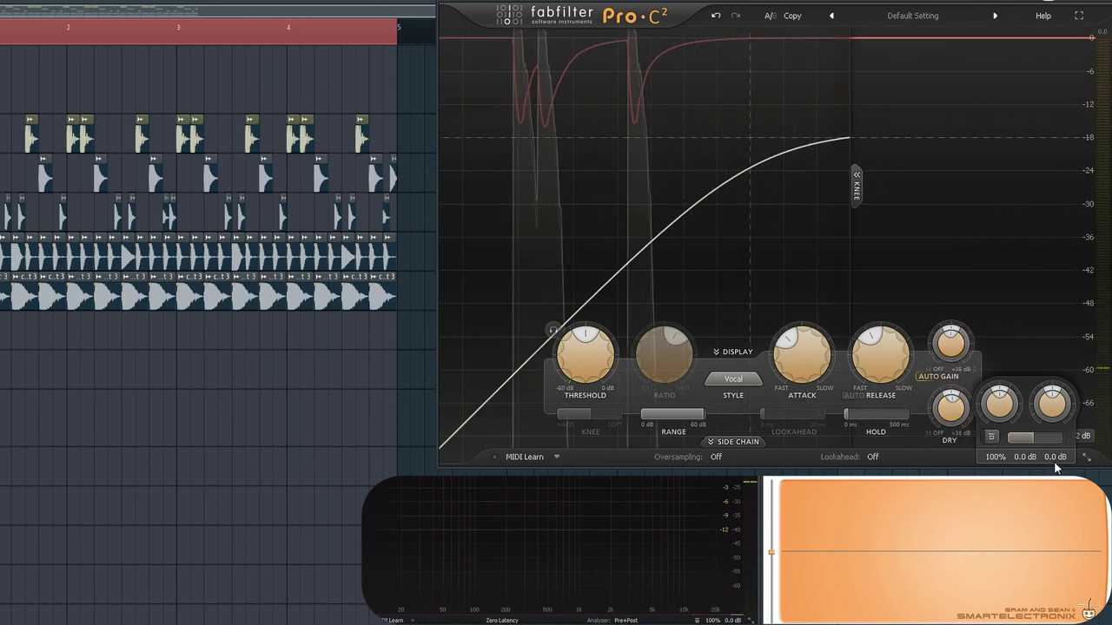
Set the KD compressor's output level to -3.6 dB while the loop plays
{"action": "left_click_drag", "start_coordinate": [1052, 405], "coordinate": [1057, 495]}
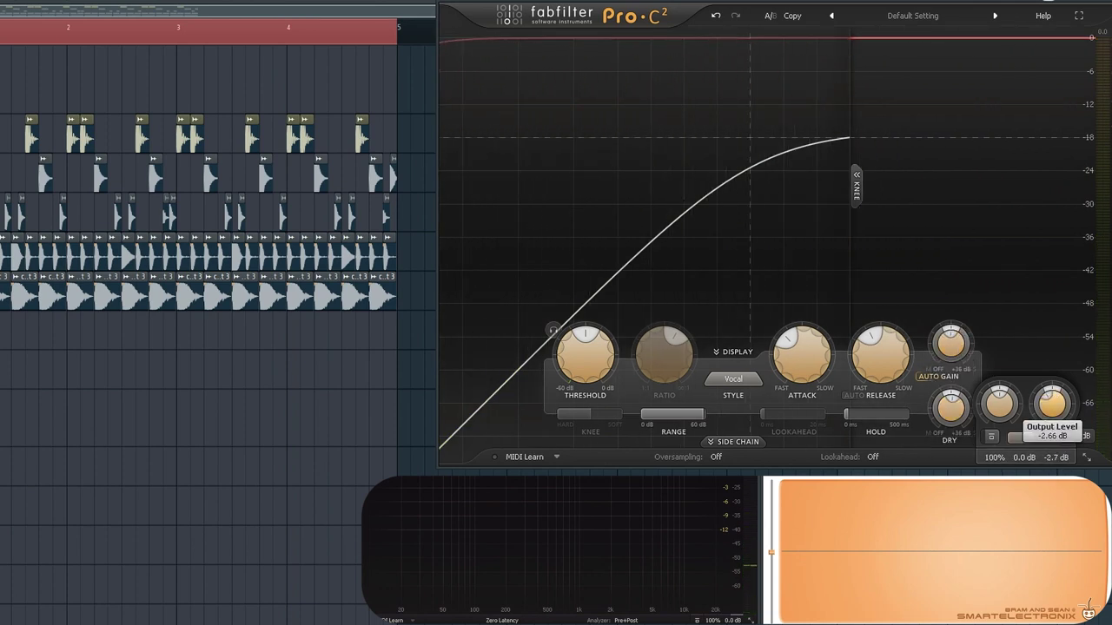
{"action": "key", "text": "space"}
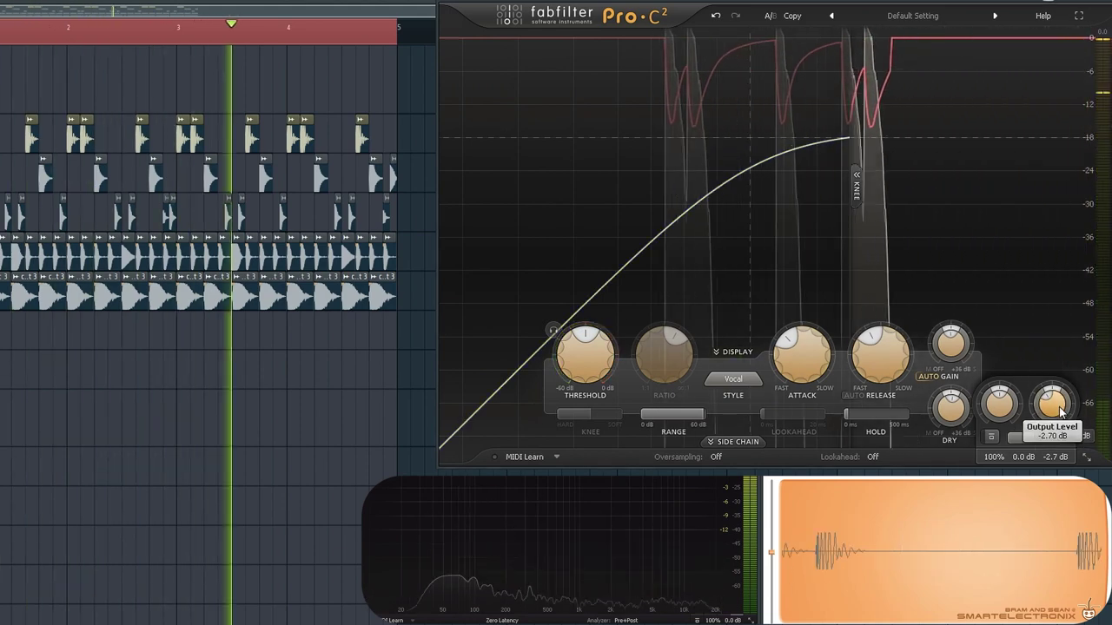
{"action": "left_click_drag", "start_coordinate": [1060, 408], "coordinate": [1059, 427]}
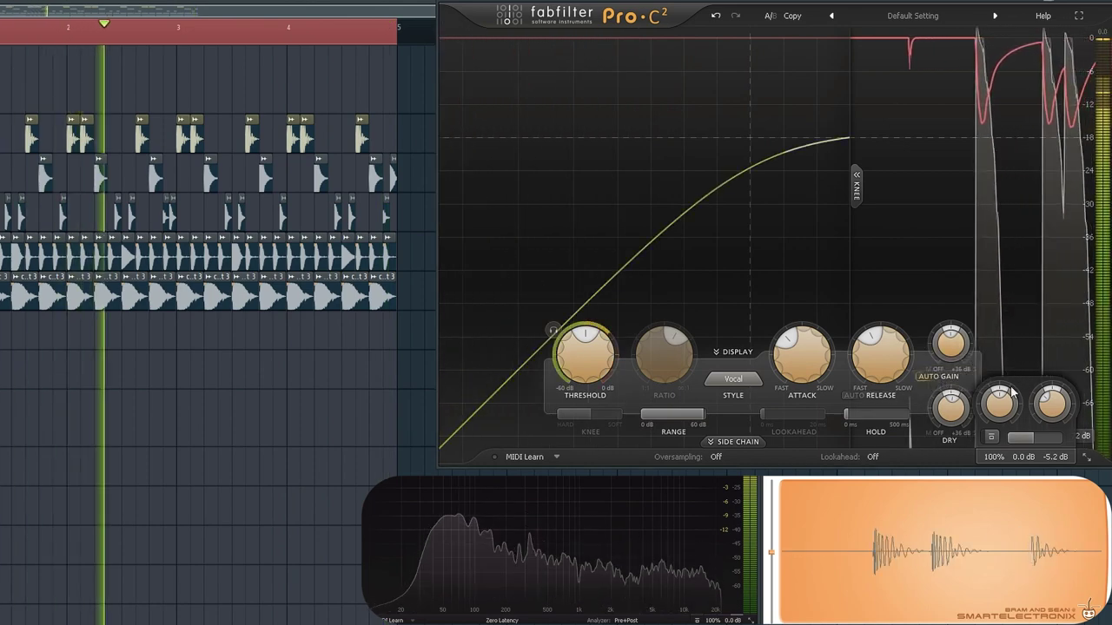
{"action": "scroll", "coordinate": [1054, 408], "scroll_direction": "up", "scroll_amount": 3}
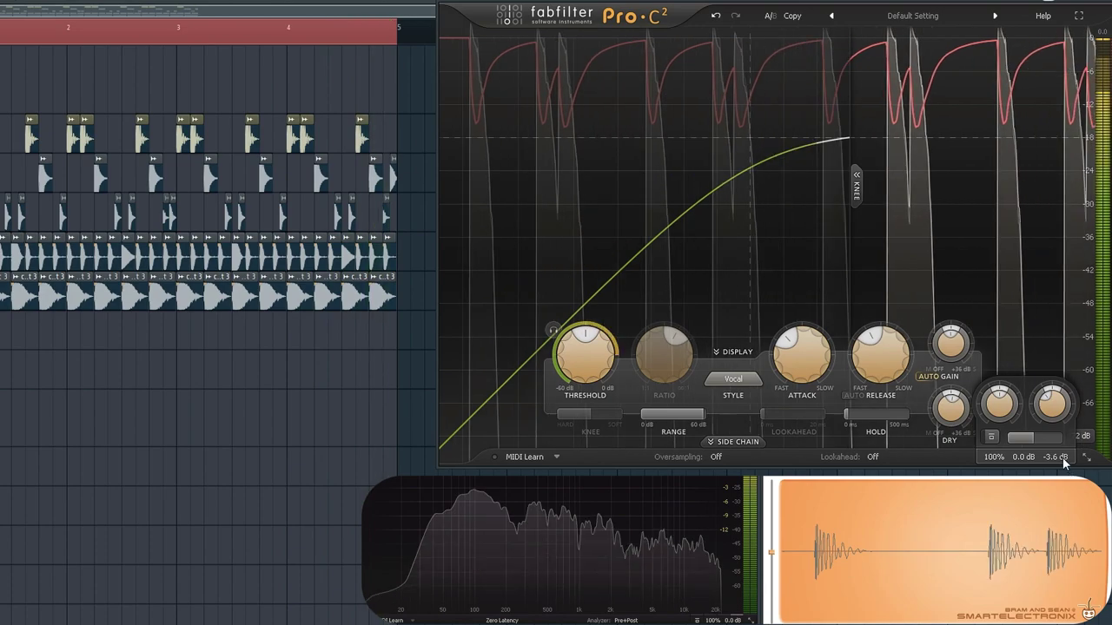
Compare the kick with the compressor bypassed and active during playback
{"action": "left_click", "coordinate": [992, 439]}
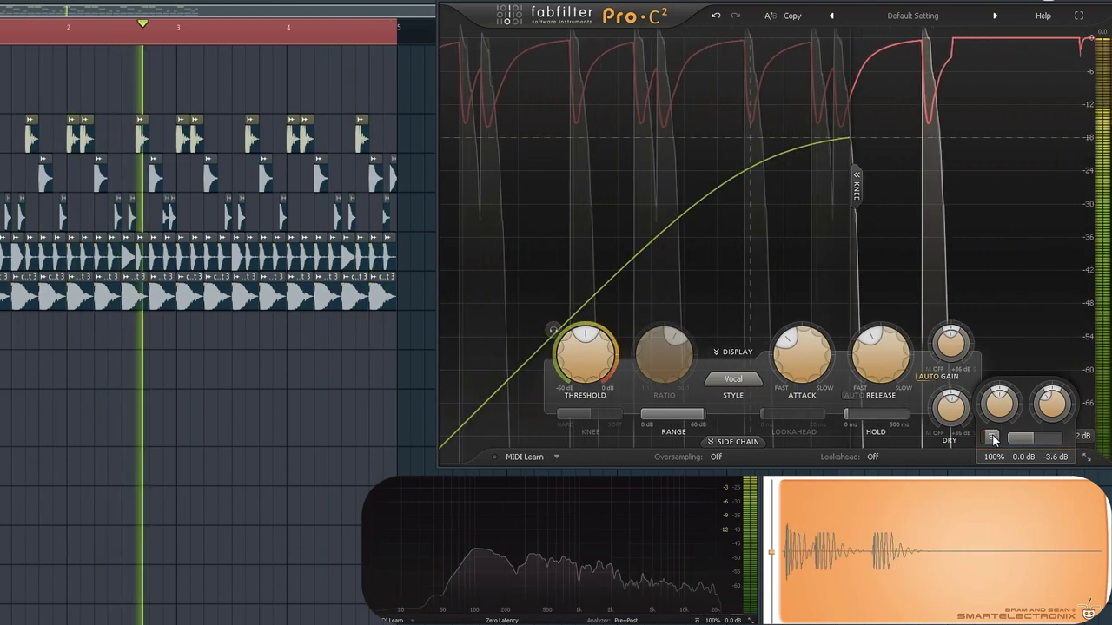
{"action": "left_click", "coordinate": [993, 438]}
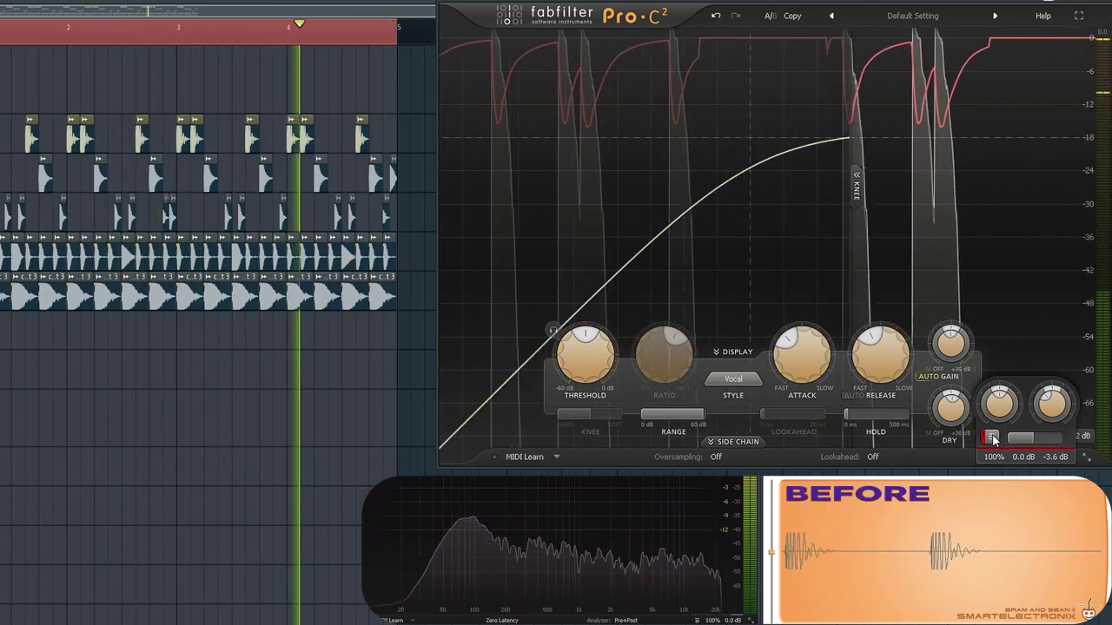
{"action": "left_click", "coordinate": [993, 440]}
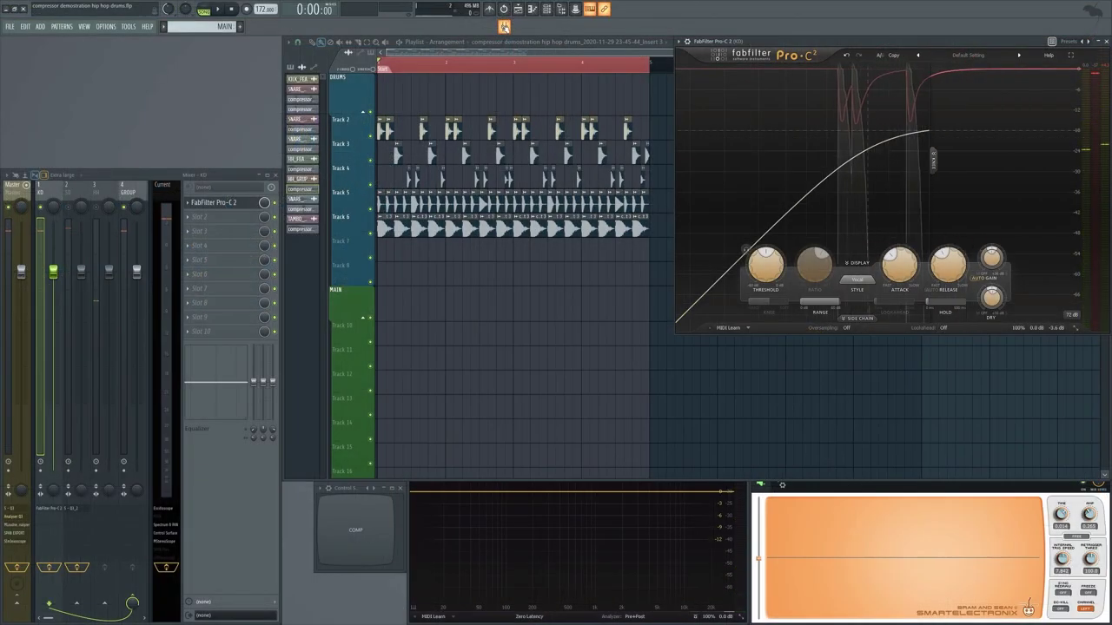
Unmute the SD track, mute KD, and bring up the SD track's FabFilter Pro-C 2 with the loop playing
{"action": "left_click", "coordinate": [69, 208]}
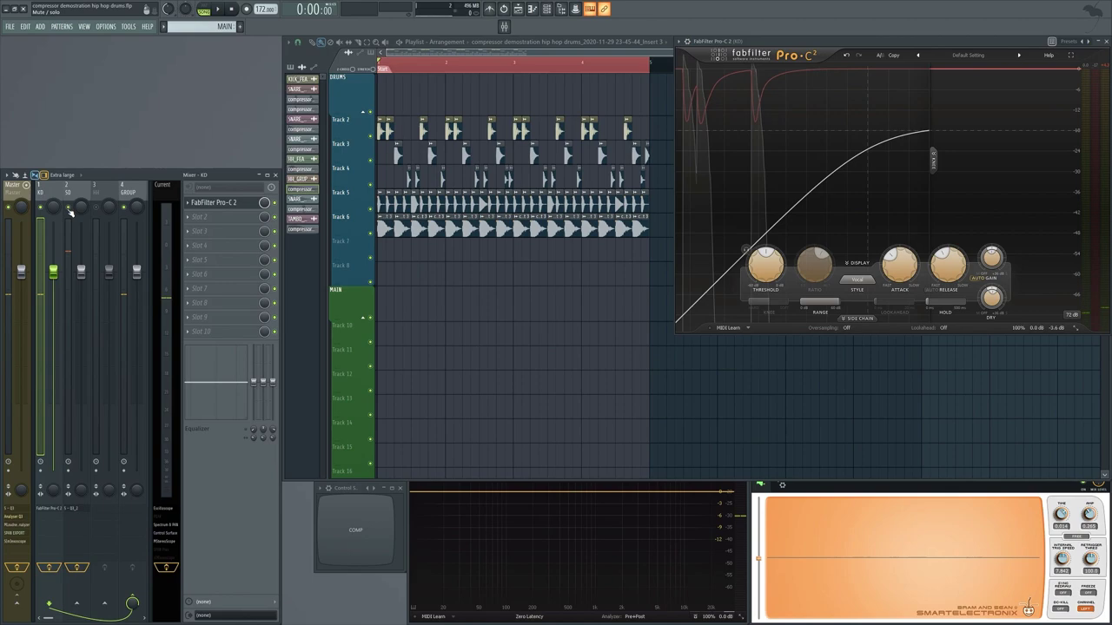
{"action": "left_click", "coordinate": [41, 208]}
{"action": "left_click", "coordinate": [69, 193]}
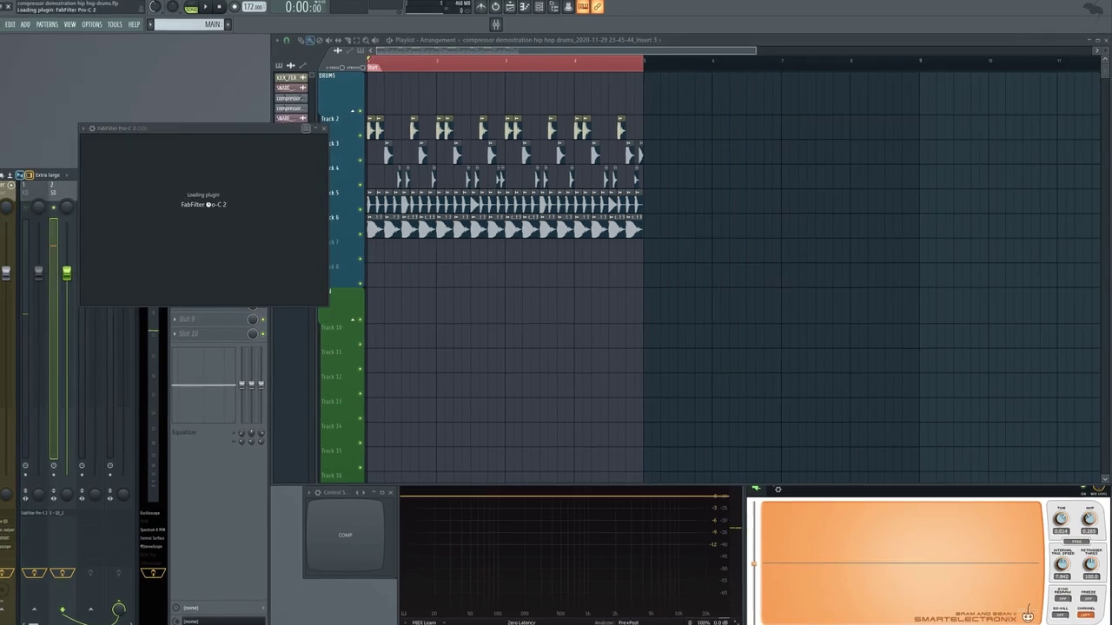
{"action": "left_click_drag", "start_coordinate": [297, 131], "coordinate": [388, 127]}
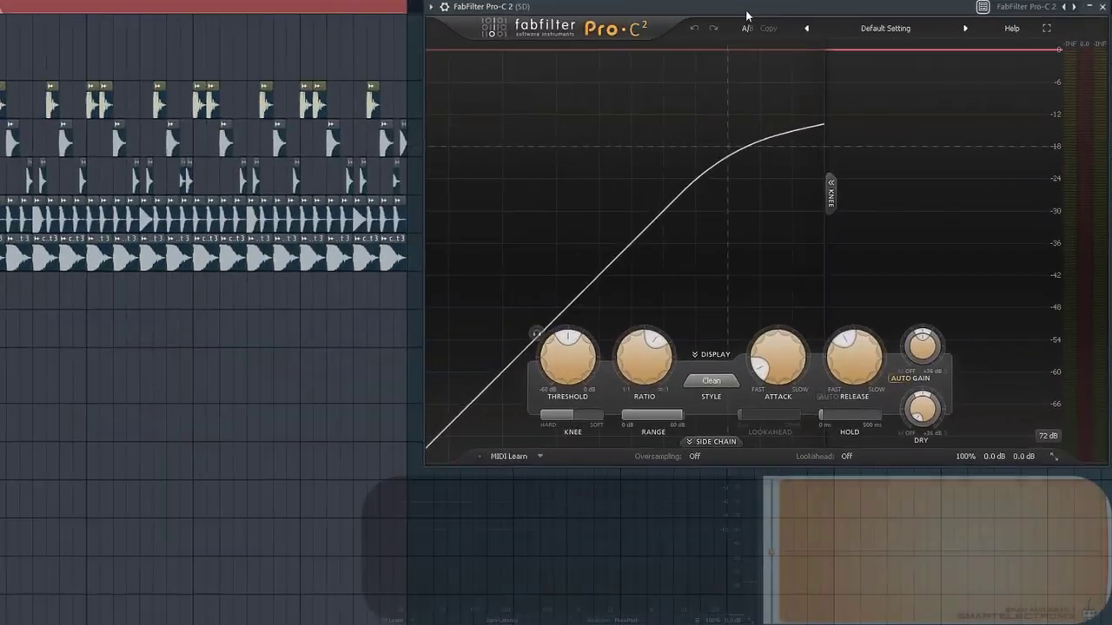
{"action": "key", "text": "space"}
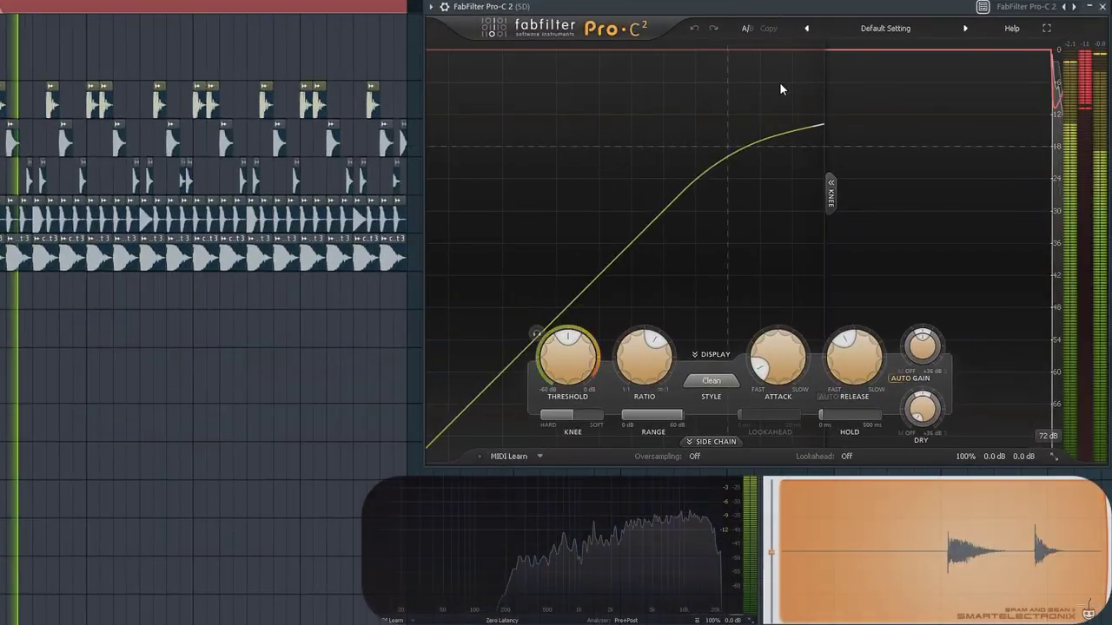
Lower the SD compressor's threshold to about -30 dB and adjust its ratio by ear
{"action": "left_click_drag", "start_coordinate": [569, 360], "coordinate": [581, 407]}
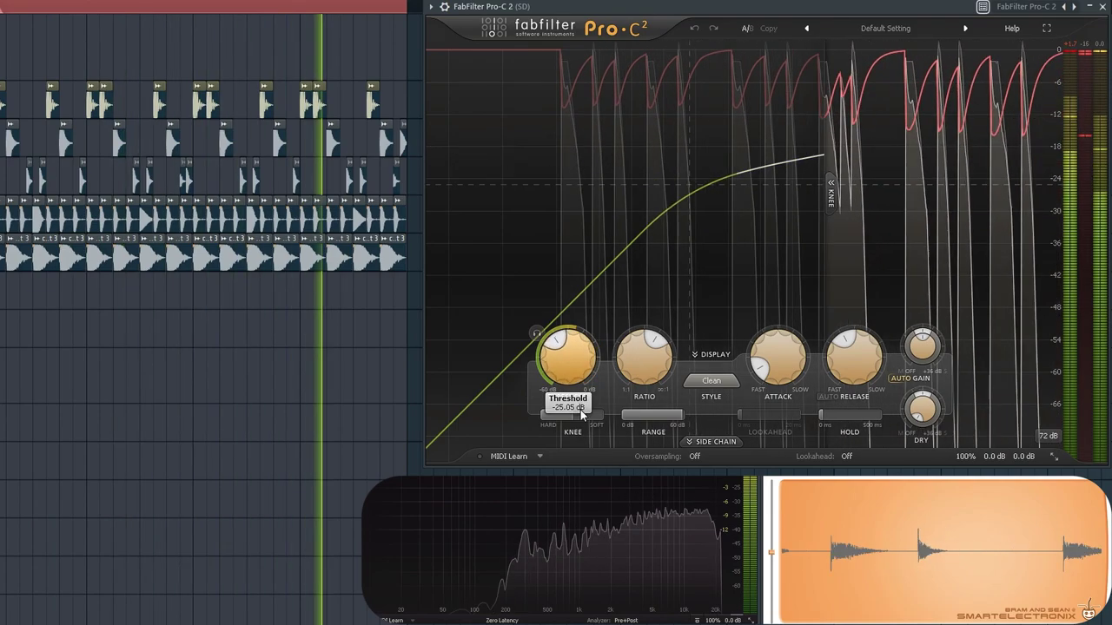
{"action": "mouse_move", "coordinate": [648, 361]}
{"action": "left_mouse_down"}
{"action": "mouse_move", "coordinate": [666, 295]}
{"action": "mouse_move", "coordinate": [659, 358]}
{"action": "left_mouse_up"}
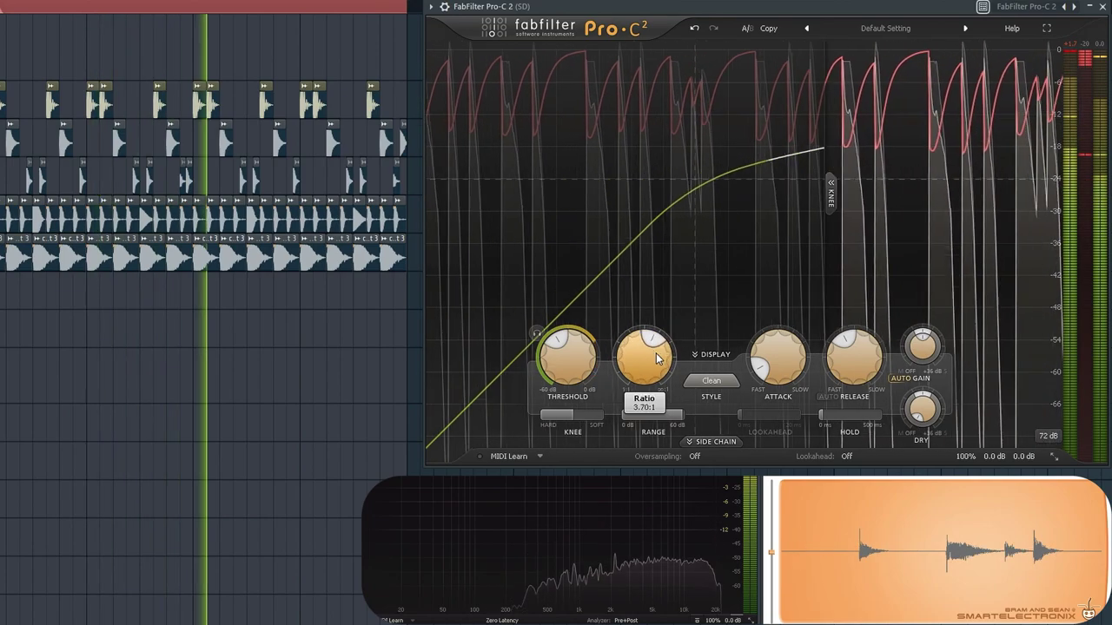
{"action": "left_click_drag", "start_coordinate": [572, 376], "coordinate": [575, 402]}
Slow down the SD compressor's attack and shorten its release to about 10 ms
{"action": "left_click_drag", "start_coordinate": [778, 356], "coordinate": [828, 182]}
{"action": "left_click_drag", "start_coordinate": [867, 358], "coordinate": [862, 456]}
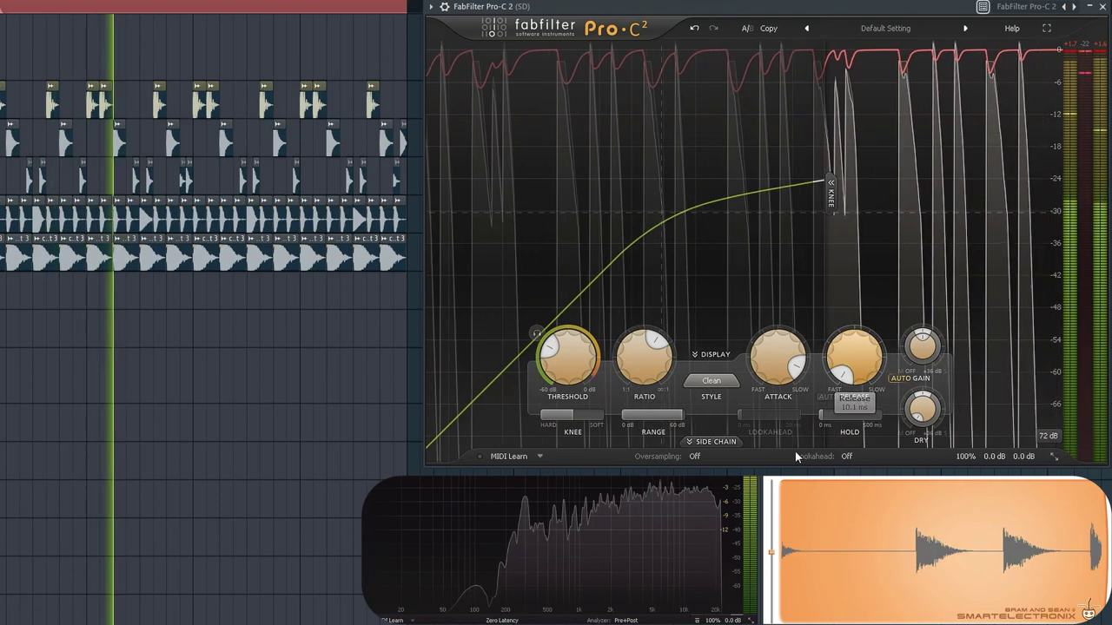
{"action": "left_click_drag", "start_coordinate": [776, 368], "coordinate": [771, 415]}
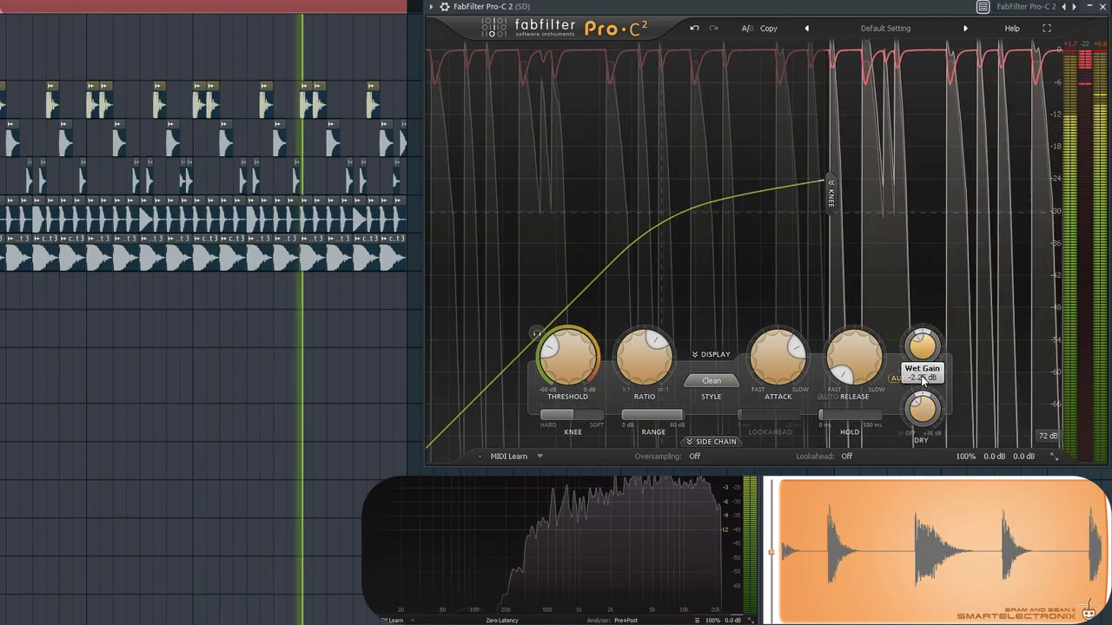
Set the SD compressor's output level to +0.5 dB, checking the loudness against the bypassed signal
{"action": "mouse_move", "coordinate": [1023, 460]}
{"action": "left_click_drag", "start_coordinate": [1021, 404], "coordinate": [1020, 417]}
{"action": "left_click", "coordinate": [961, 437]}
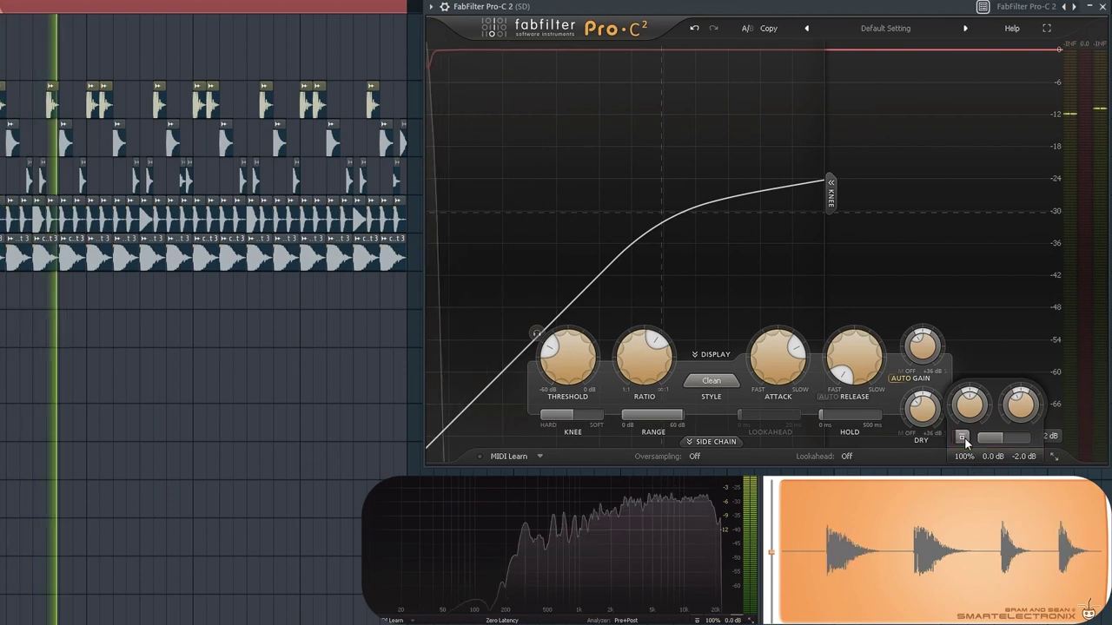
{"action": "left_click", "coordinate": [963, 437]}
{"action": "left_click_drag", "start_coordinate": [1031, 405], "coordinate": [1032, 386]}
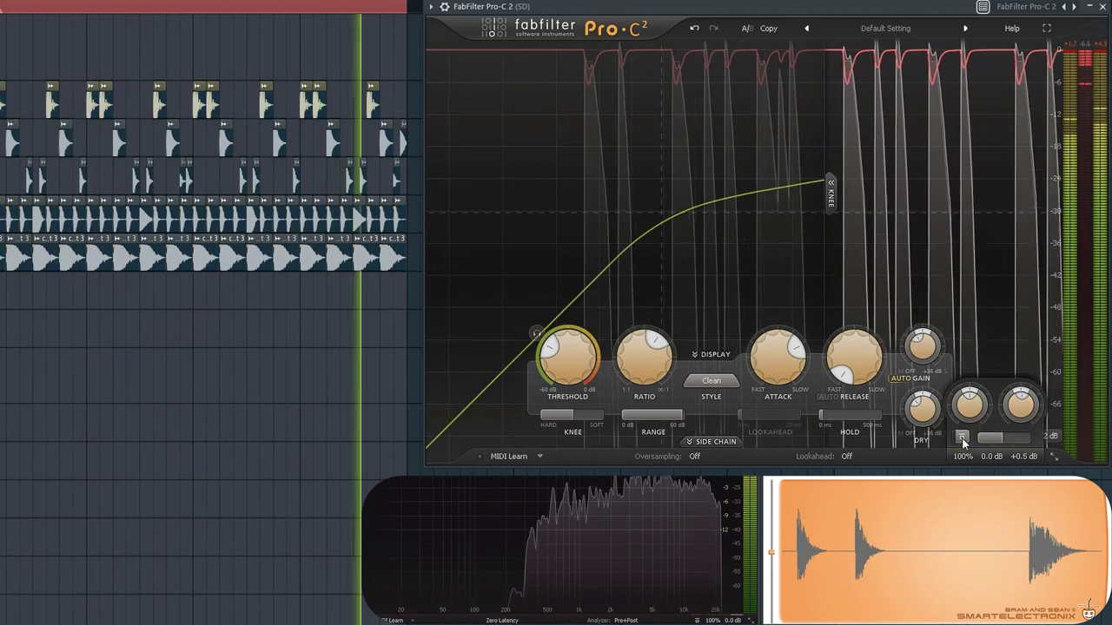
Compare the snare with the compressor bypassed and active while the loop plays
{"action": "left_click", "coordinate": [961, 438]}
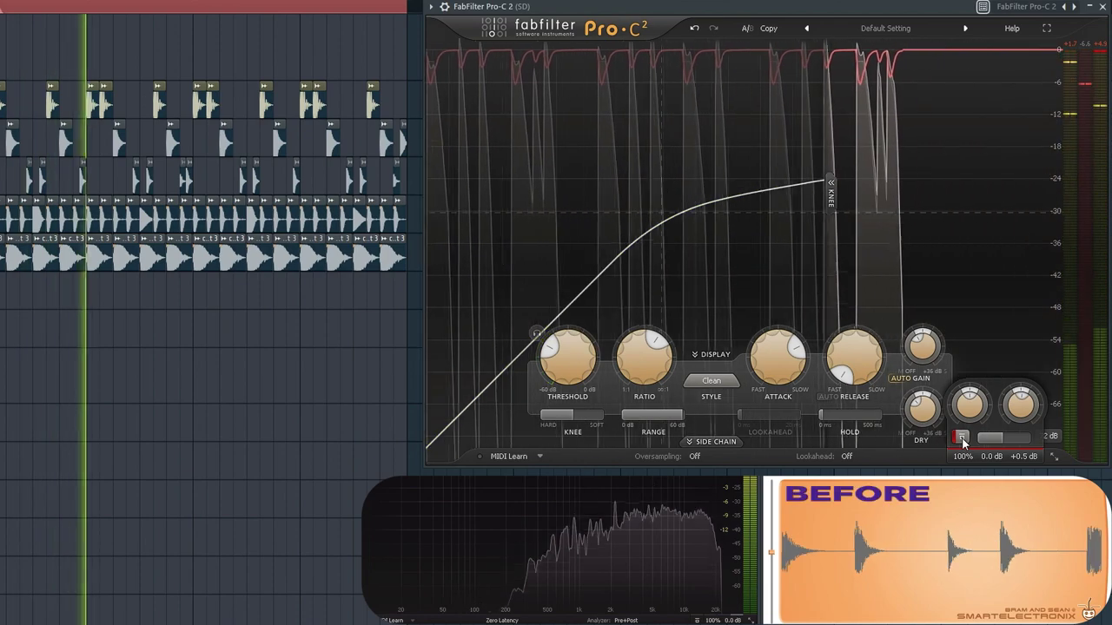
{"action": "left_click", "coordinate": [962, 437]}
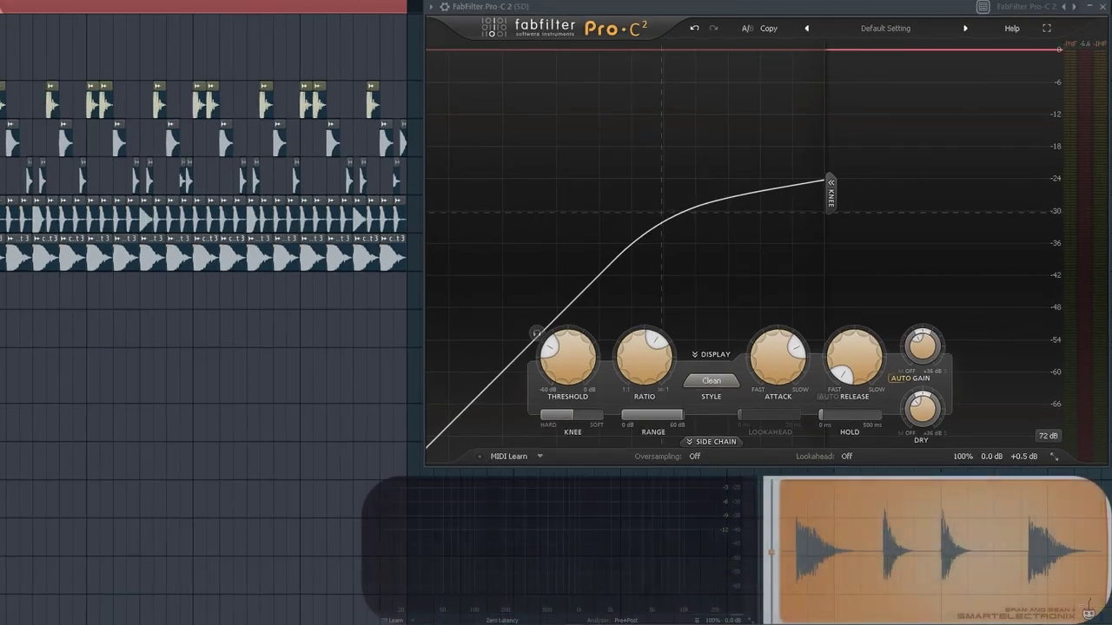
{"action": "key", "text": "space"}
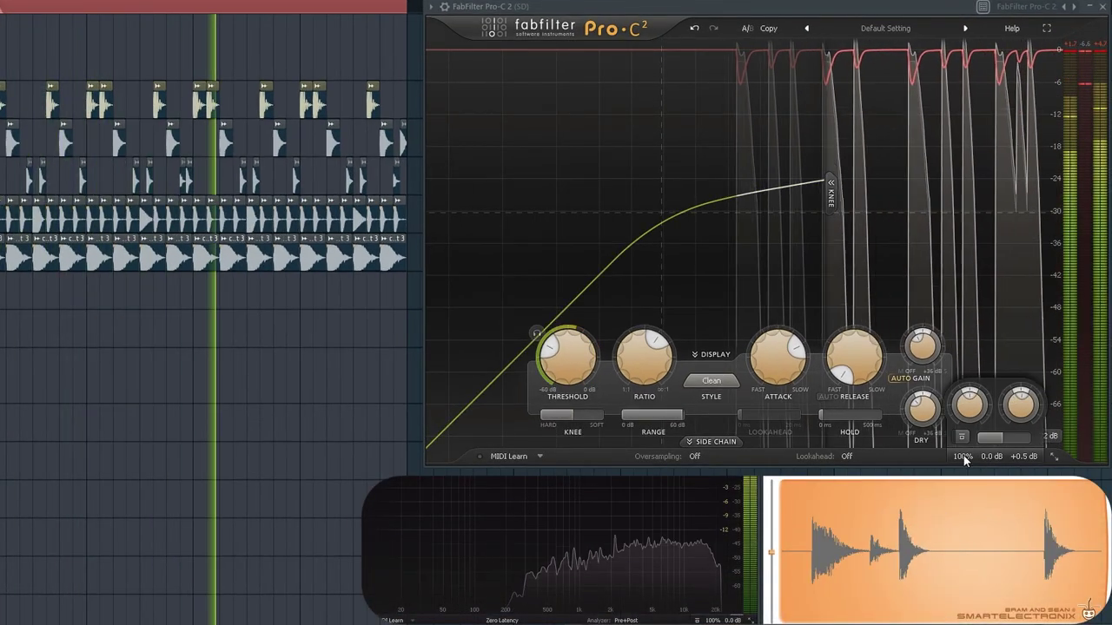
{"action": "left_click", "coordinate": [961, 438]}
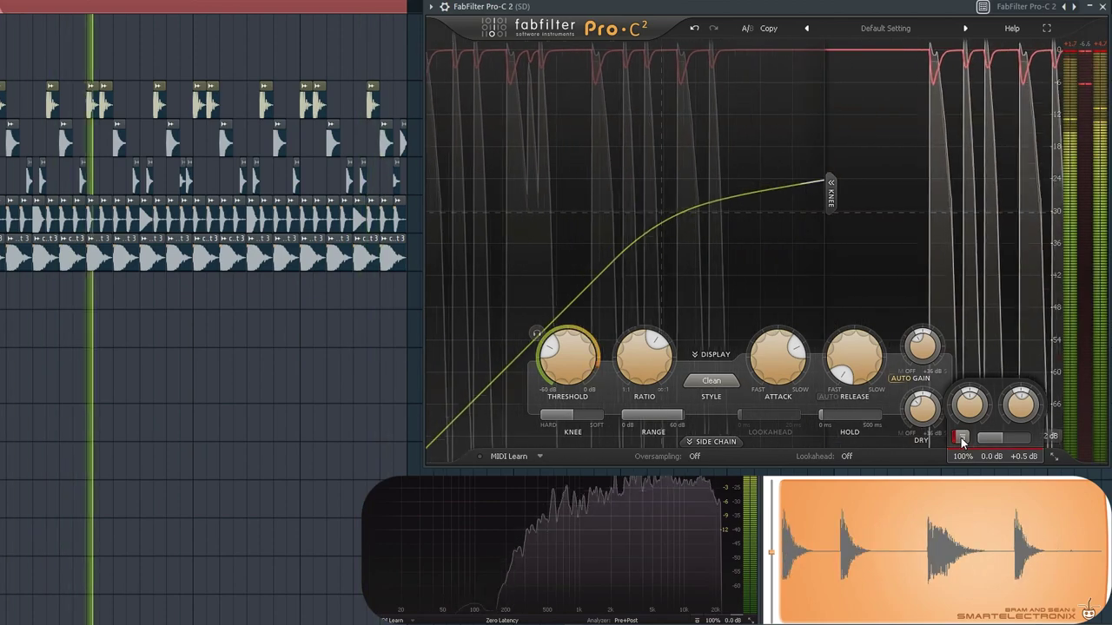
{"action": "left_click", "coordinate": [961, 438]}
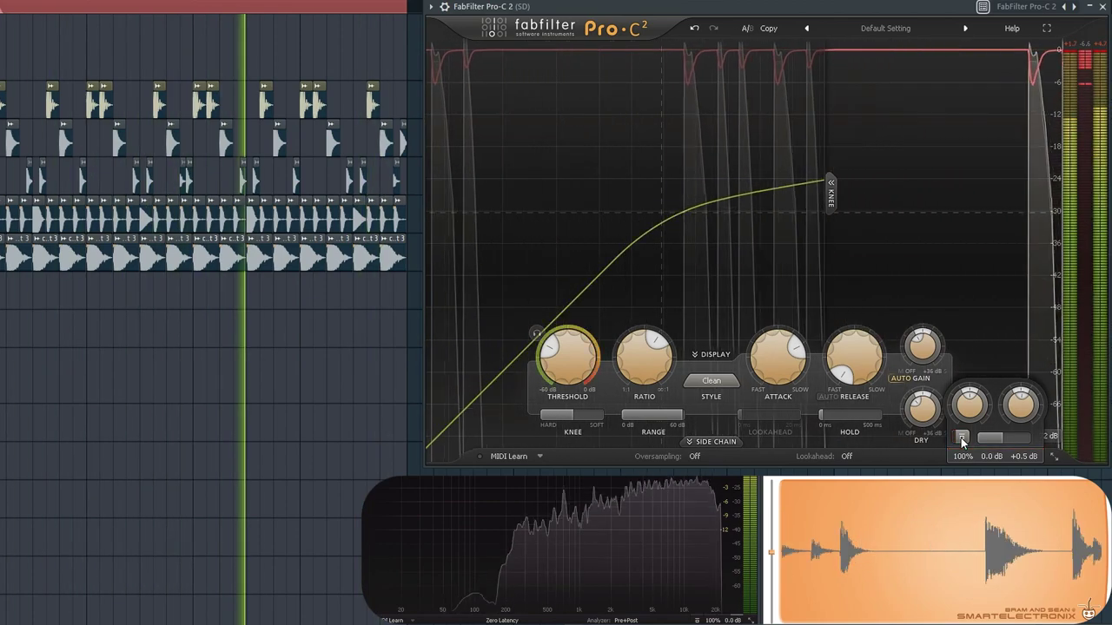
Set the SD compressor's output level to -0.5 dB and check it against the bypassed sound
{"action": "left_click_drag", "start_coordinate": [1024, 454], "coordinate": [1025, 471]}
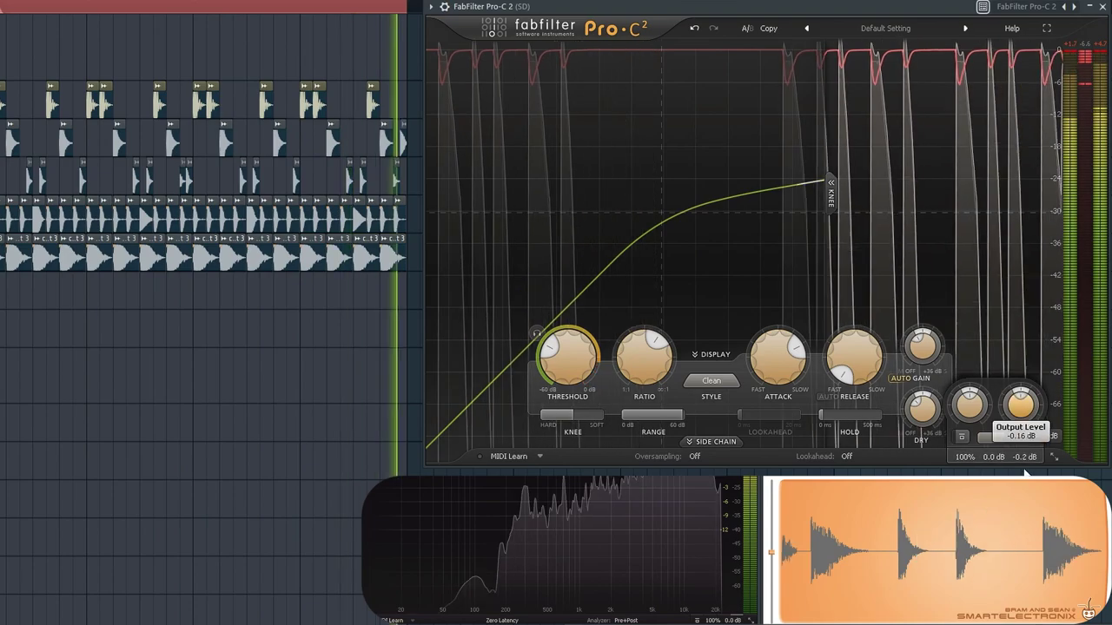
{"action": "left_click", "coordinate": [961, 439]}
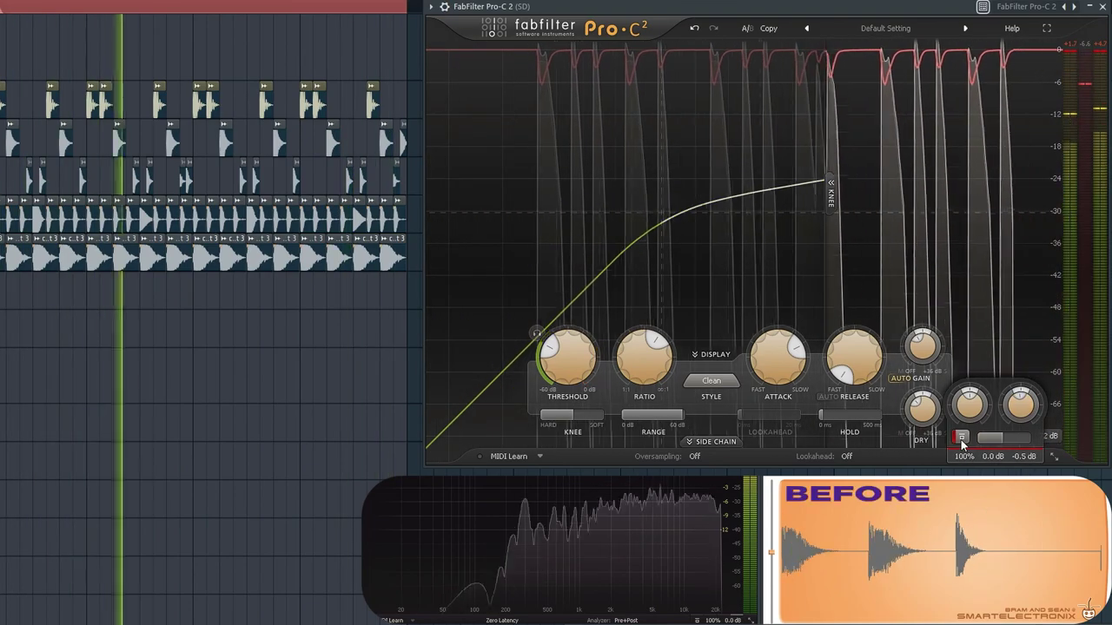
{"action": "left_click", "coordinate": [961, 438]}
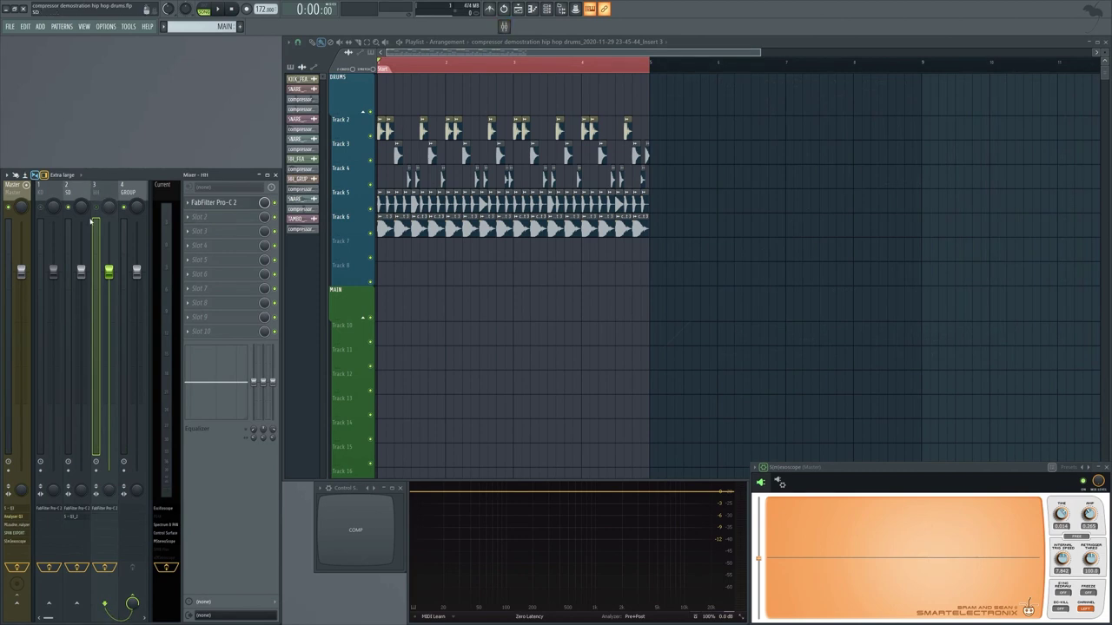
Open the HH track's FabFilter Pro-C 2, play the hi-hats, and close the Pro-Q 3 window
{"action": "left_click", "coordinate": [214, 202]}
{"action": "key", "text": "space"}
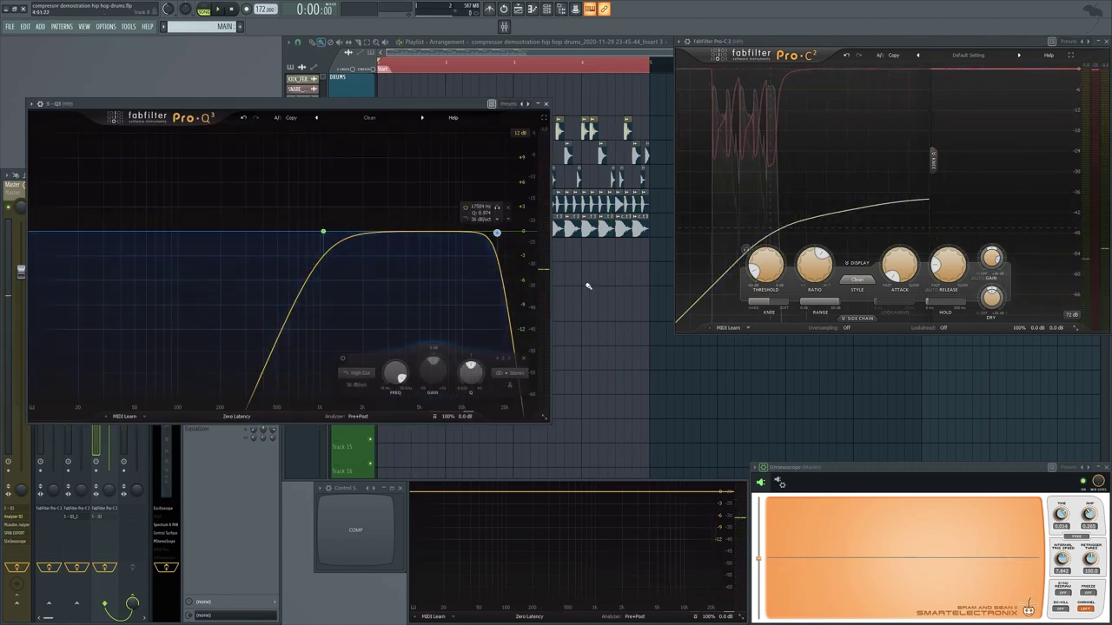
{"action": "key", "text": "space"}
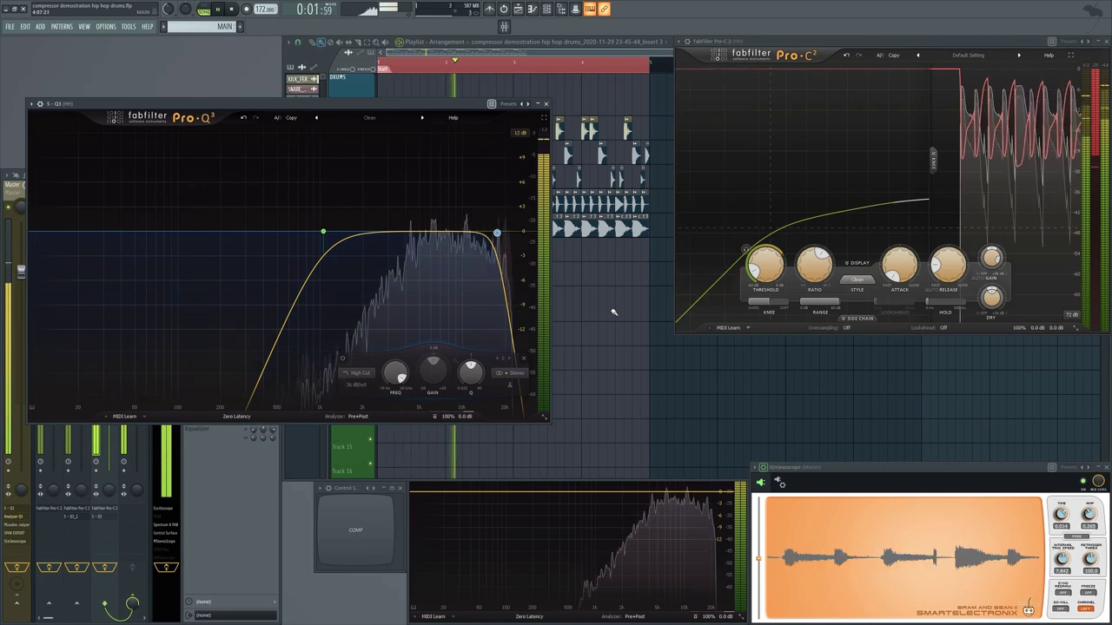
{"action": "left_click", "coordinate": [545, 104]}
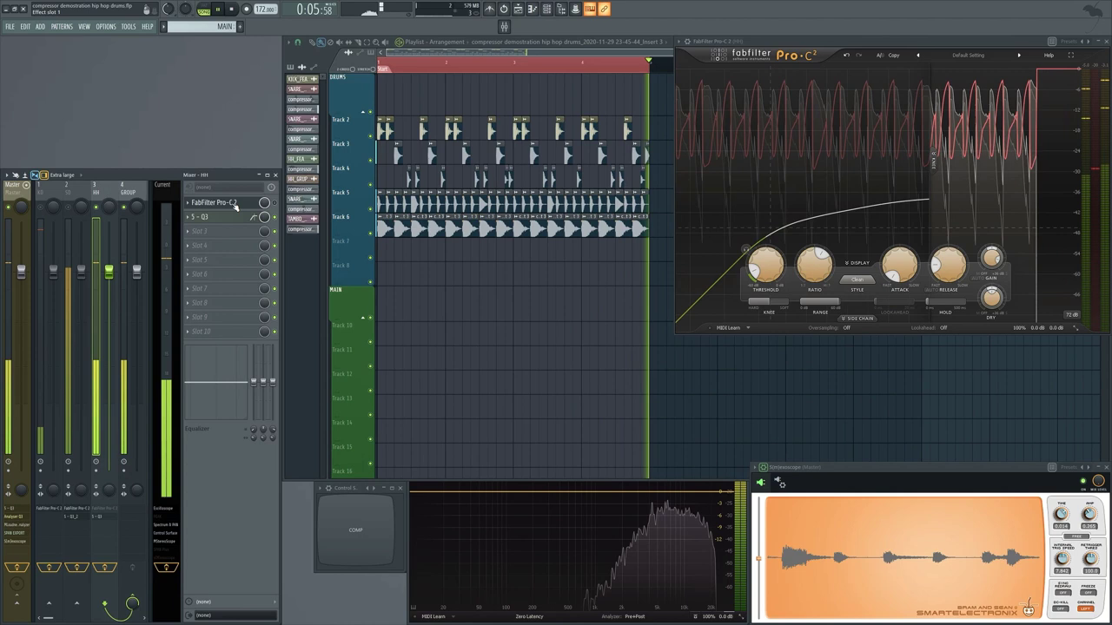
Set the HH compressor's output level to -2.1 dB and turn its effect slot on for a before-and-after comparison
{"action": "mouse_move", "coordinate": [1057, 331]}
{"action": "left_mouse_down"}
{"action": "mouse_move", "coordinate": [1056, 353]}
{"action": "mouse_move", "coordinate": [1054, 336]}
{"action": "left_mouse_up"}
{"action": "left_click", "coordinate": [274, 202]}
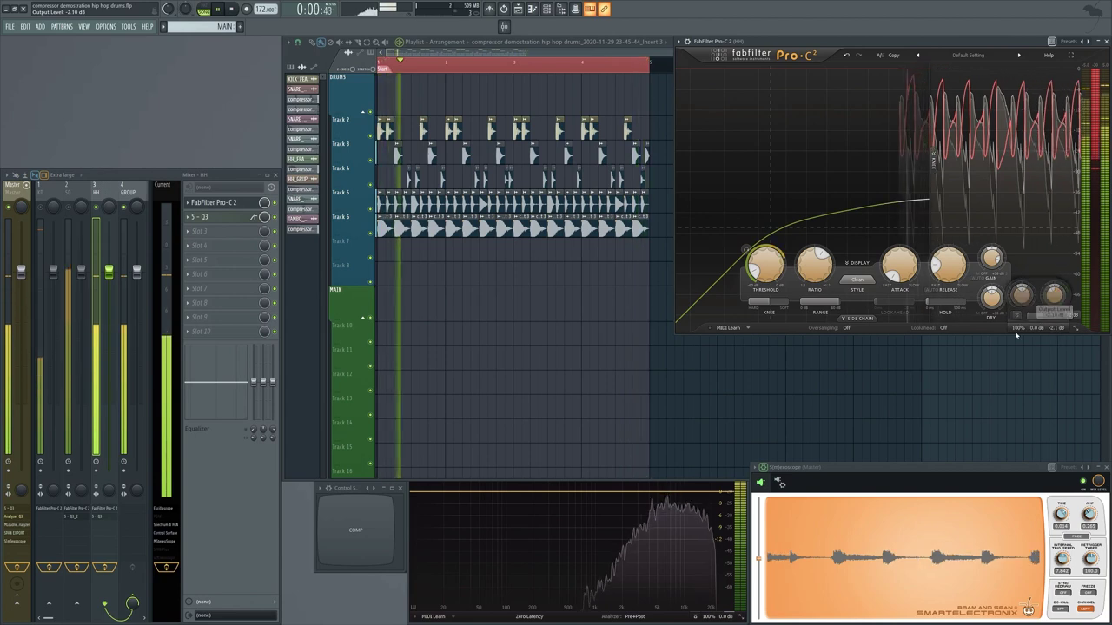
{"action": "key", "text": "space"}
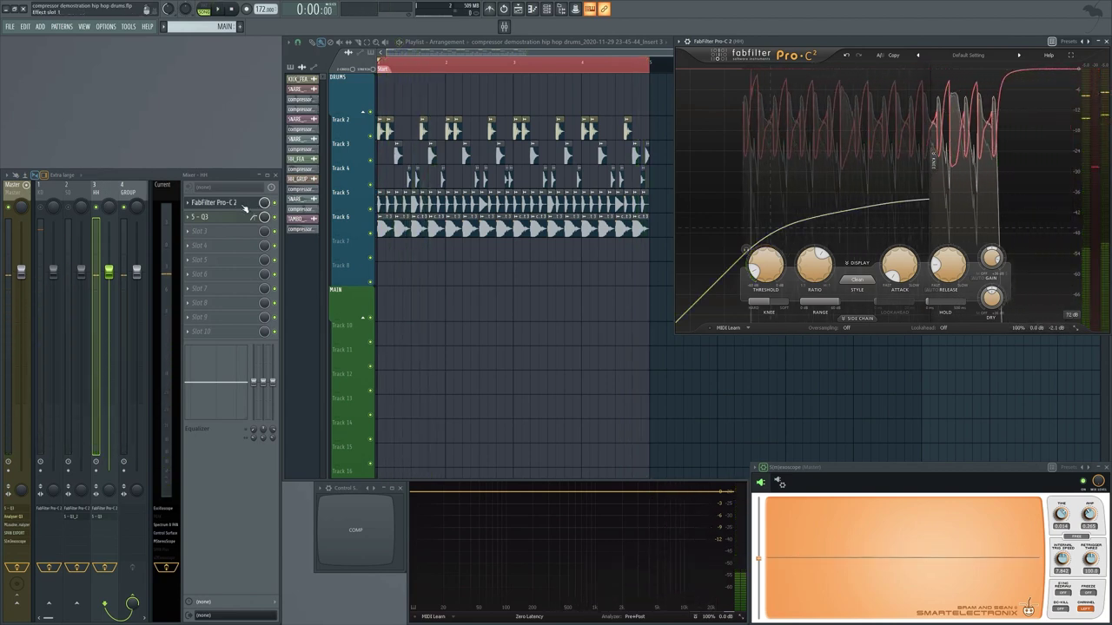
Close the HH compressor and play the full drum loop, toggling all track compressors with the COMP control for a before-and-after comparison
{"action": "left_click", "coordinate": [235, 202]}
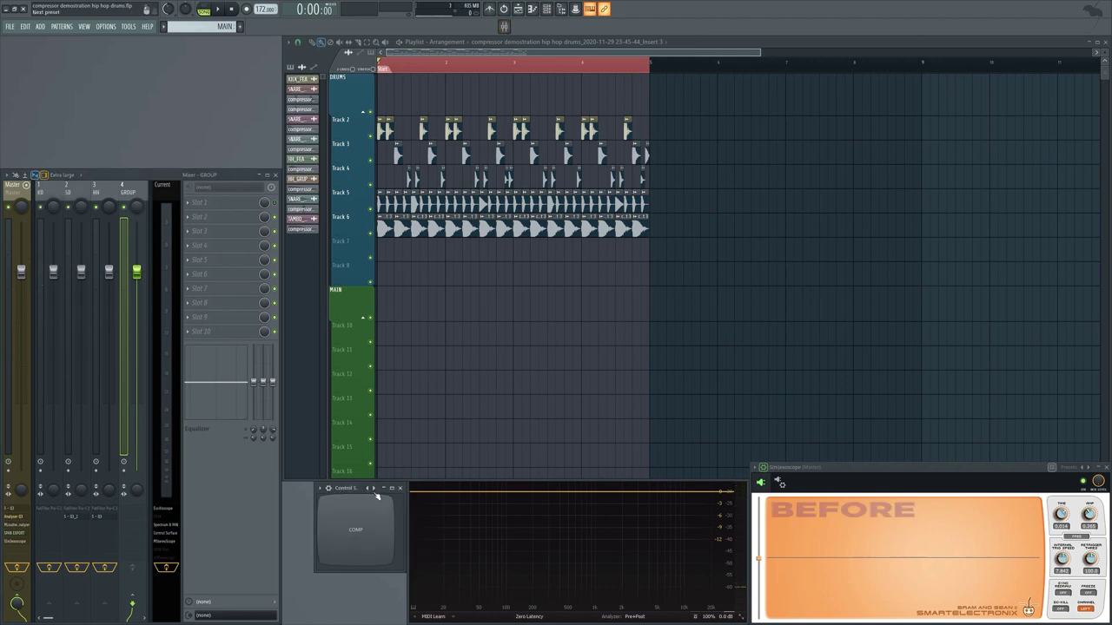
{"action": "key", "text": "space"}
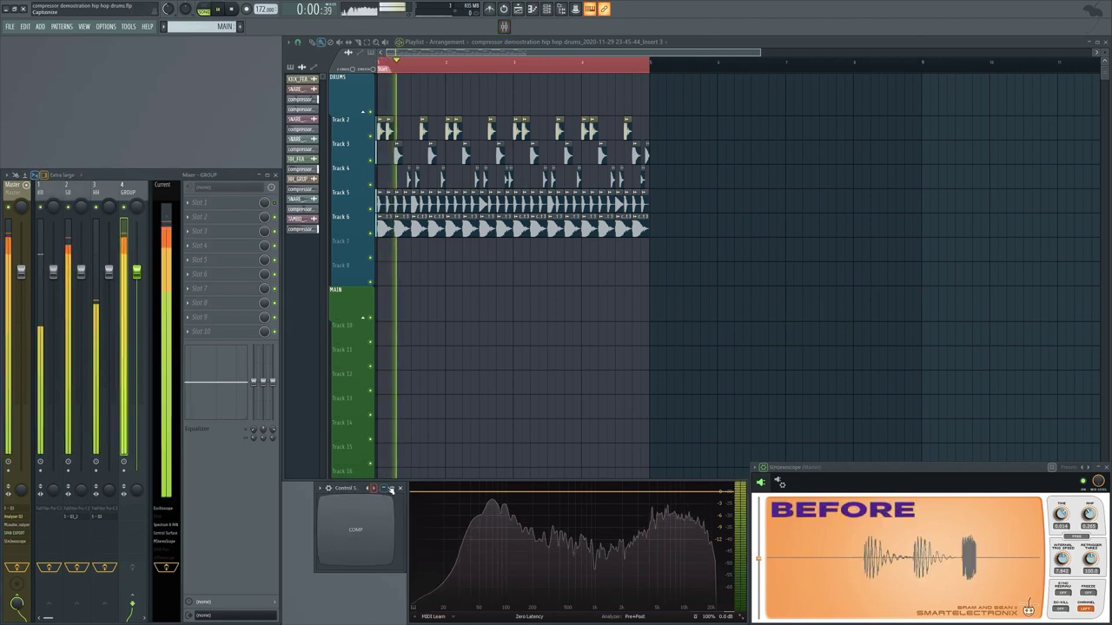
{"action": "left_click", "coordinate": [362, 534]}
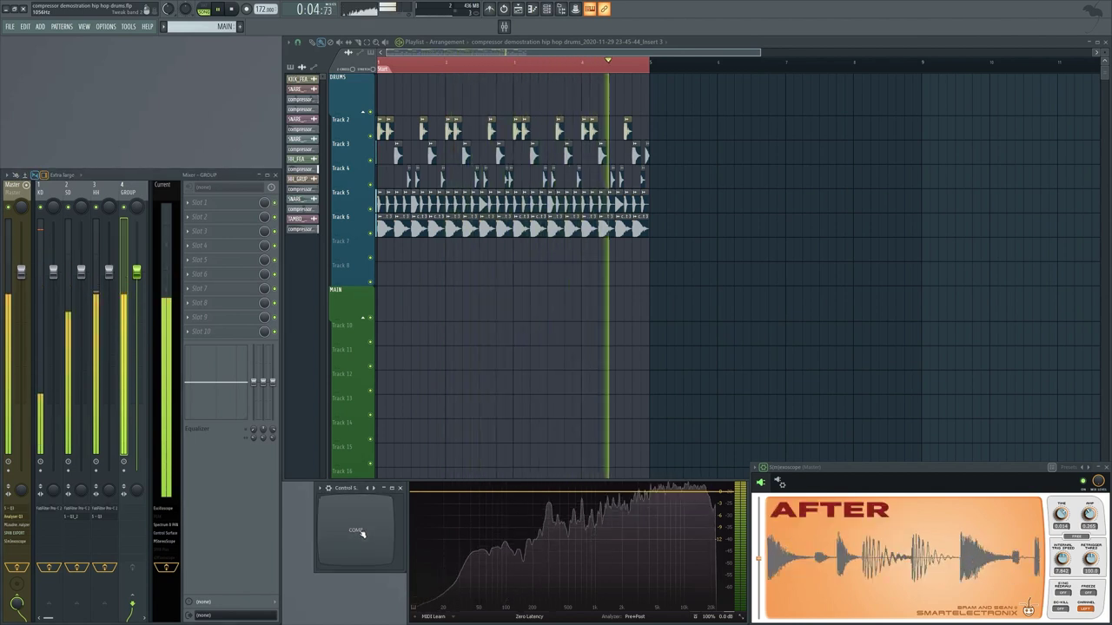
{"action": "left_click", "coordinate": [362, 534]}
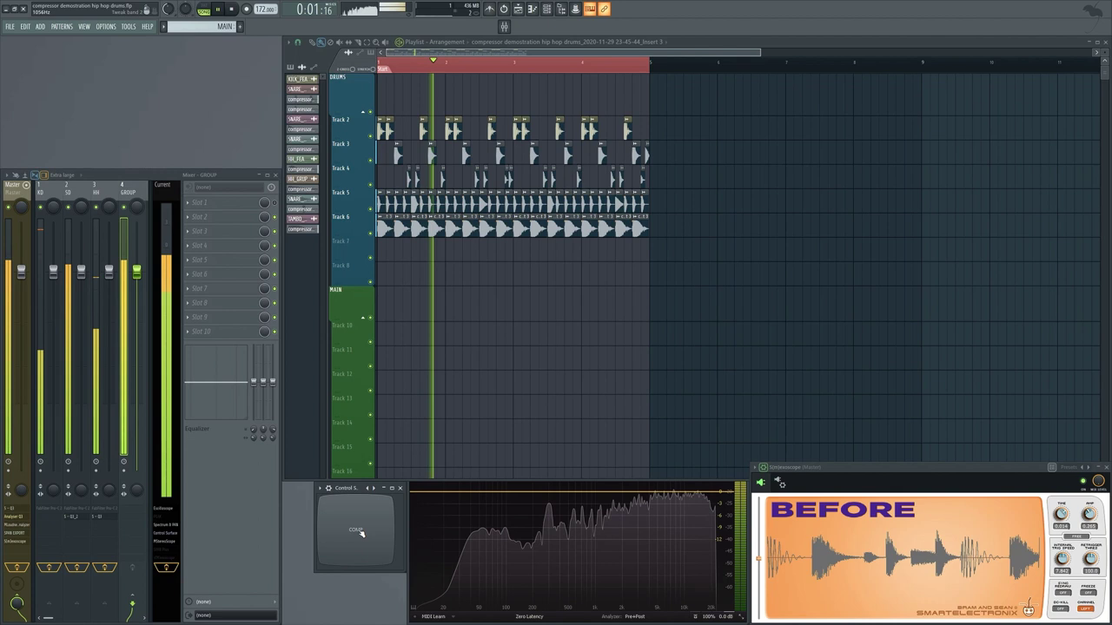
{"action": "left_click", "coordinate": [361, 533]}
{"action": "left_click", "coordinate": [362, 533]}
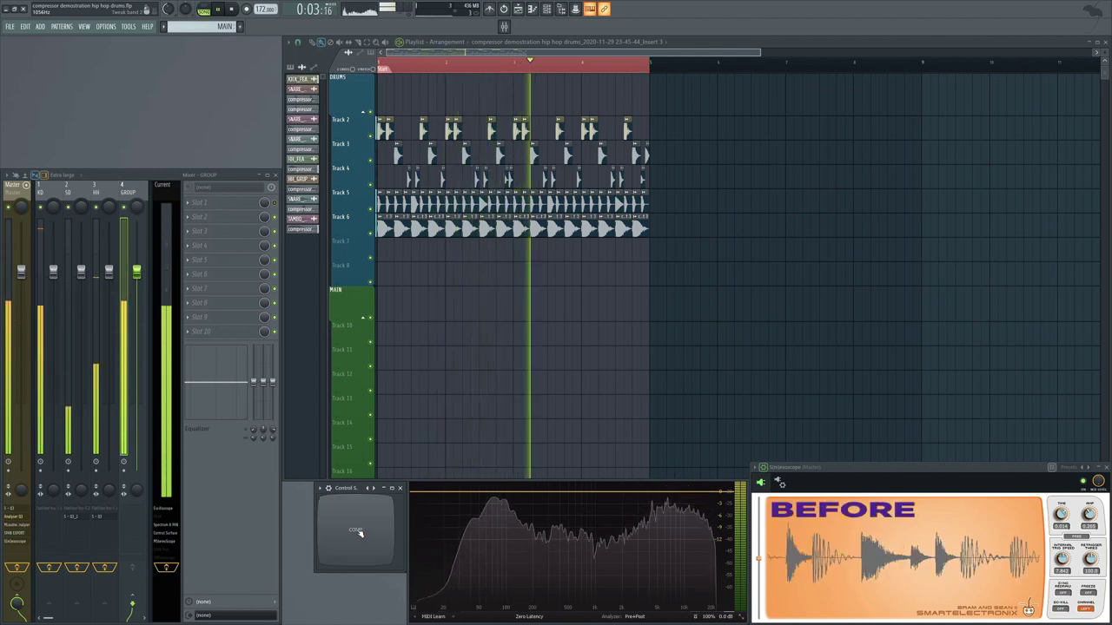
{"action": "left_click", "coordinate": [361, 533]}
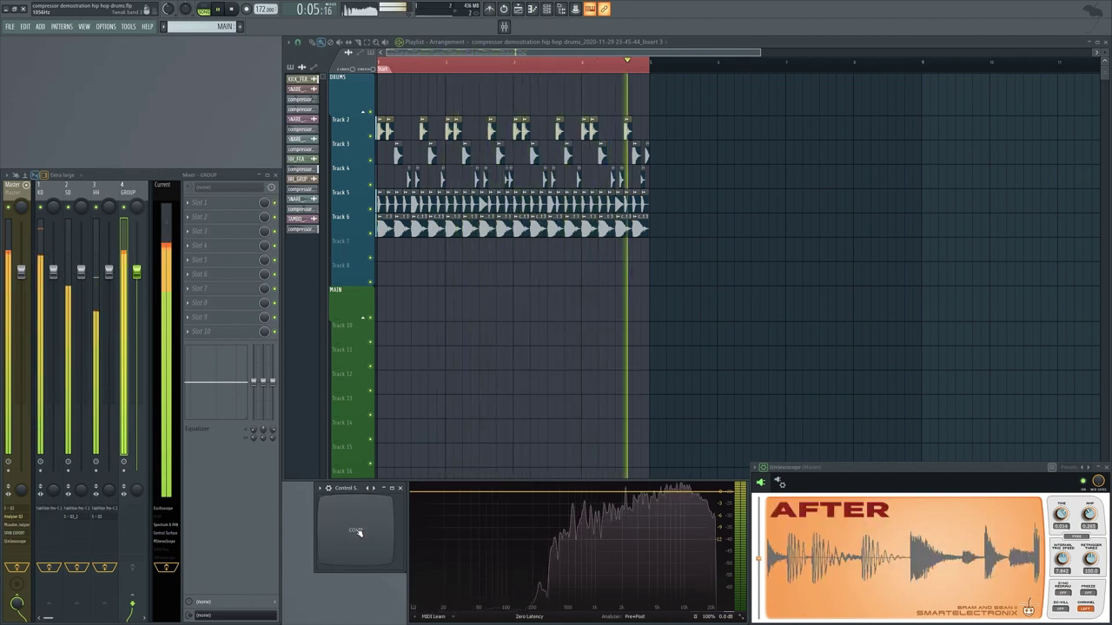
{"action": "left_click", "coordinate": [359, 532]}
{"action": "left_click", "coordinate": [358, 533]}
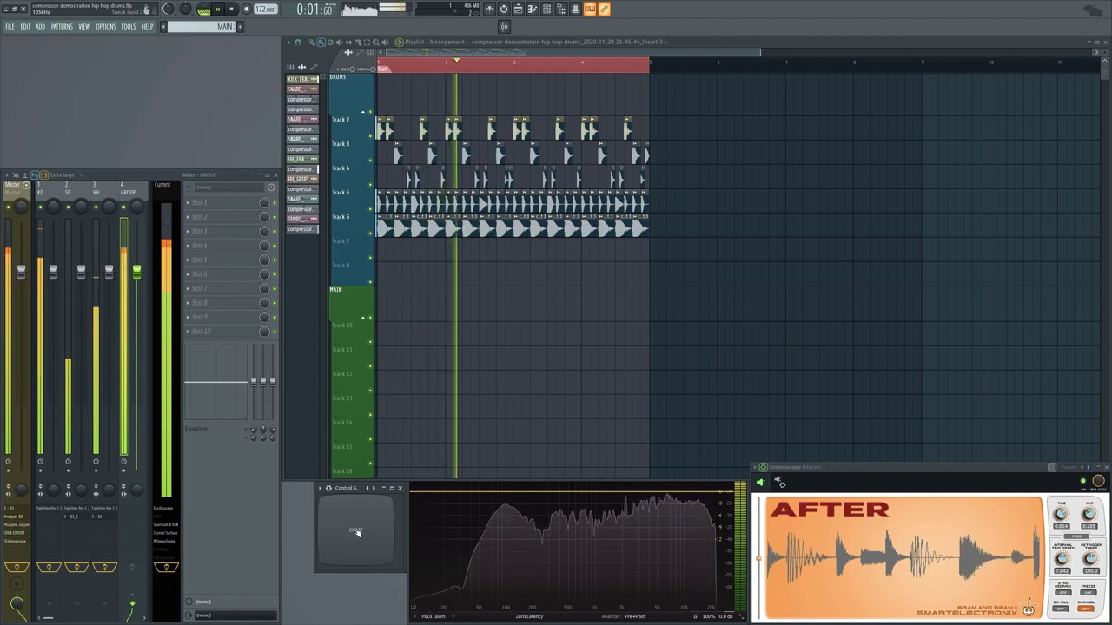
{"action": "key", "text": "space"}
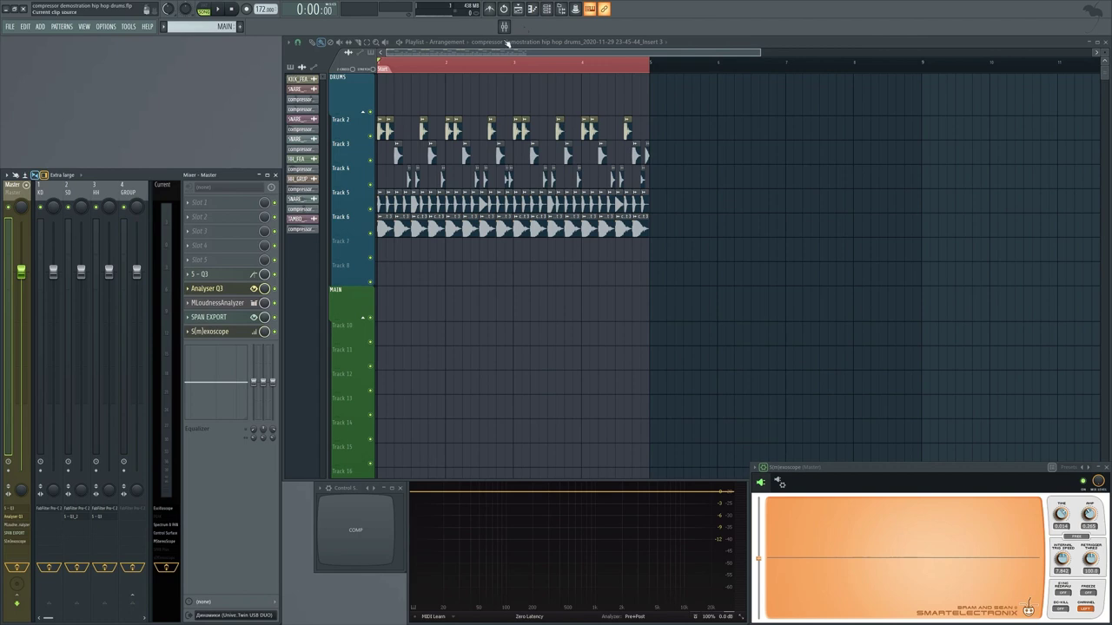
Open the GROUP track's FabFilter Pro-C 2 and adjust its wet gain, attack, release and threshold while the loop plays
{"action": "left_click", "coordinate": [131, 193]}
{"action": "left_click", "coordinate": [213, 202]}
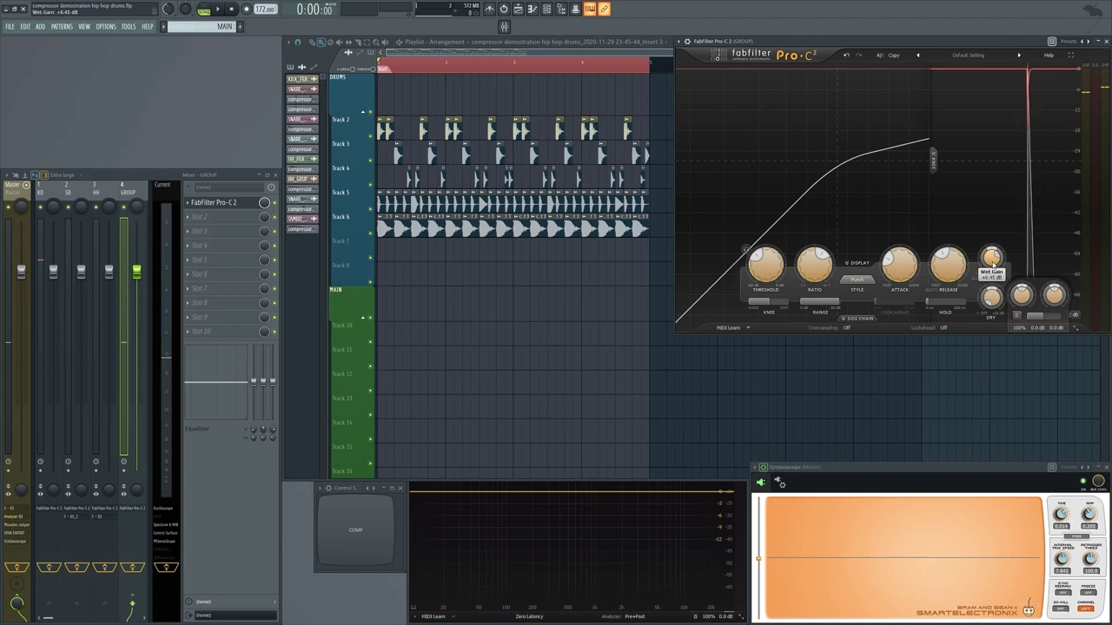
{"action": "key", "text": "space"}
{"action": "left_click_drag", "start_coordinate": [992, 265], "coordinate": [998, 239]}
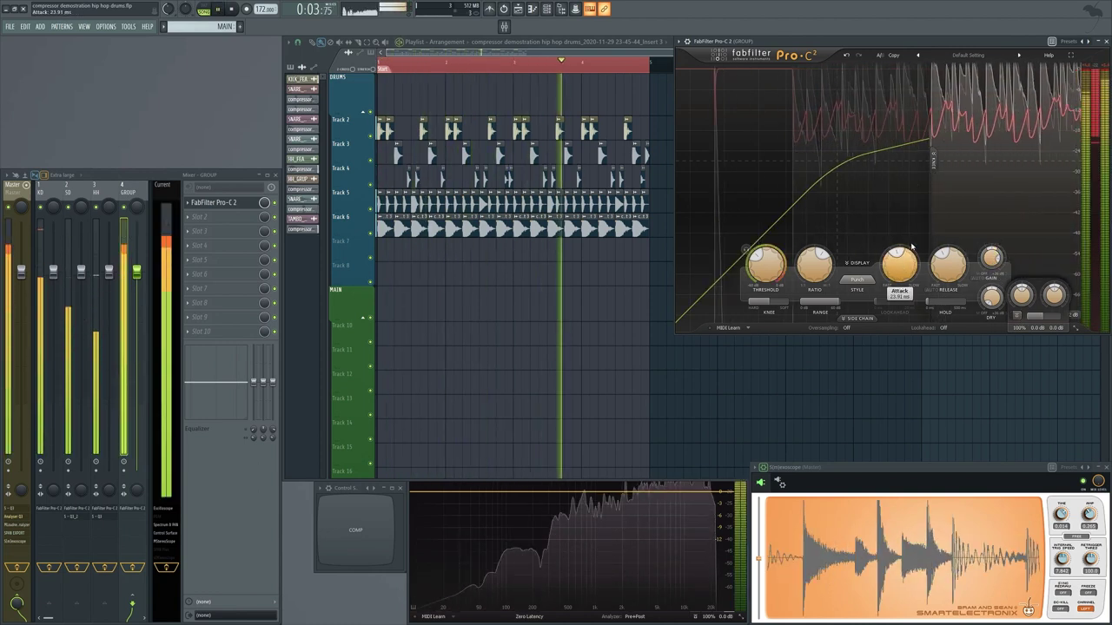
{"action": "left_click_drag", "start_coordinate": [911, 248], "coordinate": [957, 284]}
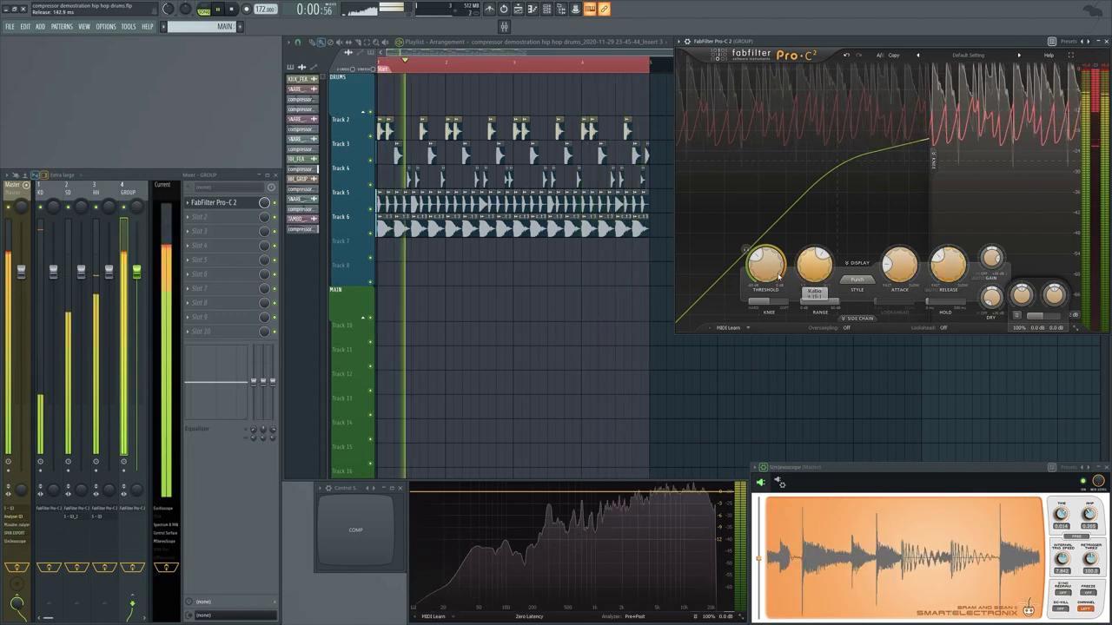
{"action": "left_click_drag", "start_coordinate": [778, 274], "coordinate": [779, 277]}
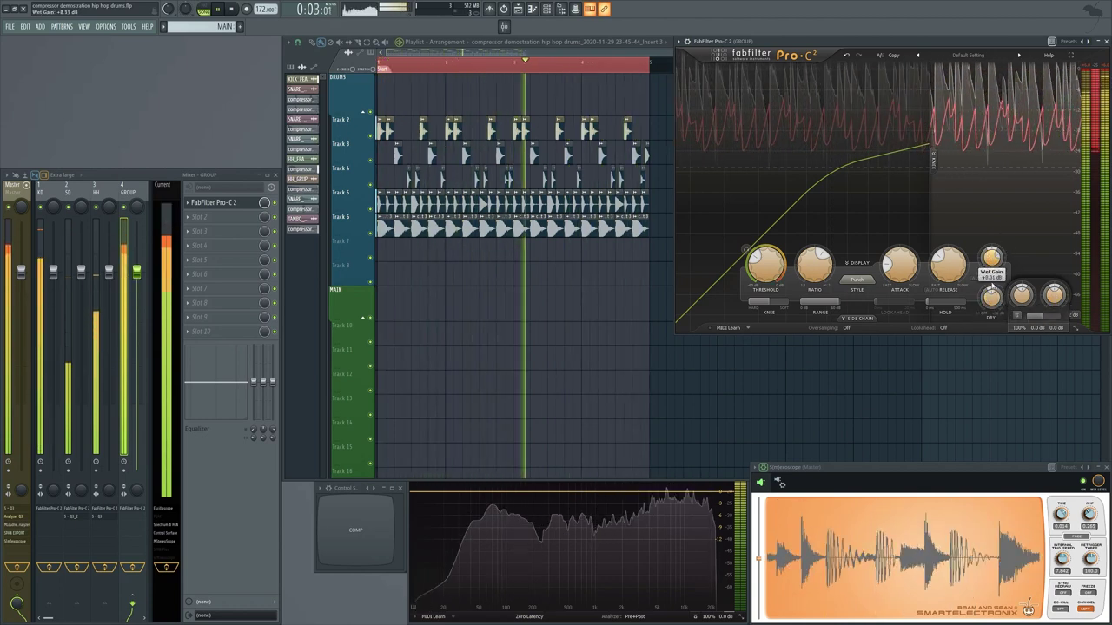
Compare the drum group with its compressor bypassed and active while the loop plays
{"action": "left_click", "coordinate": [1018, 317]}
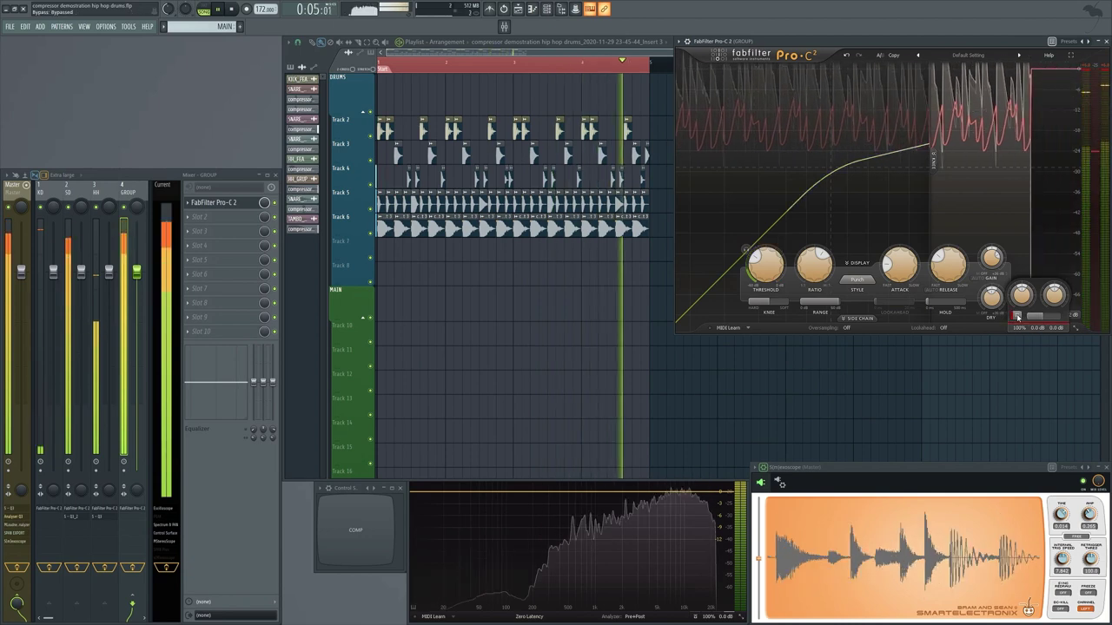
{"action": "left_click", "coordinate": [1018, 317]}
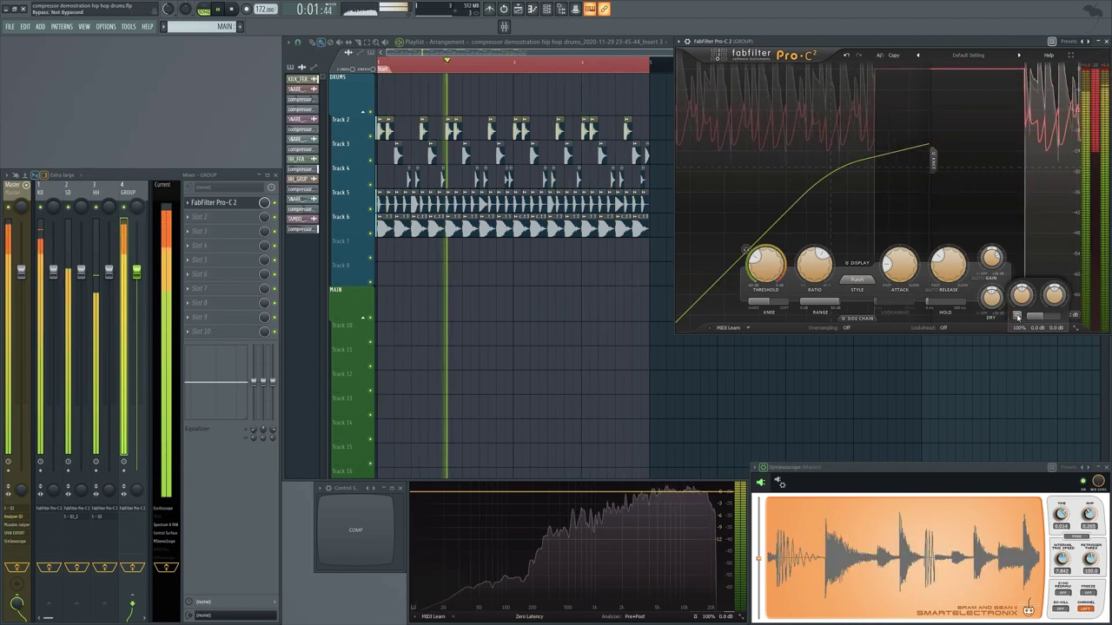
{"action": "mouse_move", "coordinate": [912, 272]}
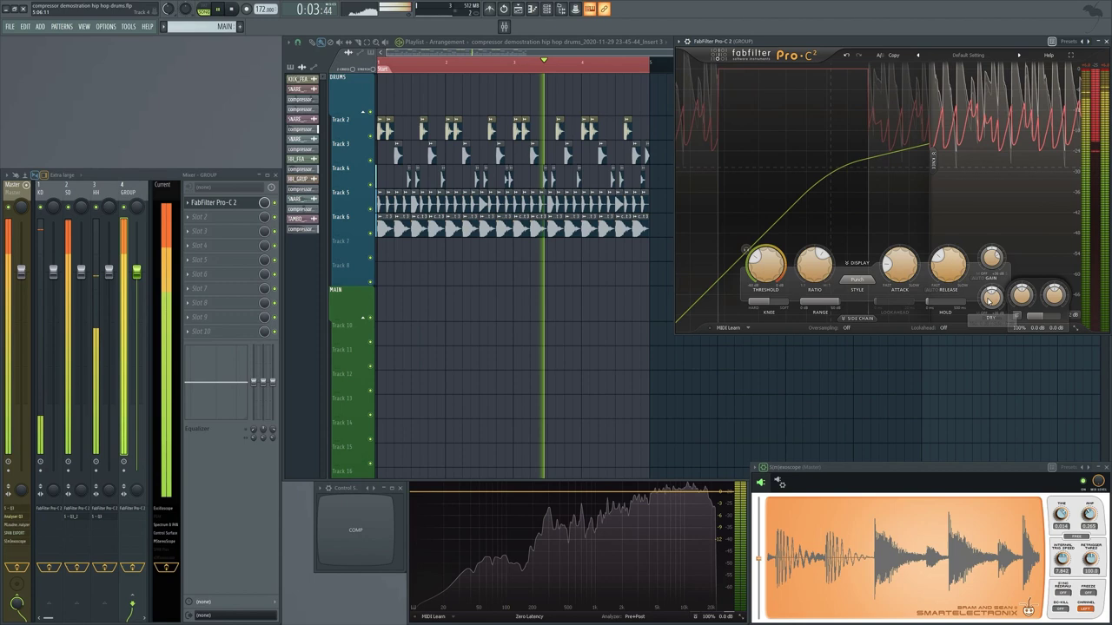
{"action": "left_click", "coordinate": [1017, 318]}
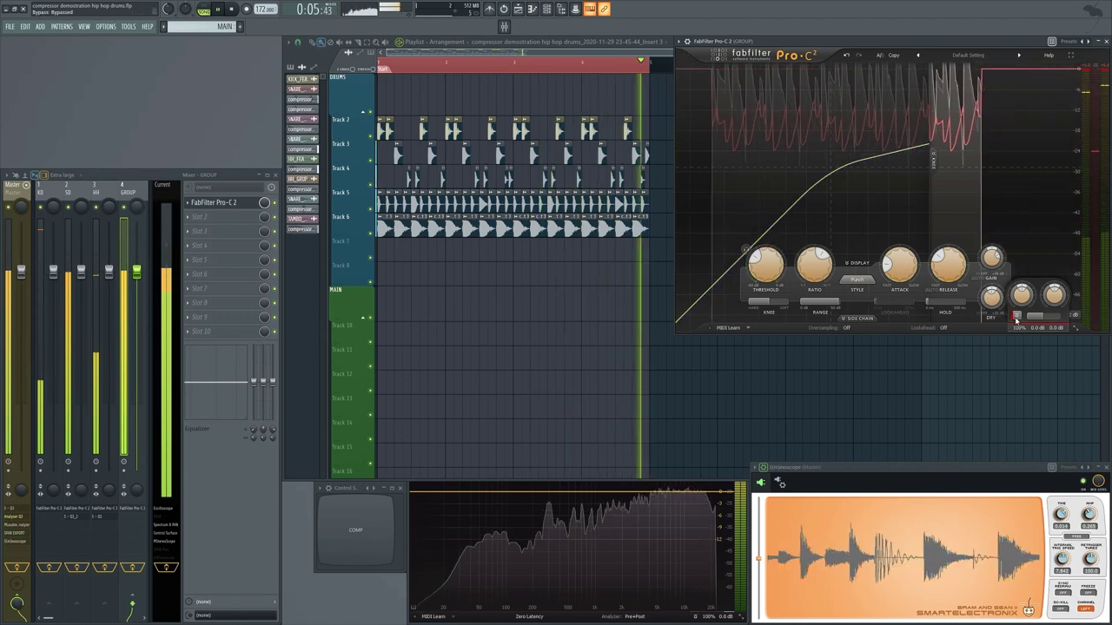
{"action": "left_click", "coordinate": [1018, 317]}
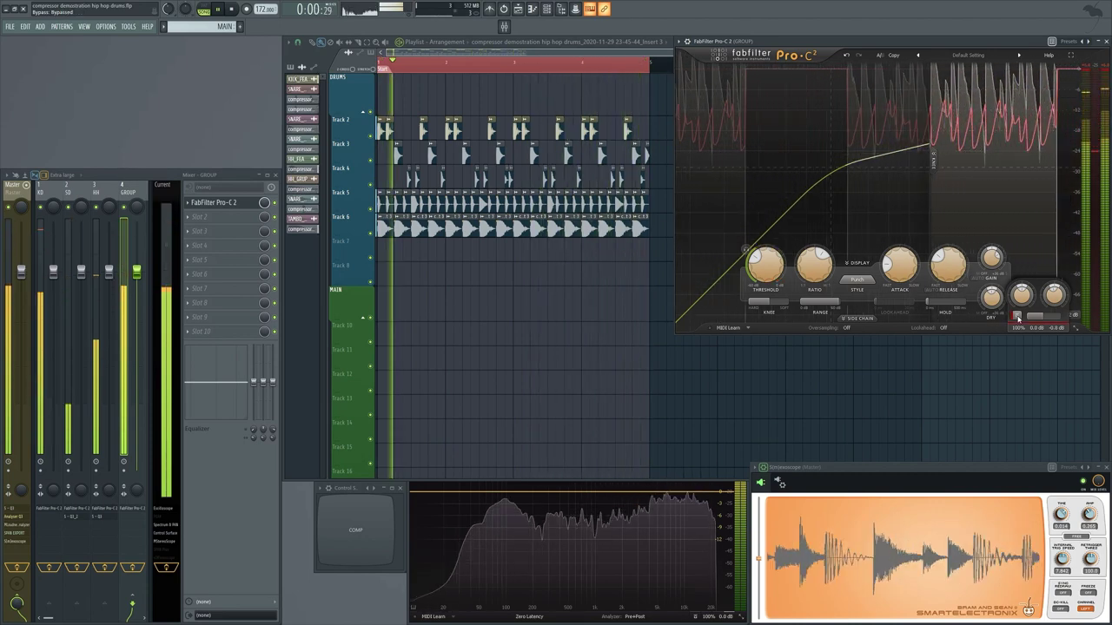
{"action": "left_click", "coordinate": [1019, 319]}
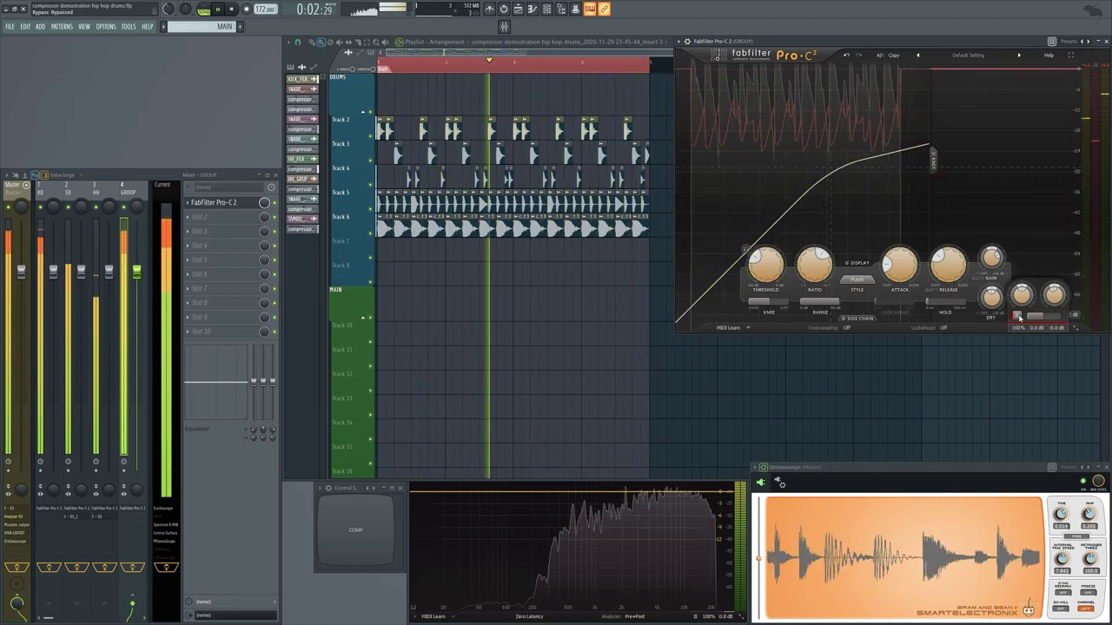
Set the Track 4 snare clip's channel volume to 65%, close its settings and select the GROUP mixer track
{"action": "double_click", "coordinate": [483, 182]}
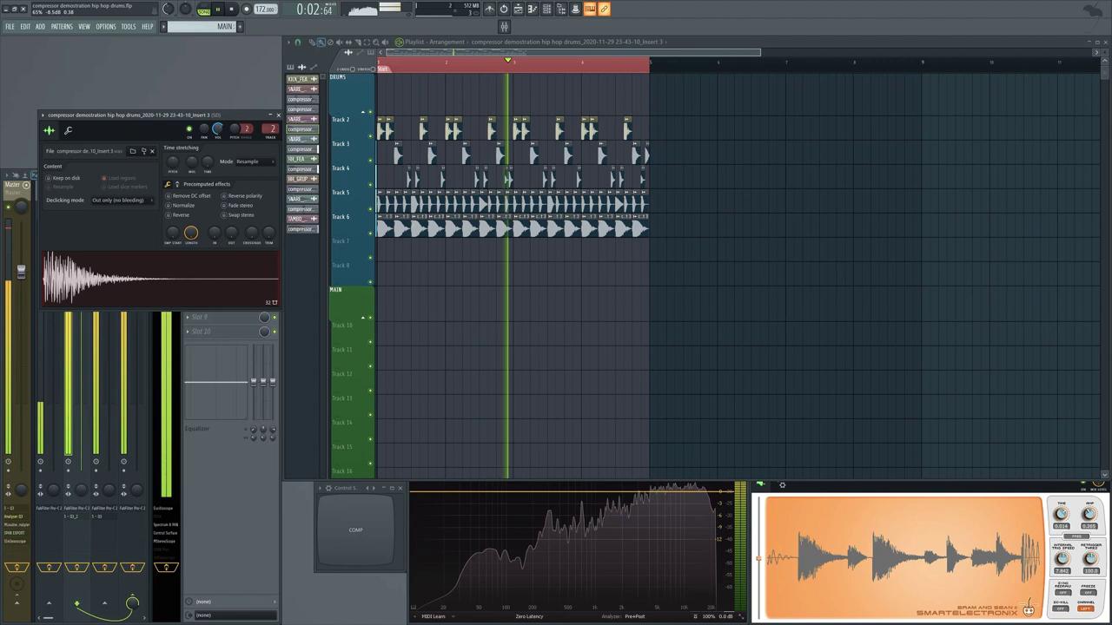
{"action": "left_click", "coordinate": [277, 116]}
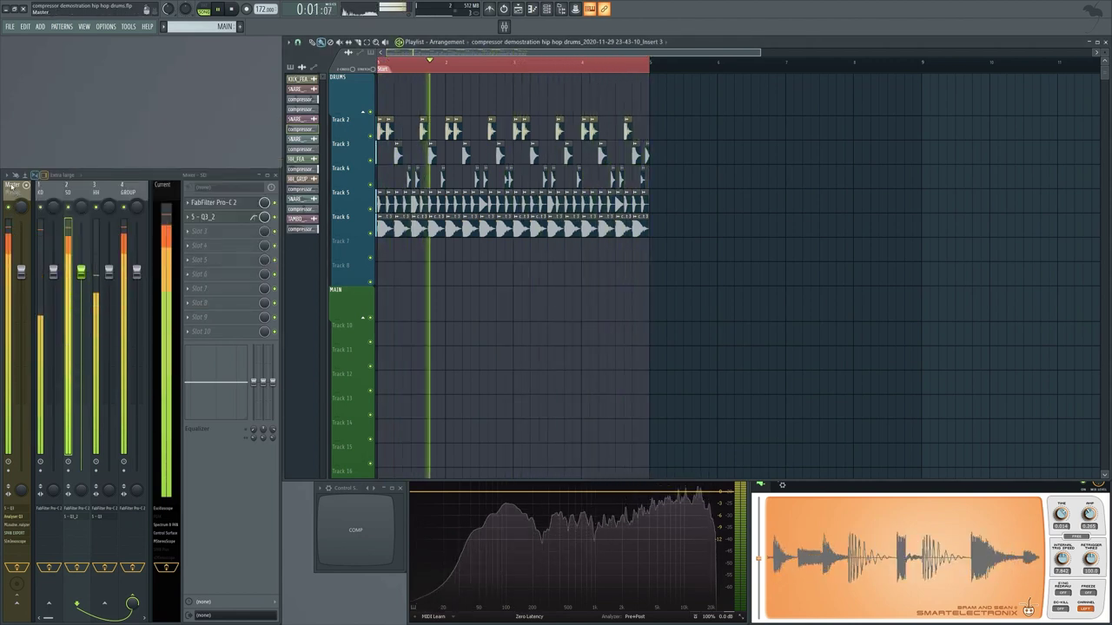
{"action": "left_click", "coordinate": [133, 189]}
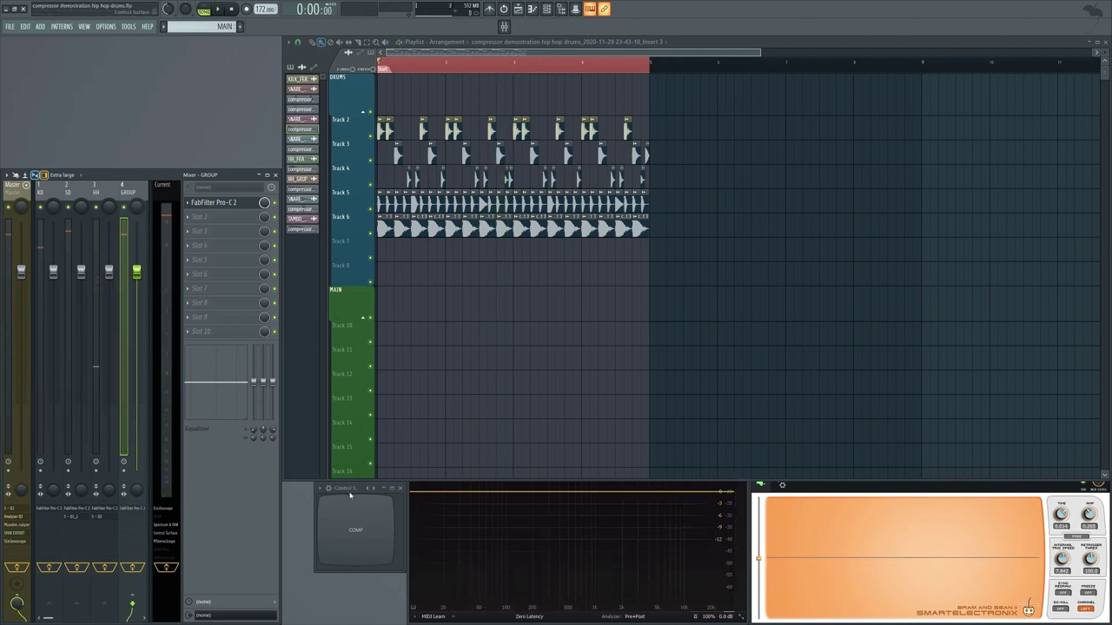
Play the drum loop and toggle the COMP control to compare the full compression chain, including the group compressor, before and after
{"action": "key", "text": "space"}
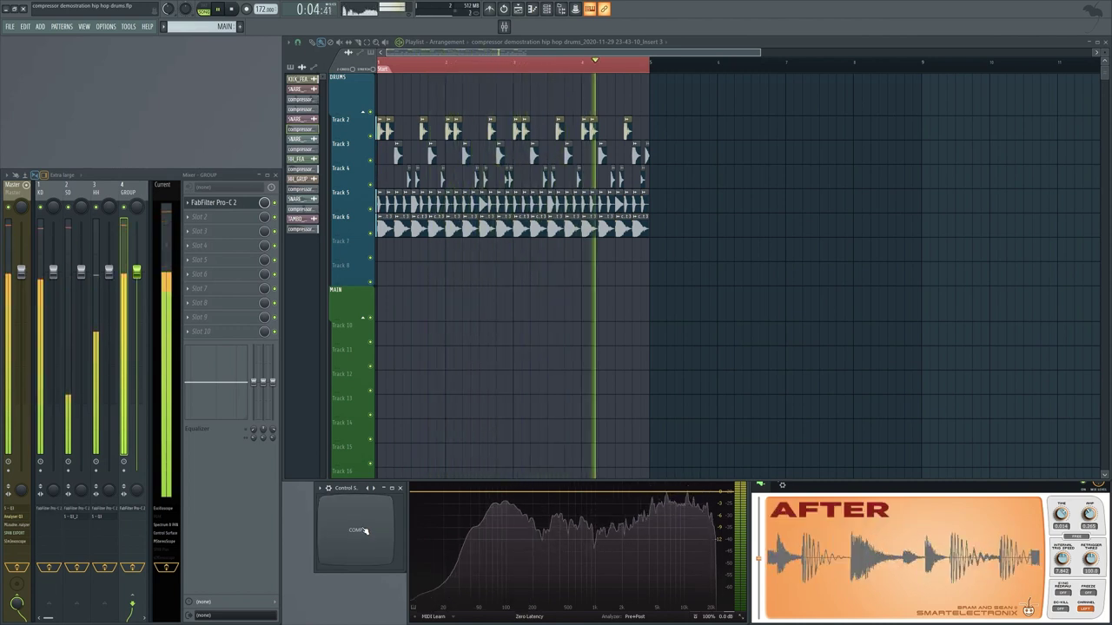
{"action": "left_click", "coordinate": [363, 530]}
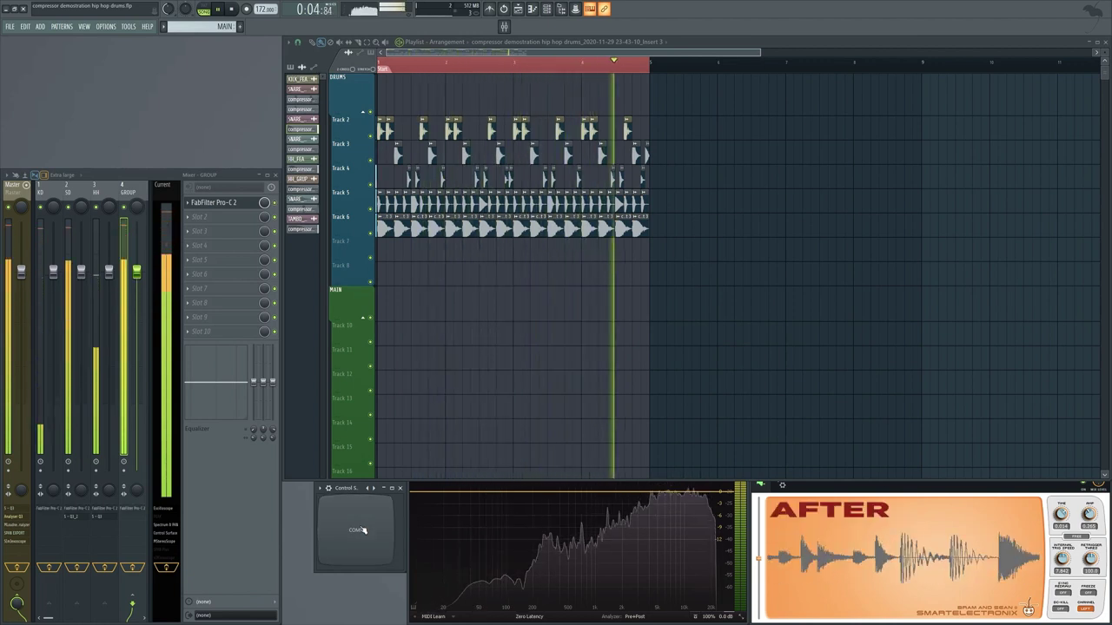
{"action": "left_click", "coordinate": [363, 530]}
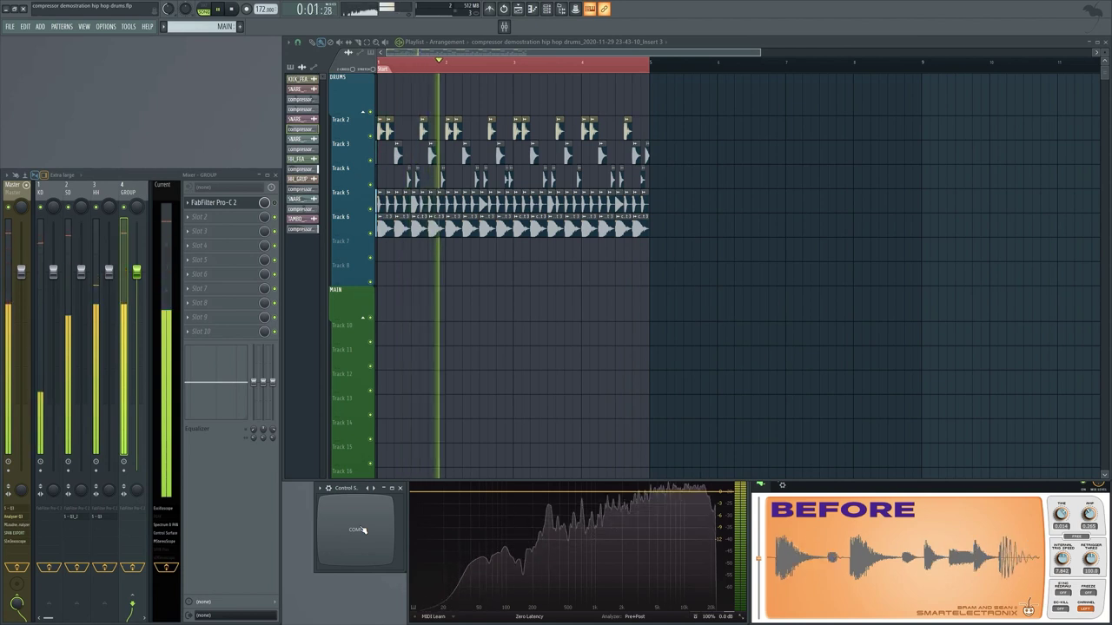
{"action": "left_click", "coordinate": [363, 530]}
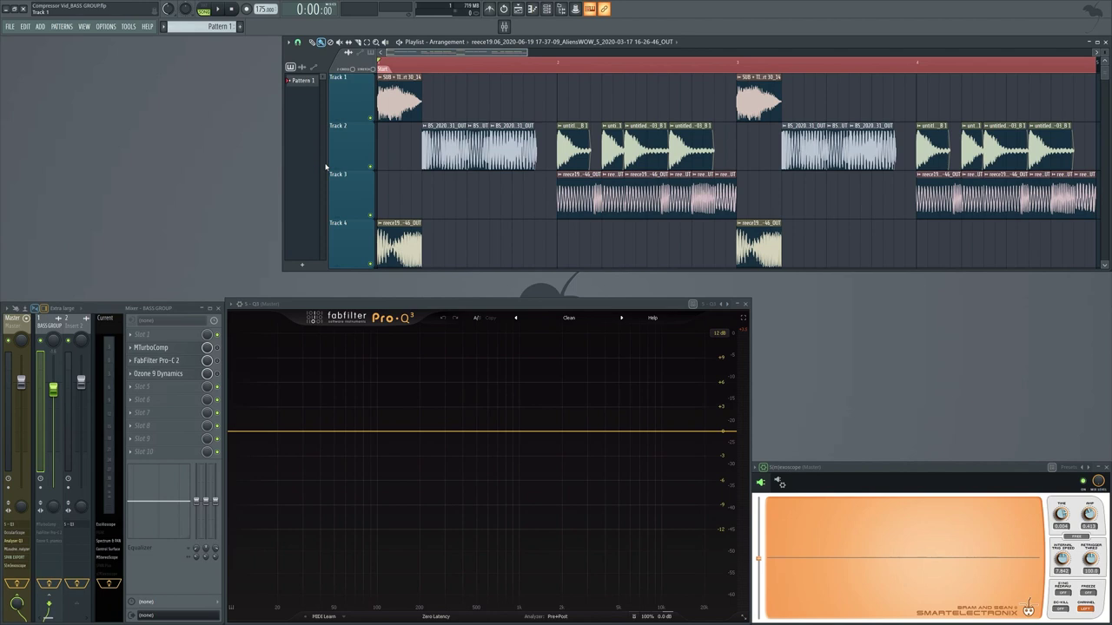
Play the bass loop, open the BASS GROUP track's MTurboComp and move its window off the upper playlist tracks
{"action": "key", "text": "space"}
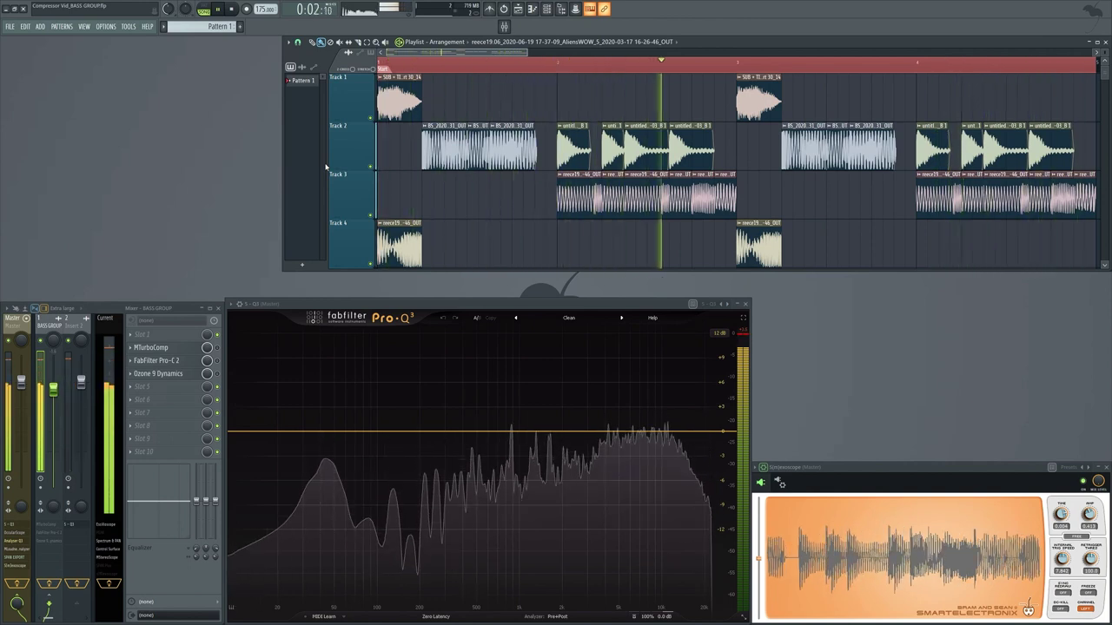
{"action": "key", "text": "space"}
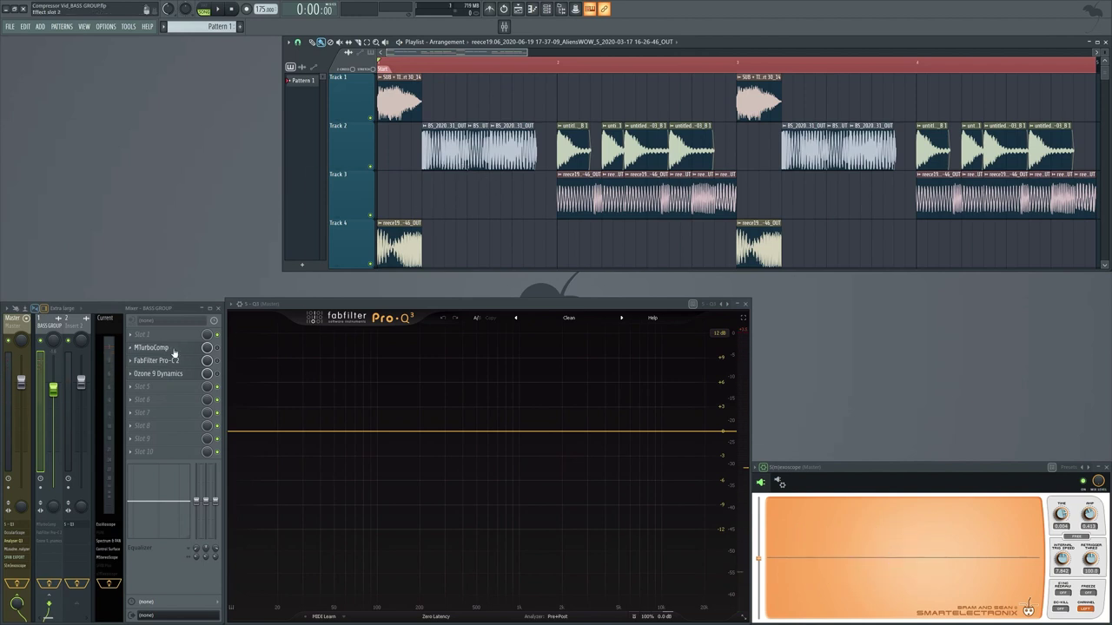
{"action": "left_click", "coordinate": [173, 349]}
{"action": "left_click_drag", "start_coordinate": [499, 170], "coordinate": [525, 171]}
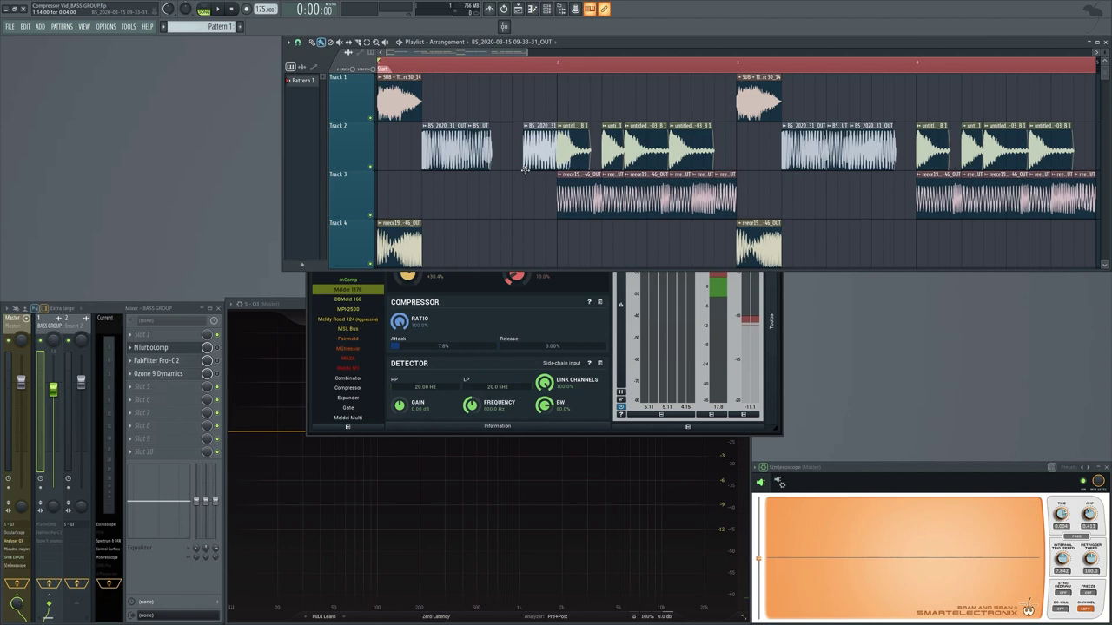
{"action": "left_click", "coordinate": [524, 319]}
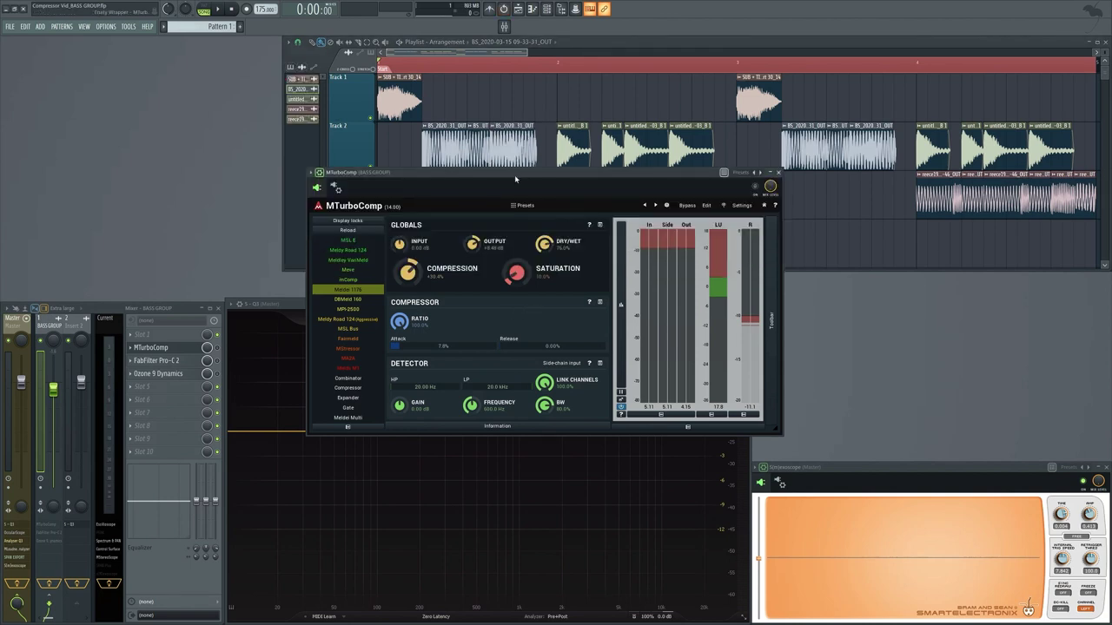
{"action": "left_click_drag", "start_coordinate": [514, 174], "coordinate": [842, 200]}
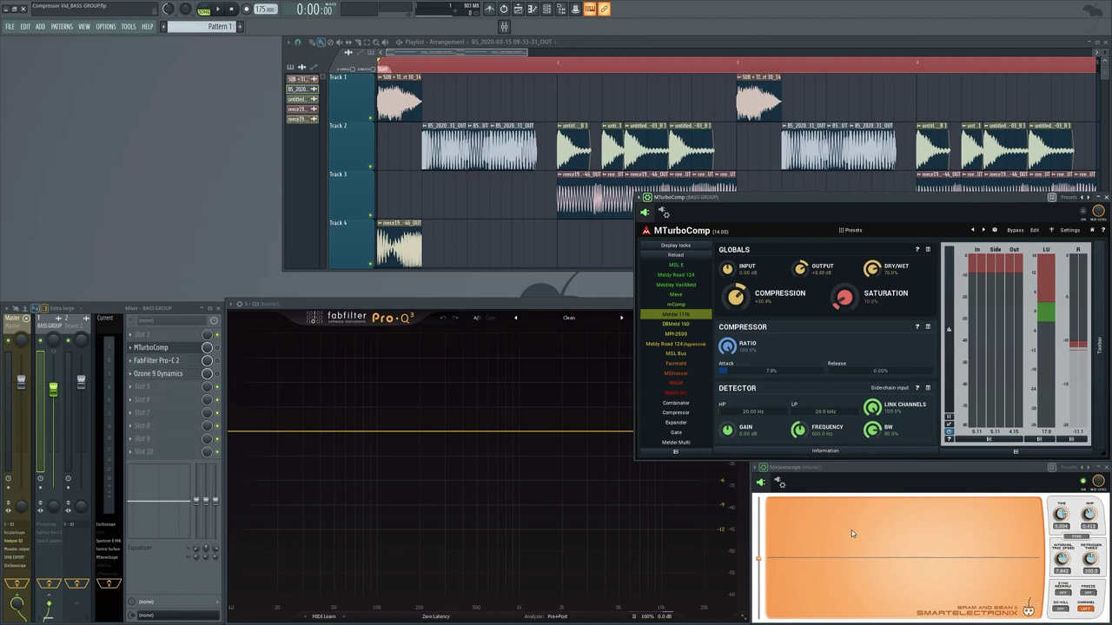
{"action": "left_click_drag", "start_coordinate": [782, 200], "coordinate": [781, 201]}
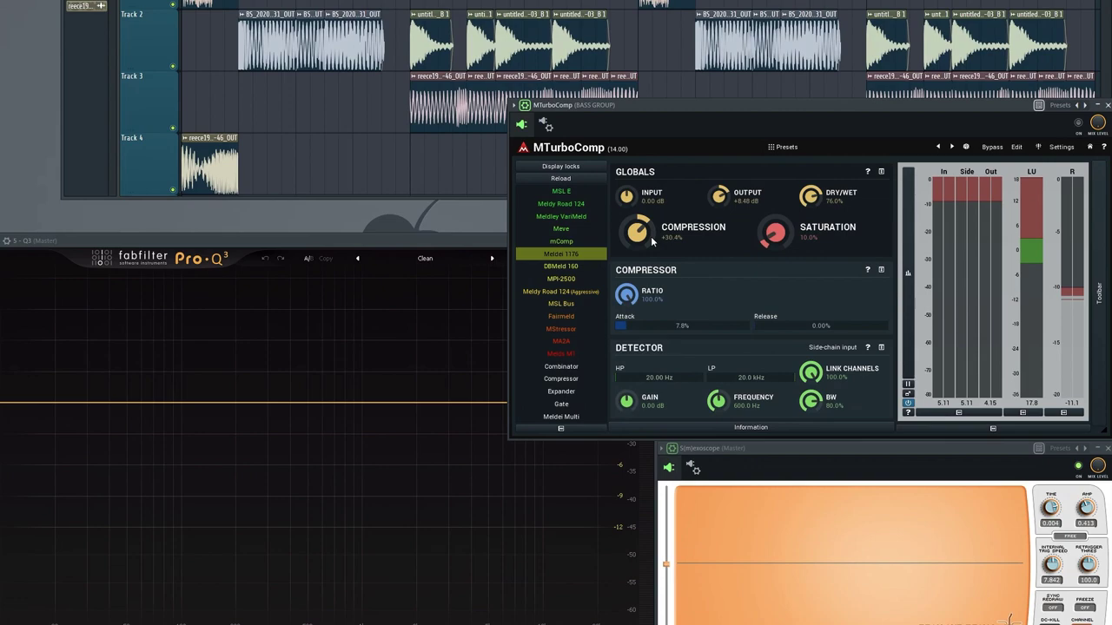
With the bass loop playing, set MTurboComp's input to +24.64 dB, compression to +35.2%, output to -0.48 dB and dry/wet to 59.2%
{"action": "key", "text": "space"}
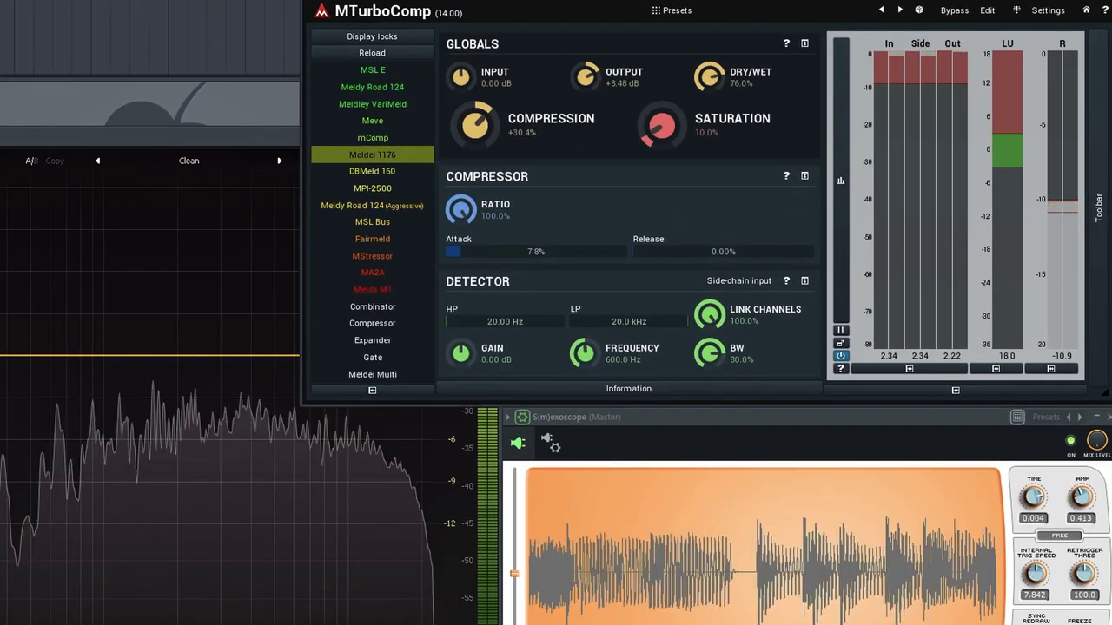
{"action": "left_click_drag", "start_coordinate": [476, 128], "coordinate": [476, 120]}
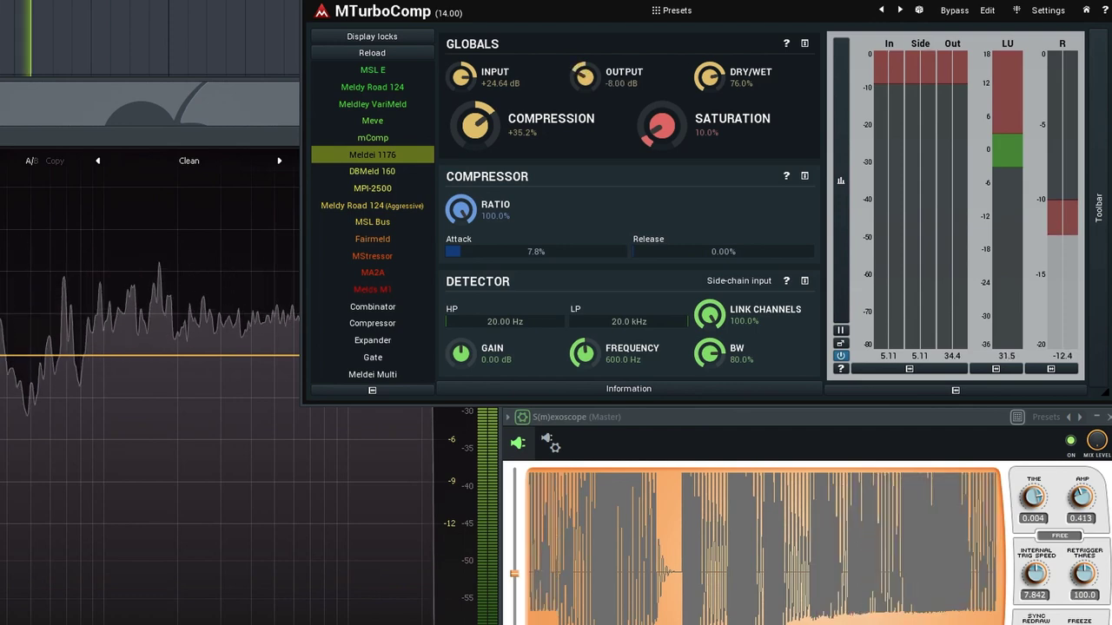
{"action": "left_click_drag", "start_coordinate": [585, 78], "coordinate": [585, 68]}
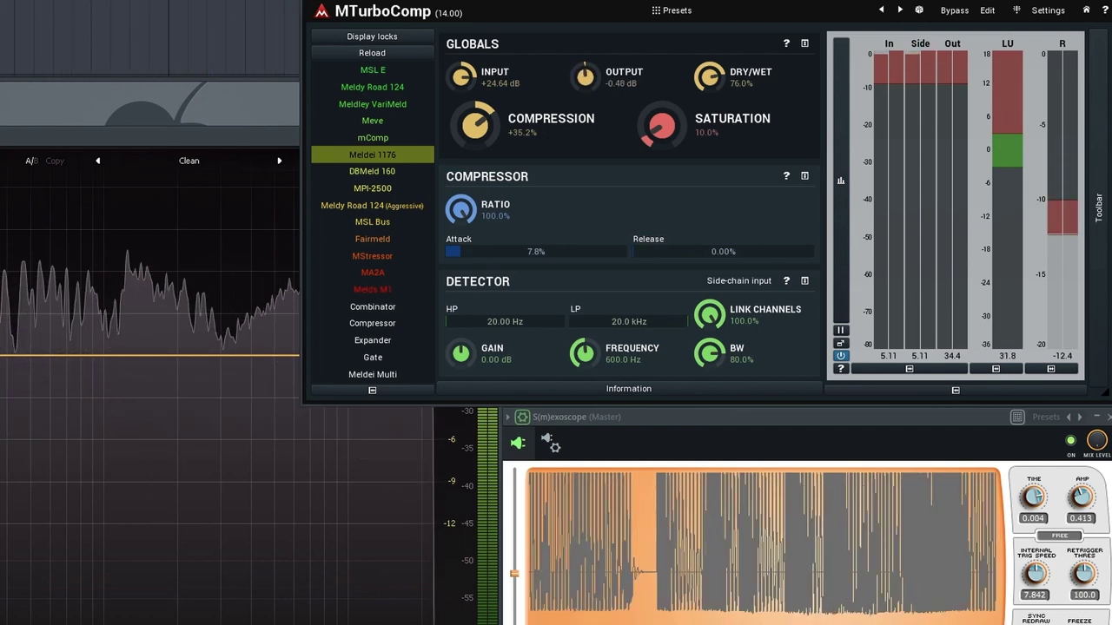
{"action": "left_click_drag", "start_coordinate": [712, 77], "coordinate": [717, 114]}
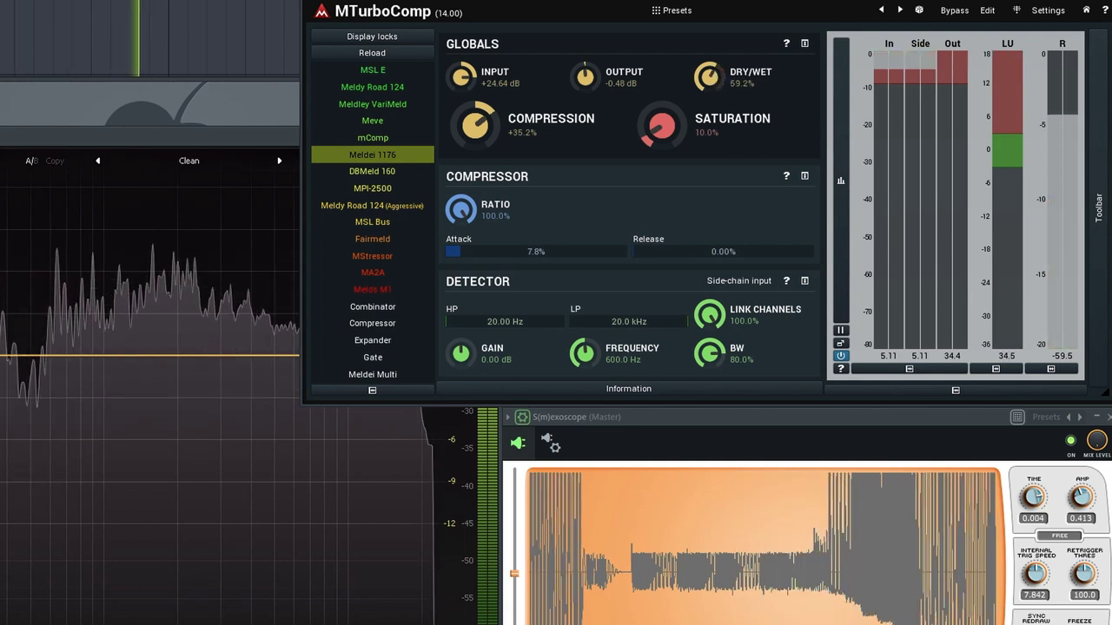
While auditioning the bass loop, set MTurboComp's input to 0.00 dB, compression to +22.4%, output to +7.04 dB and dry/wet to 100%, and close it
{"action": "left_click_drag", "start_coordinate": [627, 85], "coordinate": [628, 89]}
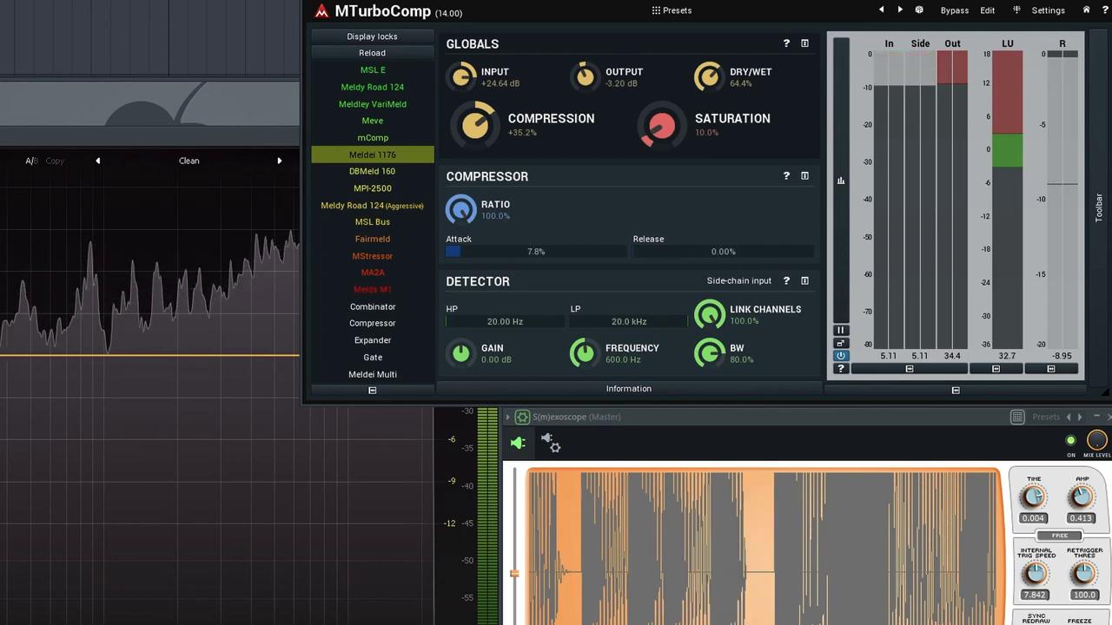
{"action": "key", "text": "space"}
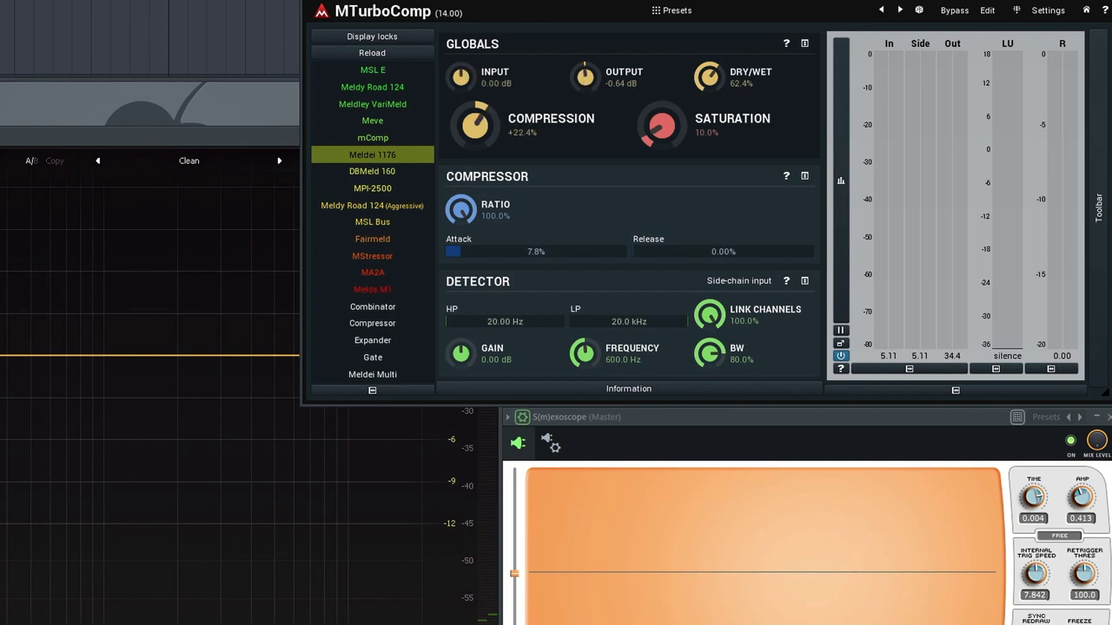
{"action": "key", "text": "space"}
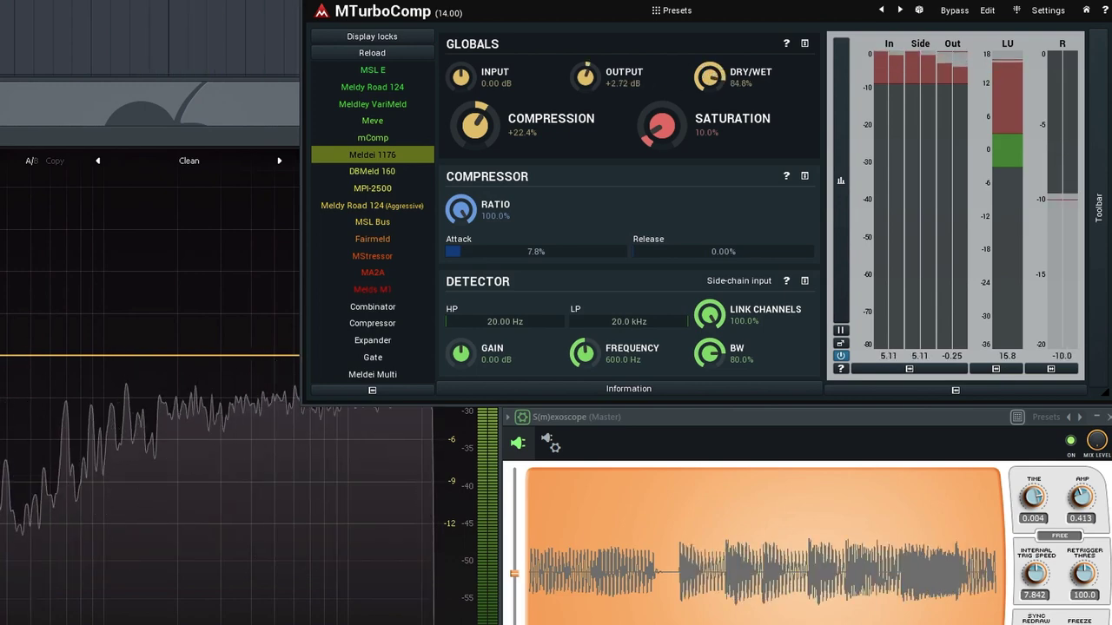
{"action": "left_click_drag", "start_coordinate": [710, 77], "coordinate": [709, 52]}
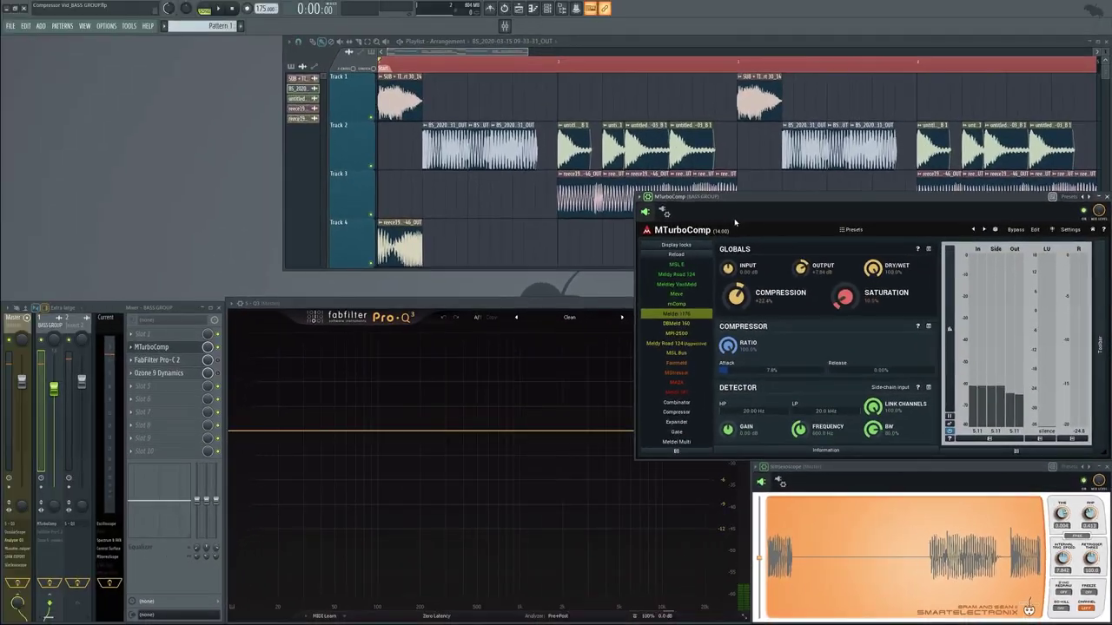
{"action": "key", "text": "Escape"}
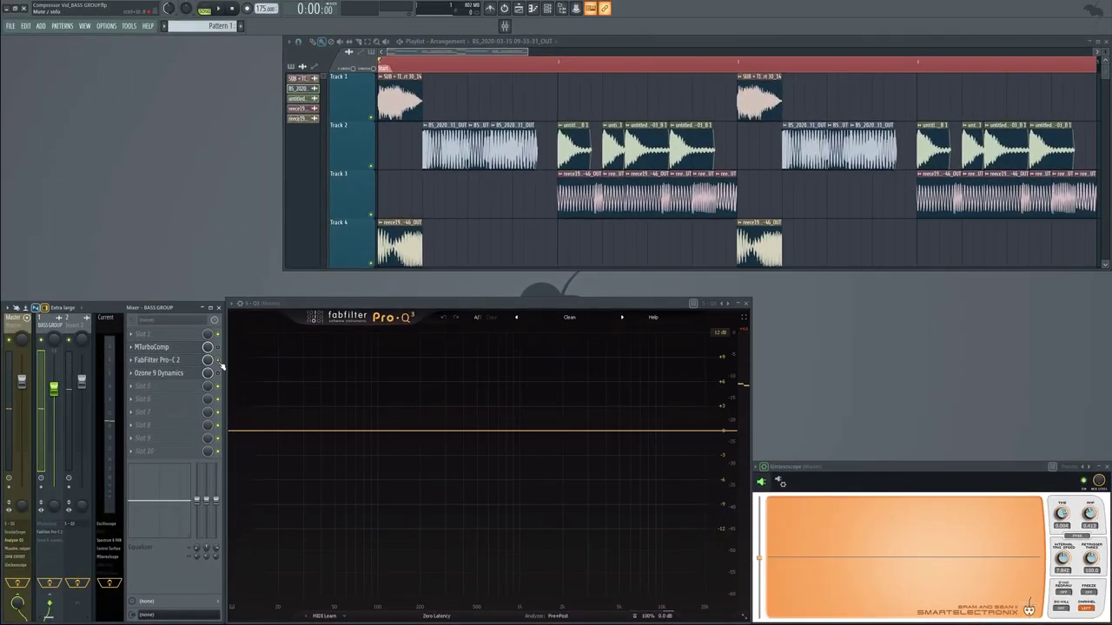
Open the BASS GROUP track's FabFilter Pro-C 2, play the bass loop and raise the threshold to about -9 dB
{"action": "left_click", "coordinate": [161, 360]}
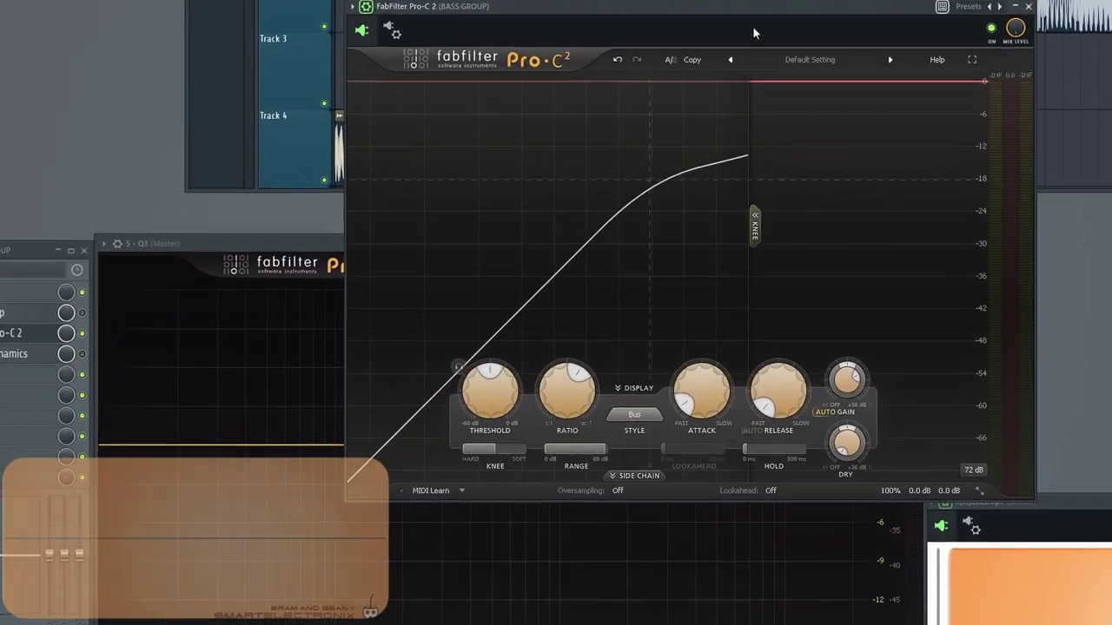
{"action": "key", "text": "space"}
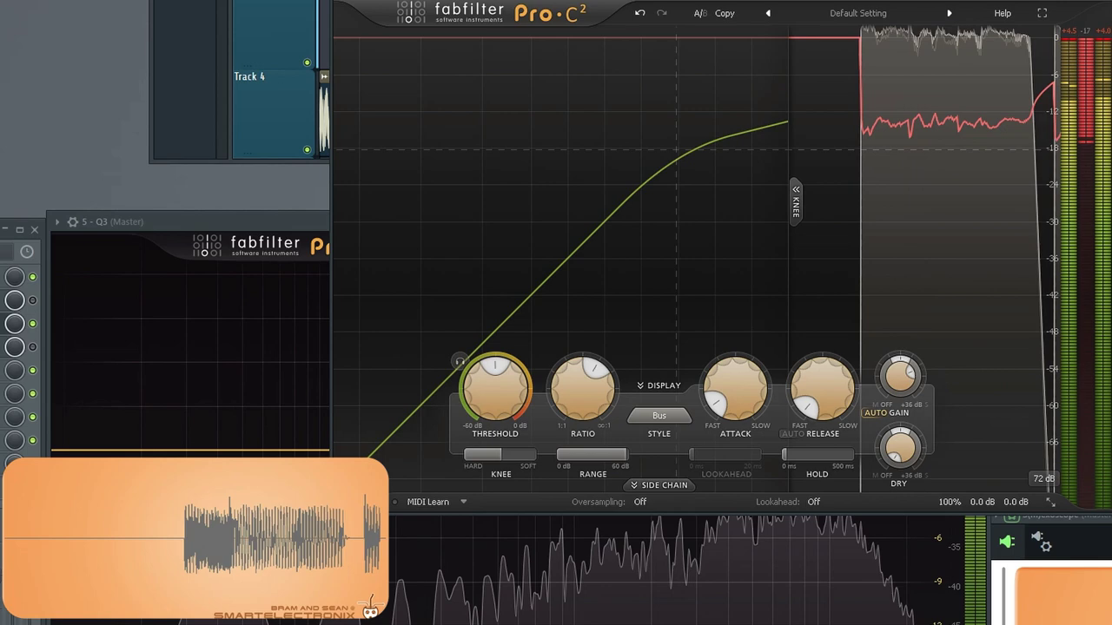
{"action": "left_click_drag", "start_coordinate": [507, 409], "coordinate": [484, 465]}
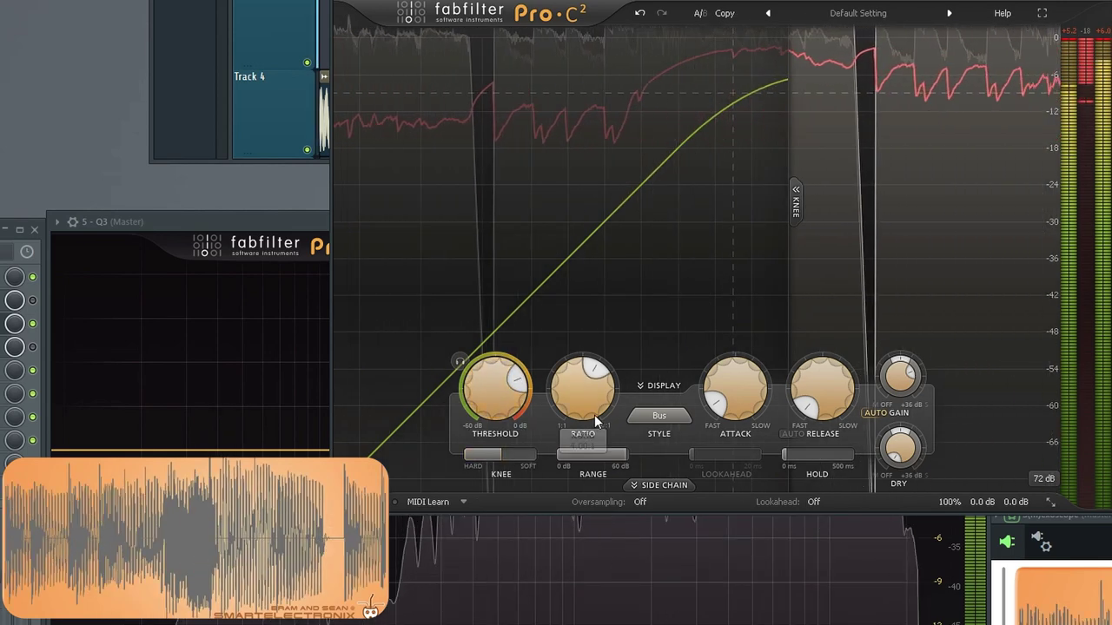
Soften Pro-C 2's knee and bring the attack back to a fast setting after trying a slower one, keeping the release at 10 ms
{"action": "left_click_drag", "start_coordinate": [735, 393], "coordinate": [756, 307]}
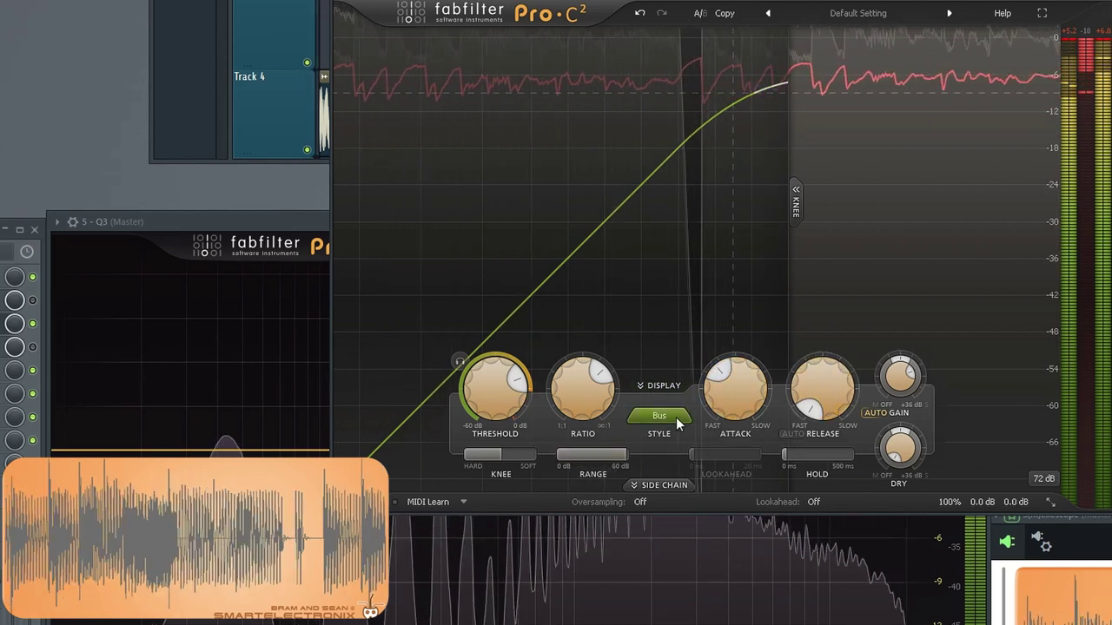
{"action": "left_click_drag", "start_coordinate": [491, 455], "coordinate": [612, 461]}
{"action": "left_click_drag", "start_coordinate": [742, 413], "coordinate": [735, 483]}
{"action": "mouse_move", "coordinate": [823, 396]}
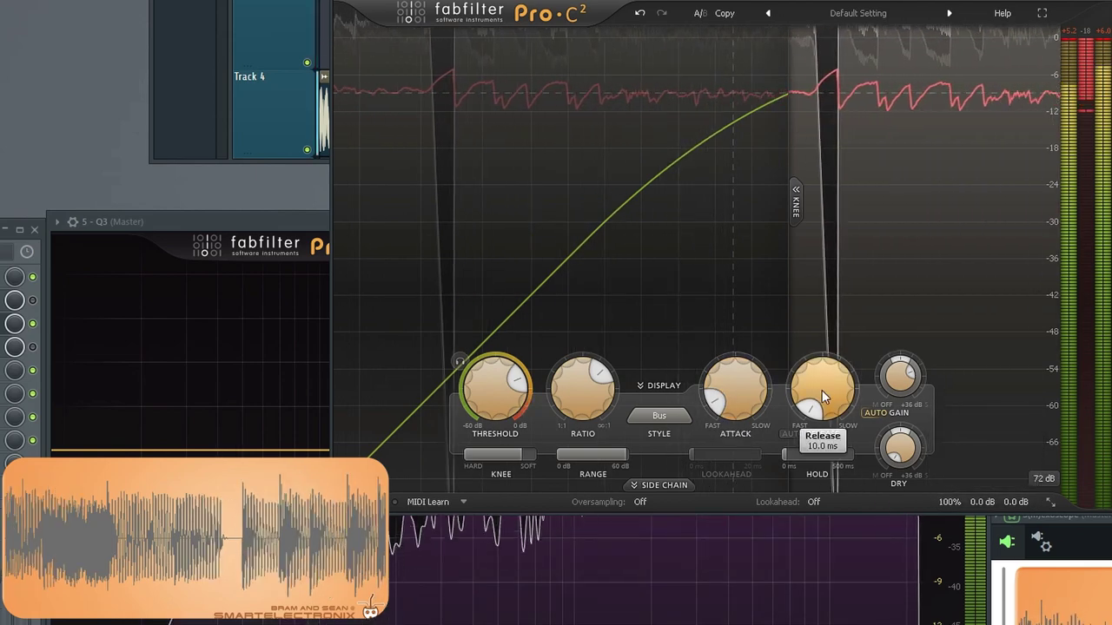
{"action": "left_click_drag", "start_coordinate": [826, 411], "coordinate": [825, 411]}
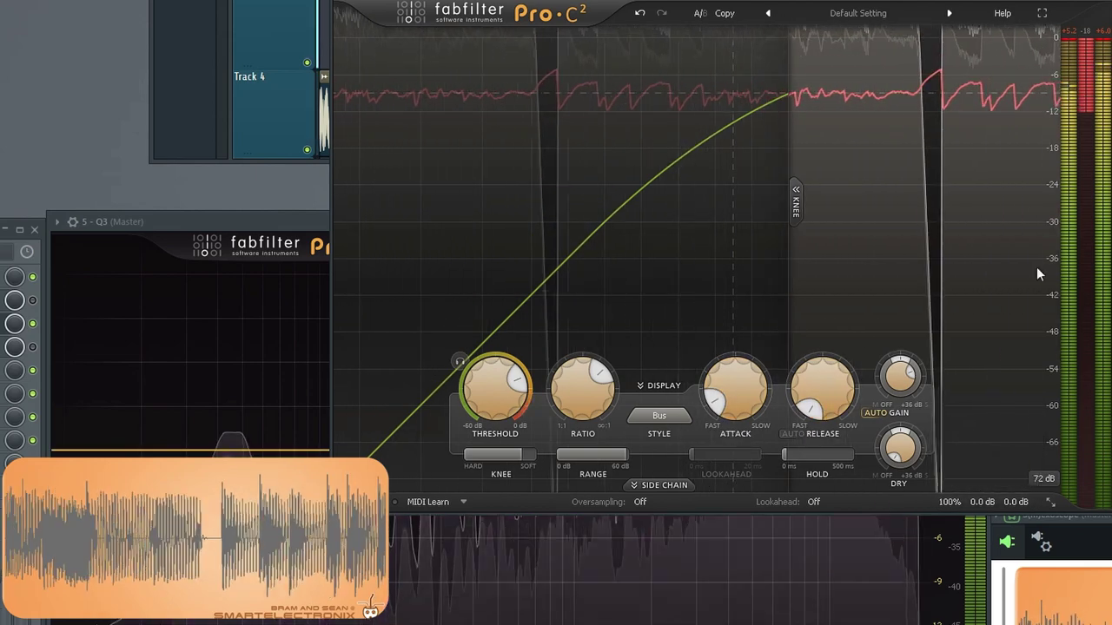
Restart the bass loop and toggle Pro-C 2's global bypass to compare the compression before and after
{"action": "key", "text": "space"}
{"action": "left_click", "coordinate": [945, 481]}
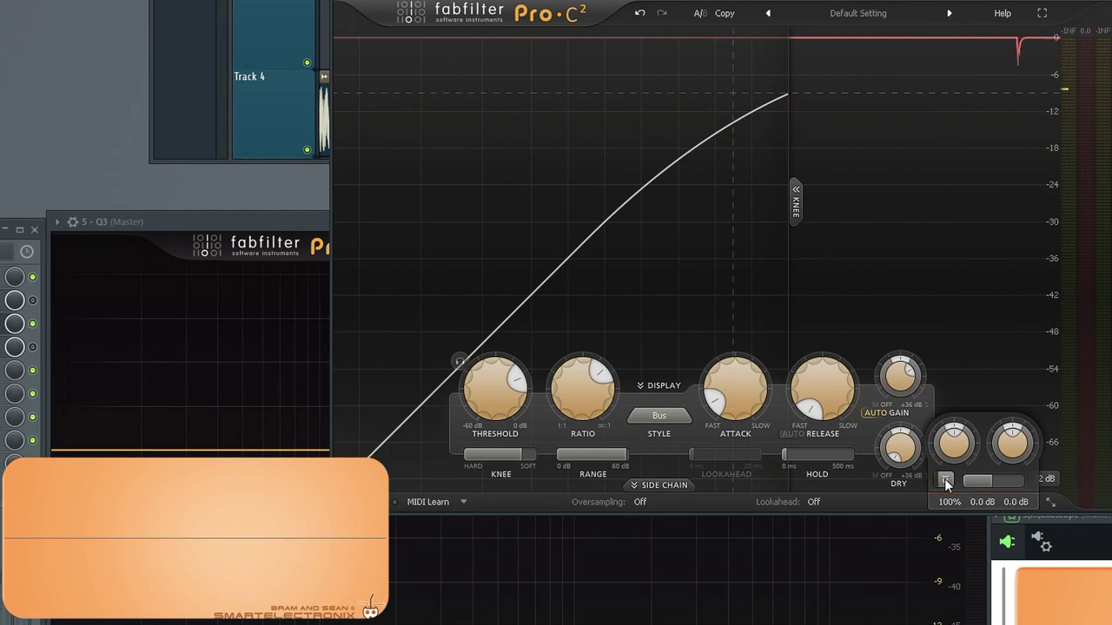
{"action": "key", "text": "space"}
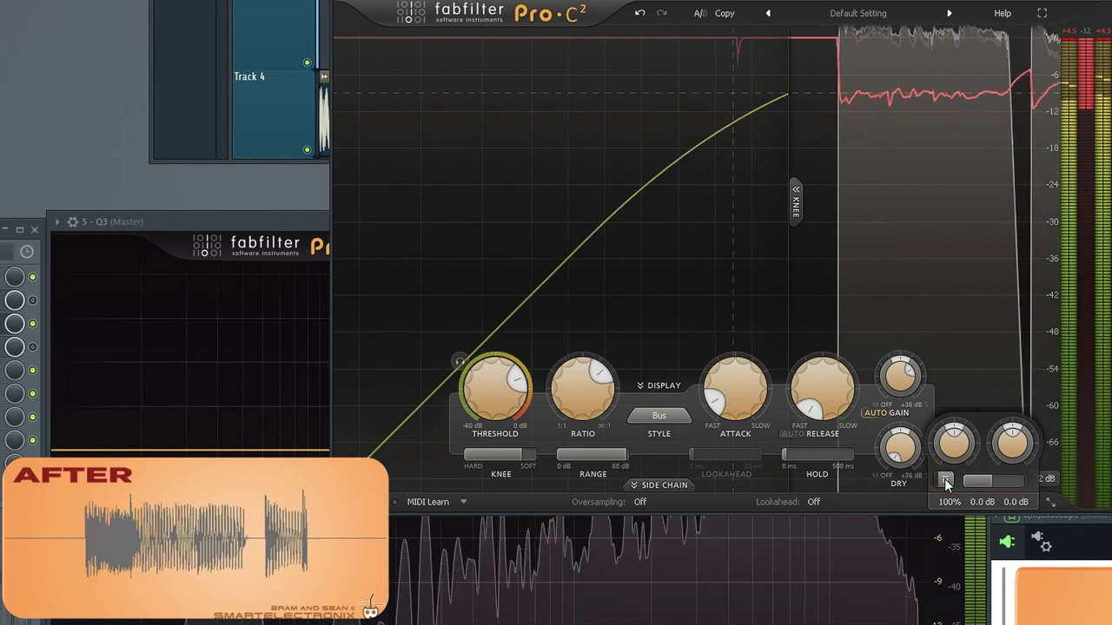
{"action": "left_click", "coordinate": [944, 478]}
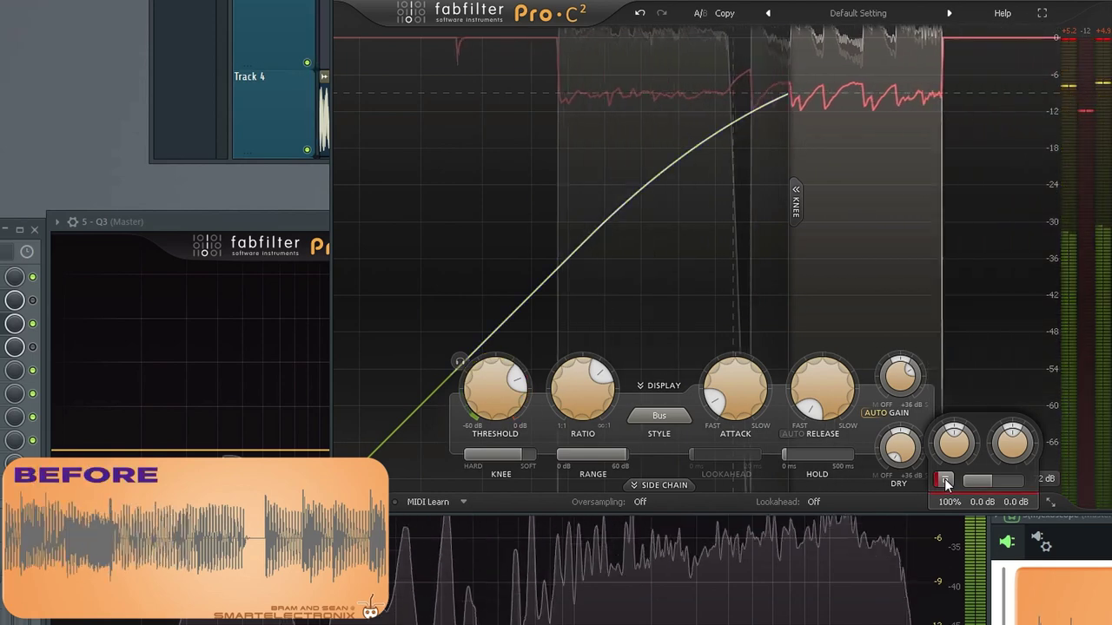
{"action": "left_click", "coordinate": [945, 479]}
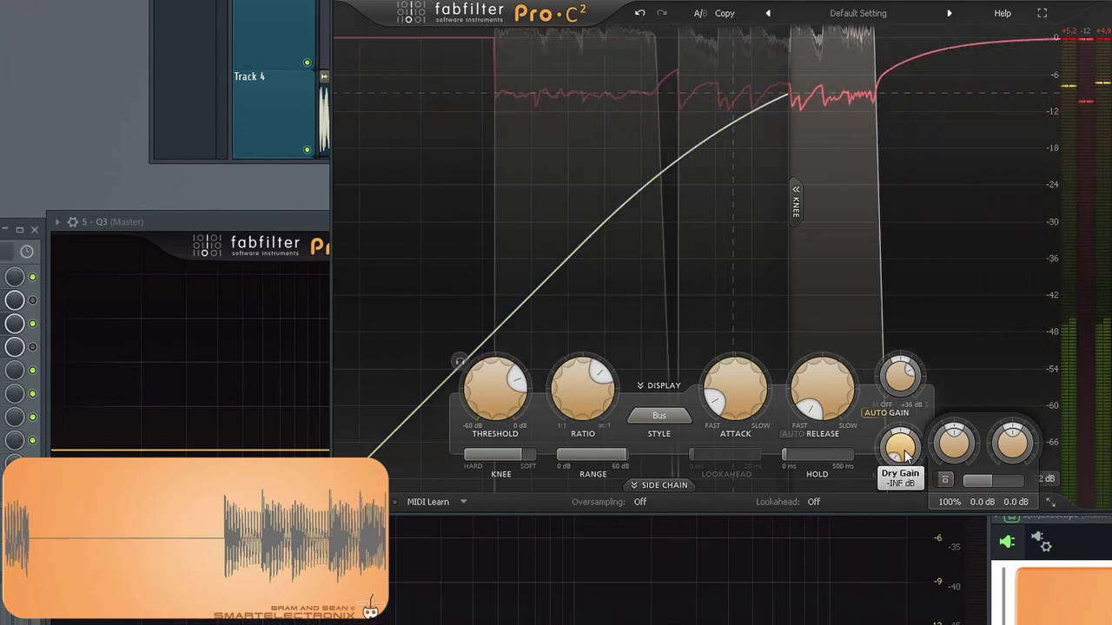
Raise Pro-C 2's dry gain to blend in the uncompressed signal, compare it with global bypass during playback, and close the plugin
{"action": "left_click_drag", "start_coordinate": [906, 457], "coordinate": [903, 420]}
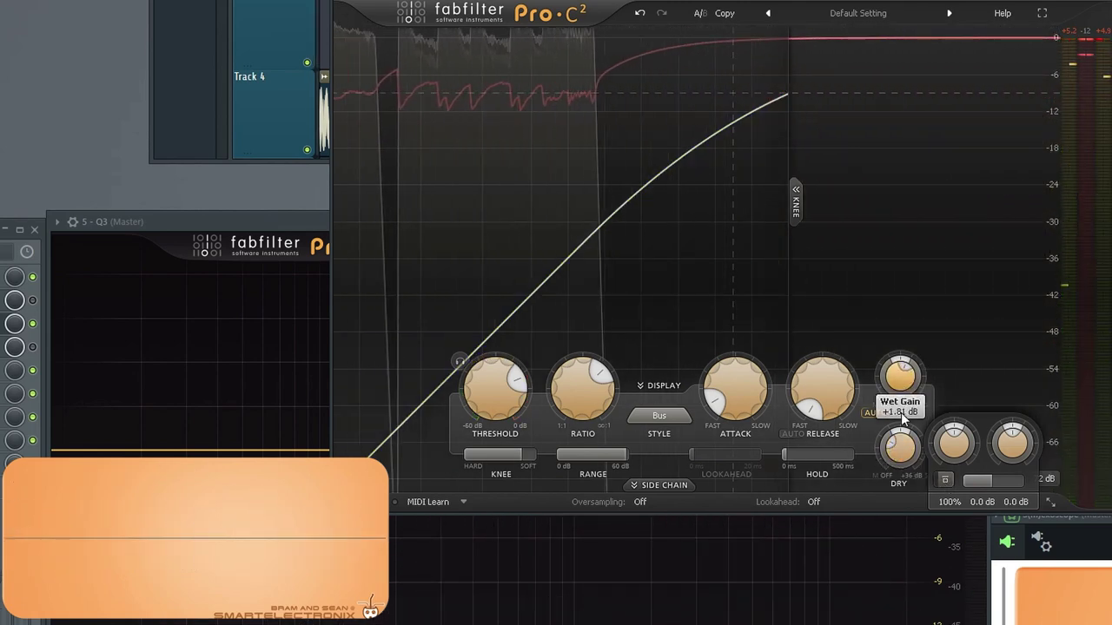
{"action": "left_click", "coordinate": [947, 484]}
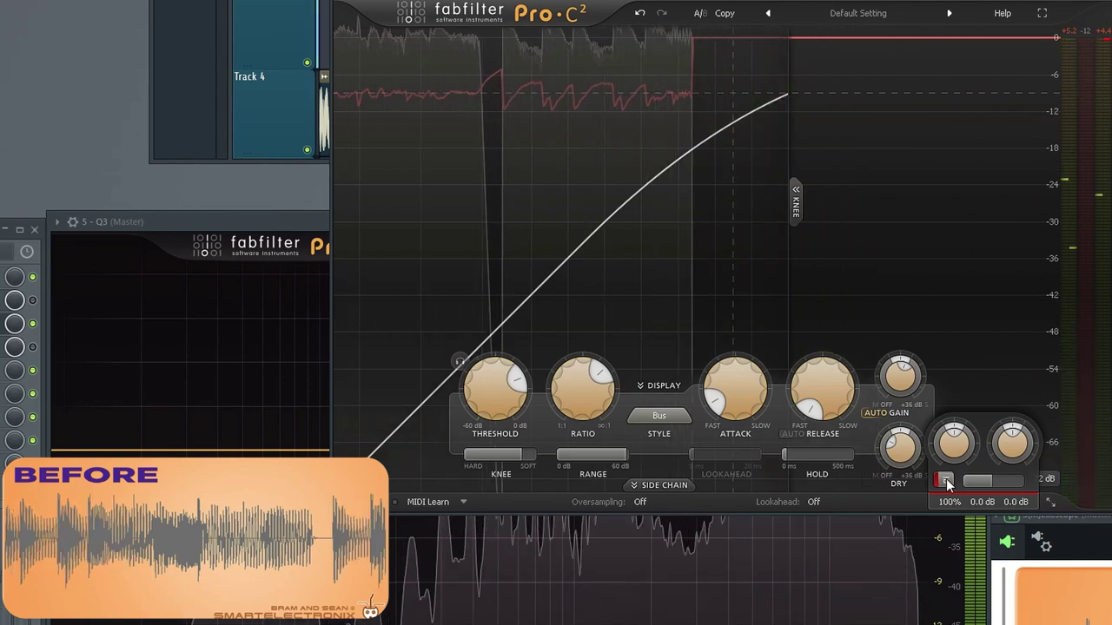
{"action": "left_click", "coordinate": [946, 482]}
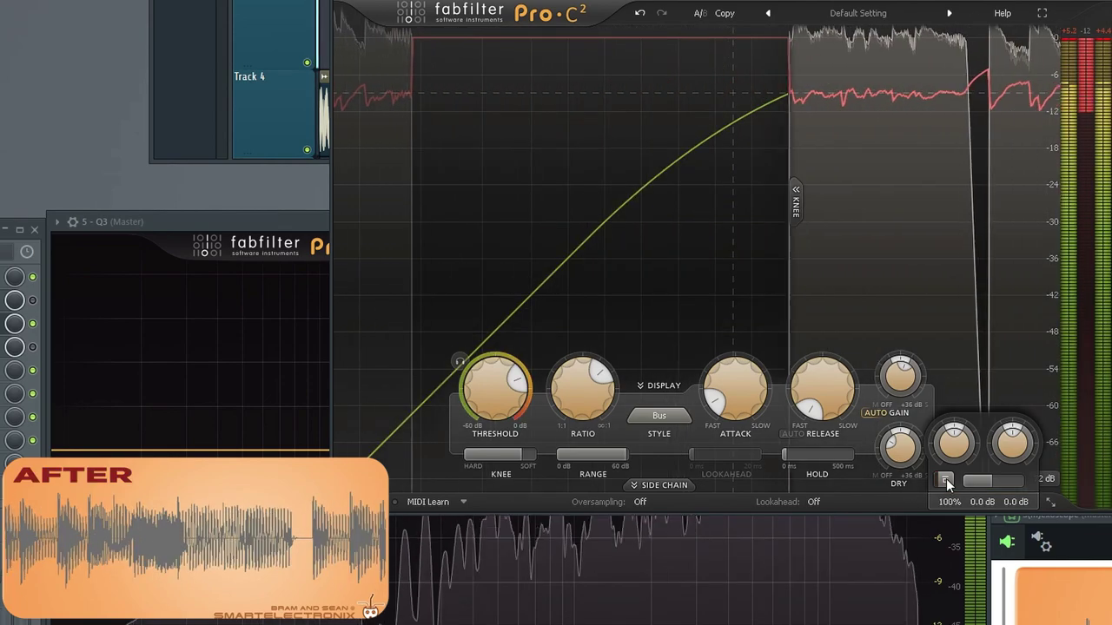
{"action": "key", "text": "space"}
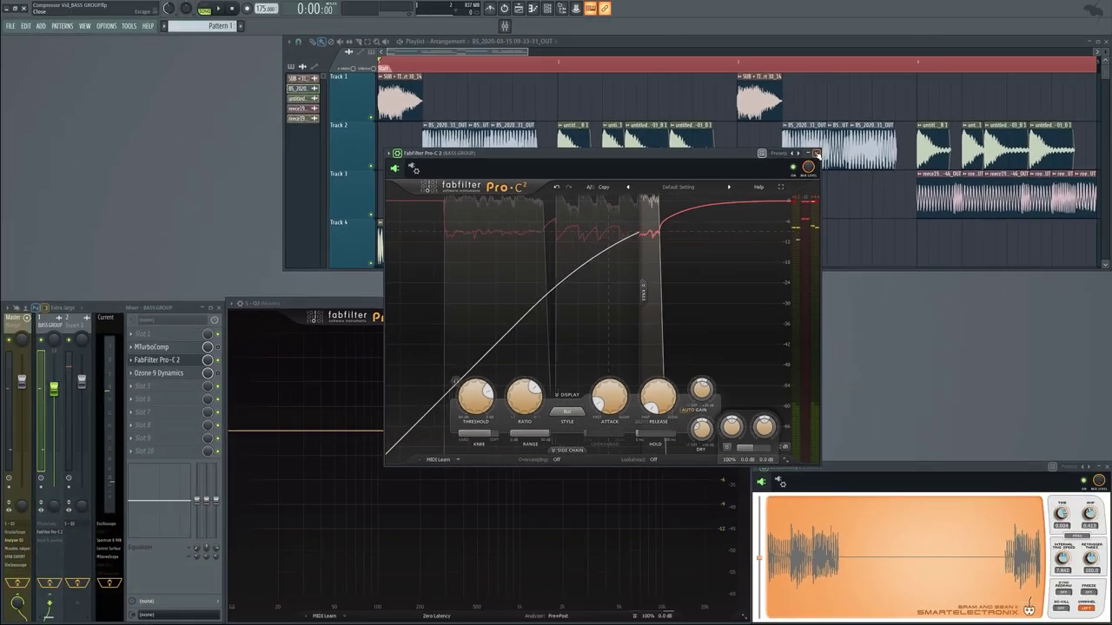
{"action": "left_click", "coordinate": [816, 154]}
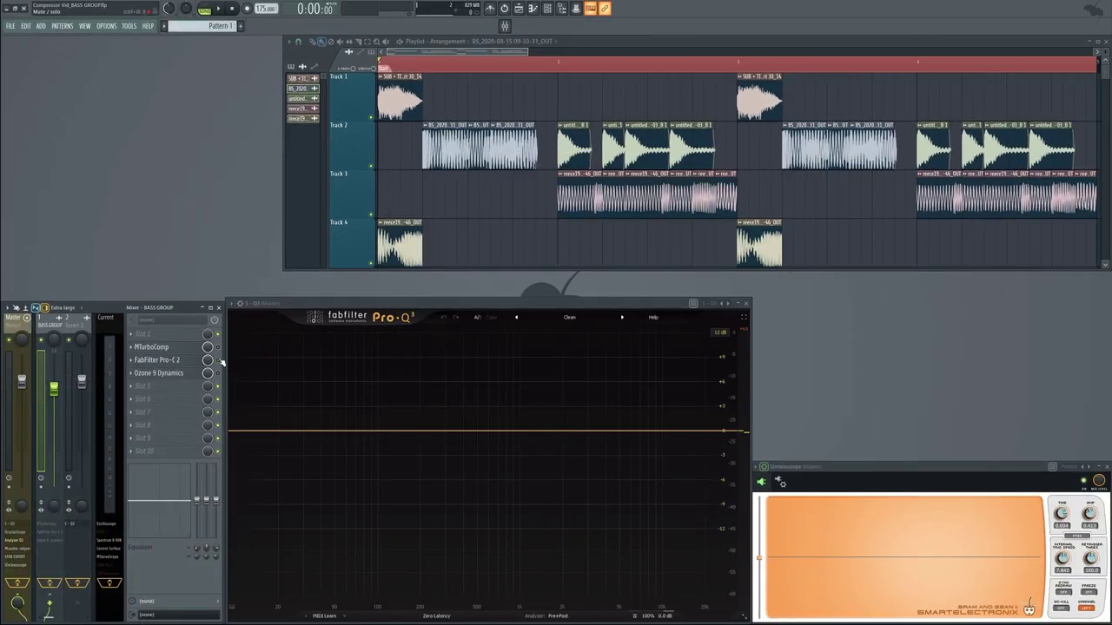
Open Ozone 9 Dynamics on the BASS GROUP and set Band 1's limiter threshold to -11.9 dB and its gain to 8.2 dB during playback
{"action": "left_click", "coordinate": [172, 373]}
{"action": "left_click_drag", "start_coordinate": [482, 202], "coordinate": [560, 188]}
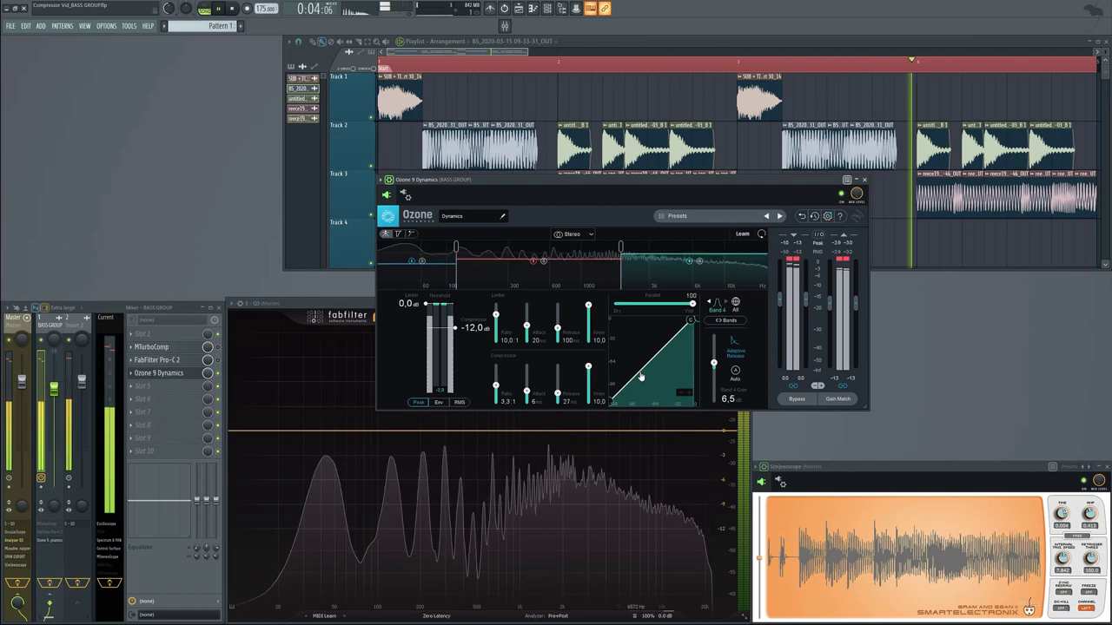
{"action": "left_click", "coordinate": [393, 282]}
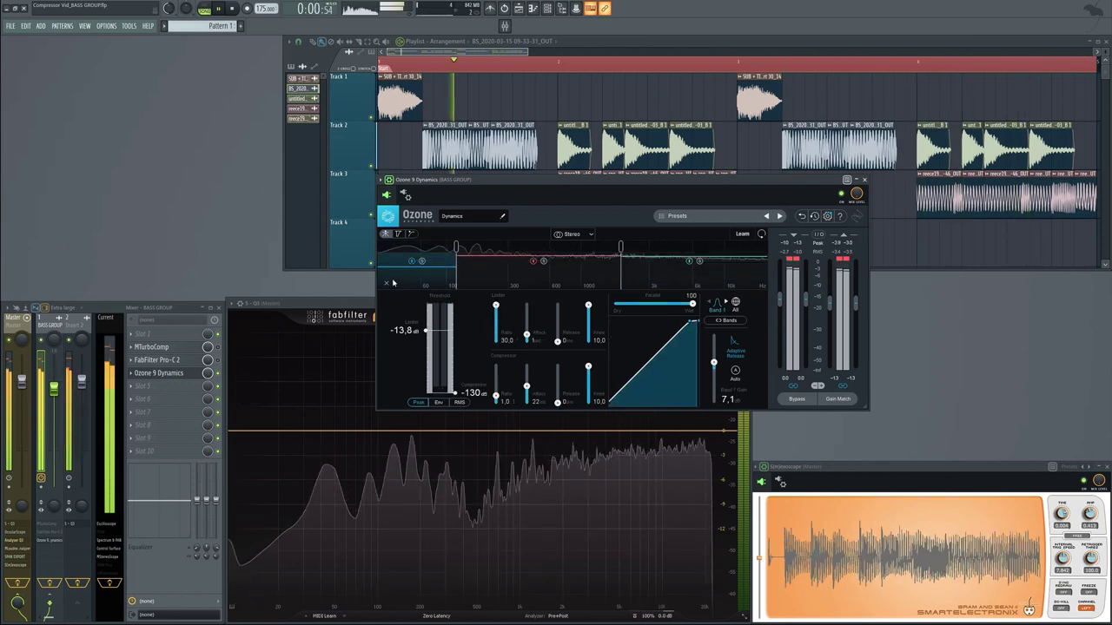
{"action": "mouse_move", "coordinate": [425, 332]}
{"action": "left_mouse_down"}
{"action": "mouse_move", "coordinate": [428, 314]}
{"action": "mouse_move", "coordinate": [429, 328]}
{"action": "left_mouse_up"}
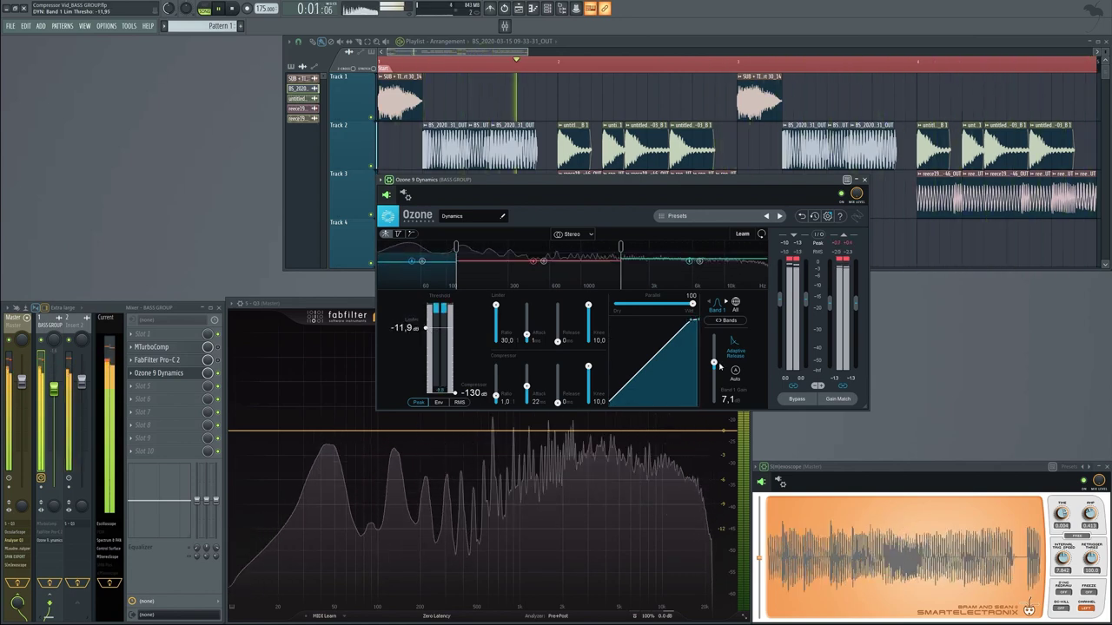
Toggle Ozone 9 Dynamics' bypass repeatedly to compare the bass loop before and after, stop playback and move its window aside
{"action": "left_click", "coordinate": [798, 400]}
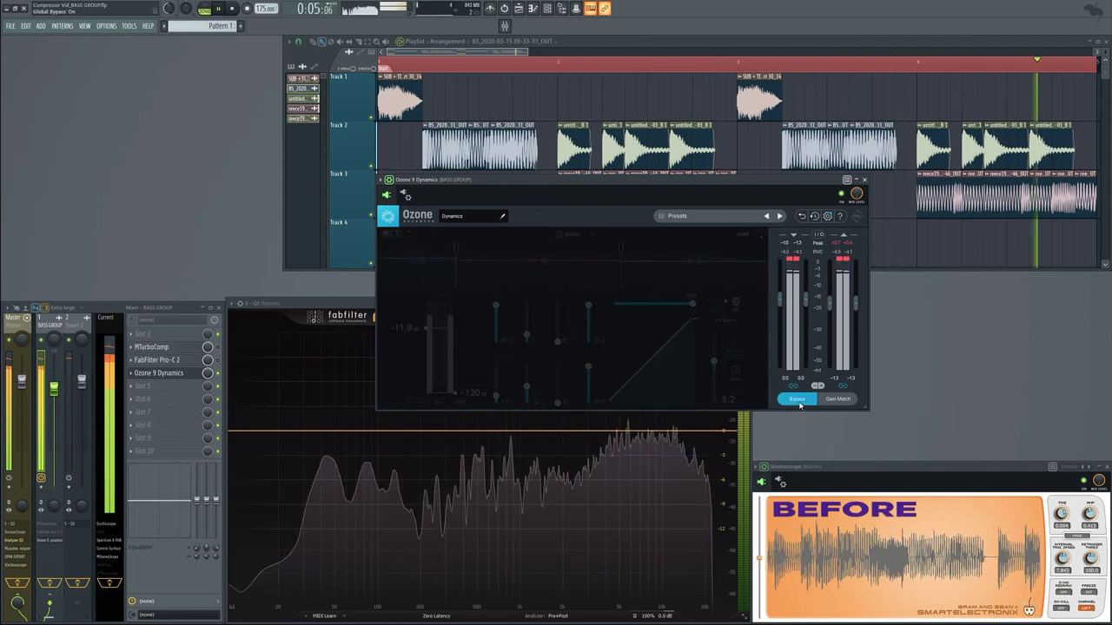
{"action": "left_click", "coordinate": [797, 400]}
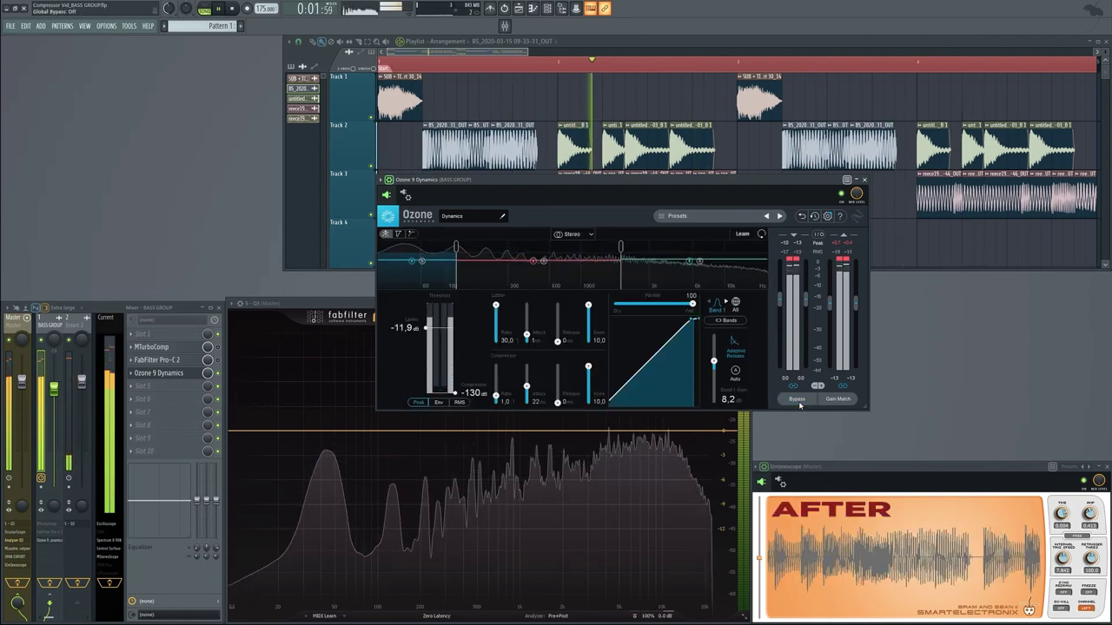
{"action": "left_click", "coordinate": [797, 399]}
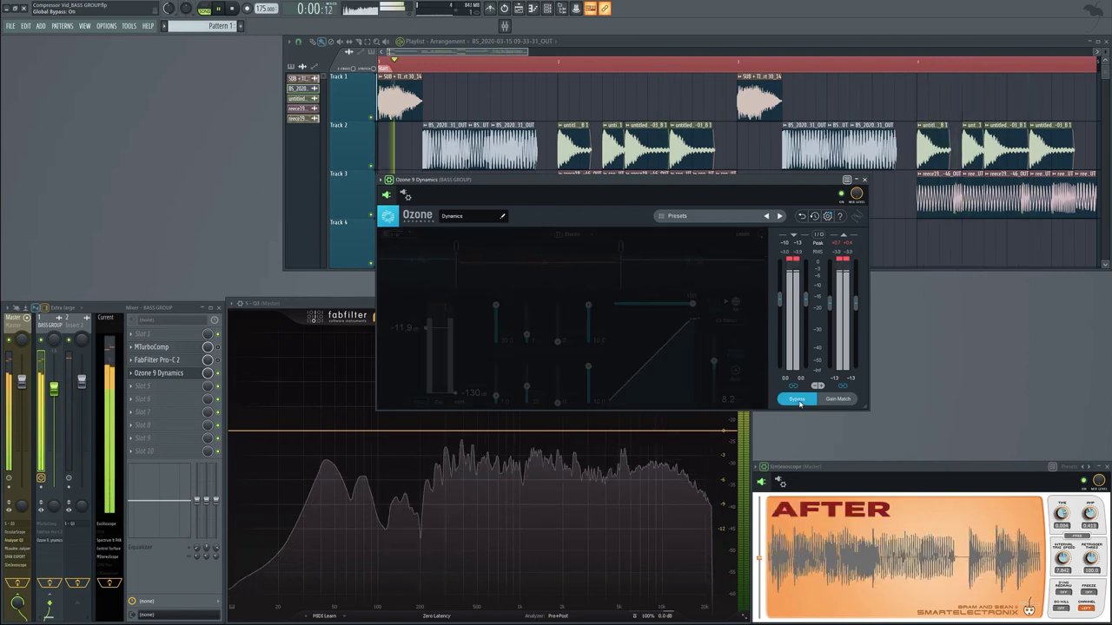
{"action": "left_click", "coordinate": [798, 399]}
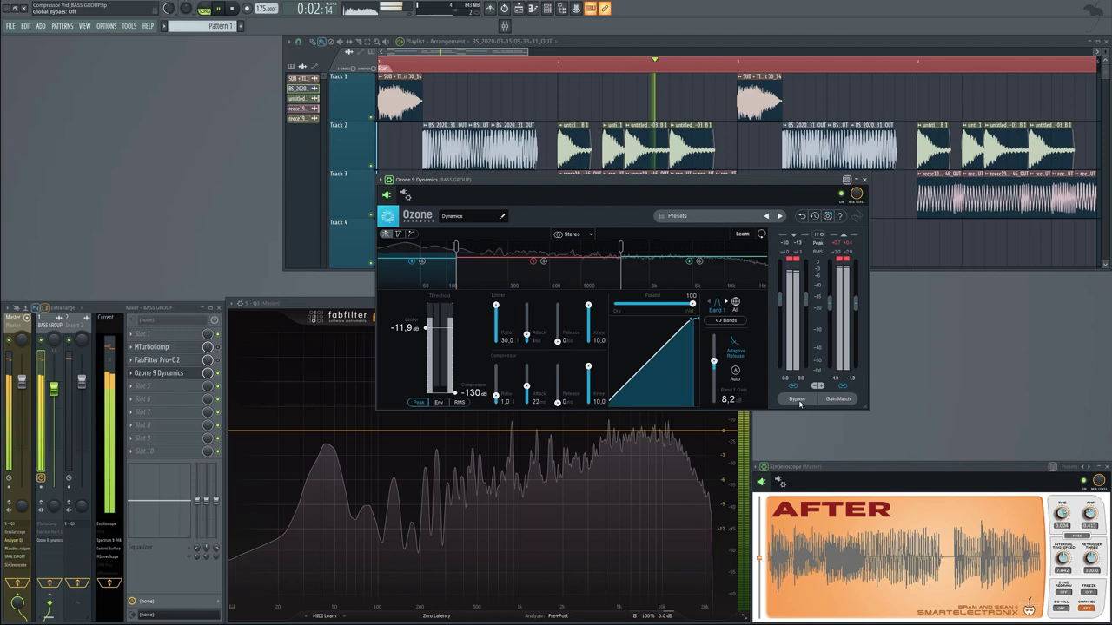
{"action": "left_click", "coordinate": [797, 400]}
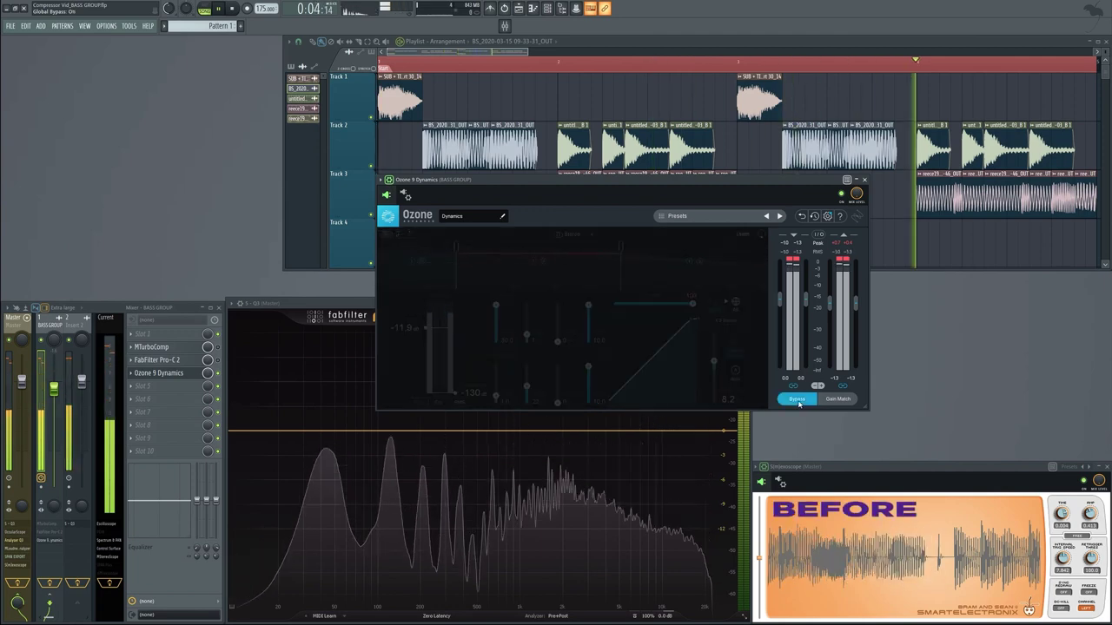
{"action": "left_click", "coordinate": [798, 399]}
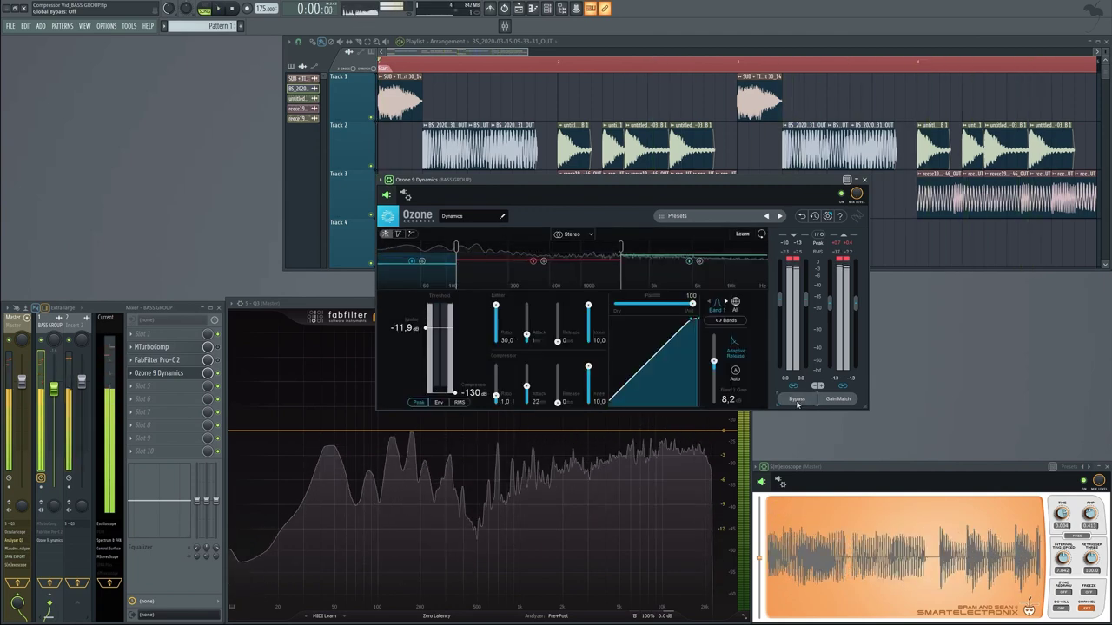
{"action": "key", "text": "space"}
{"action": "left_click_drag", "start_coordinate": [483, 182], "coordinate": [336, 219]}
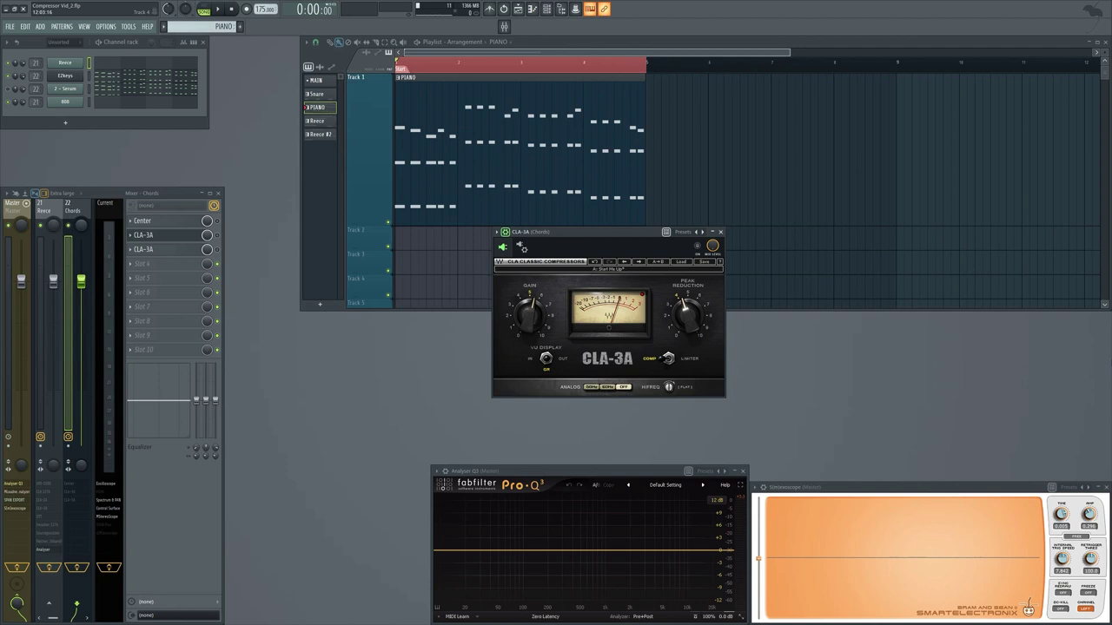
Play the PIANO pattern without CLA-3A compression and stop playback
{"action": "left_click", "coordinate": [217, 11]}
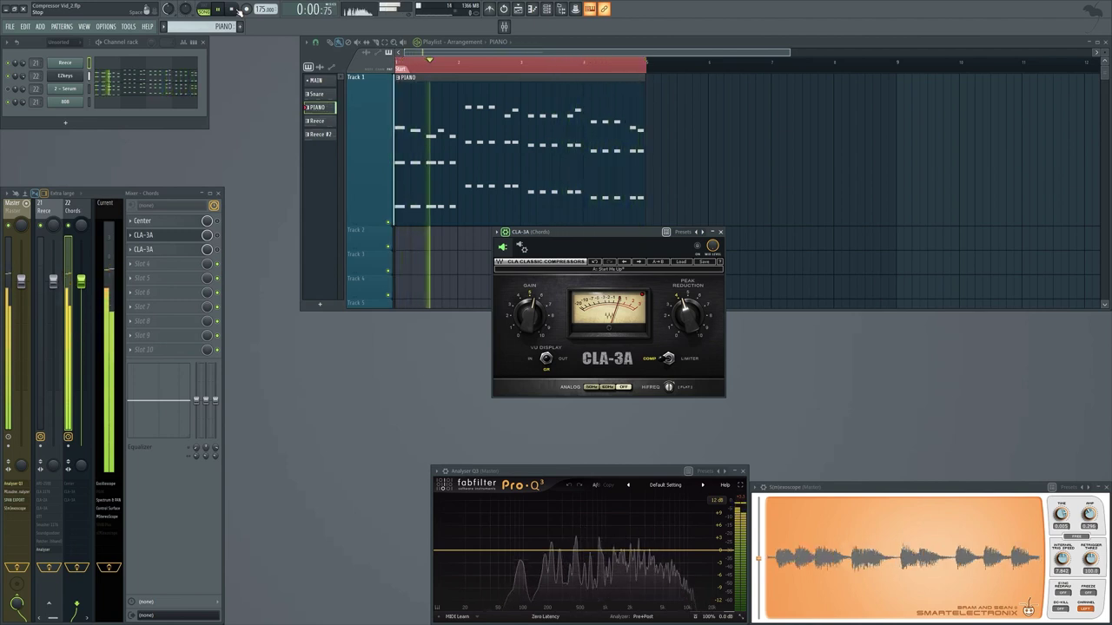
{"action": "left_click", "coordinate": [240, 10]}
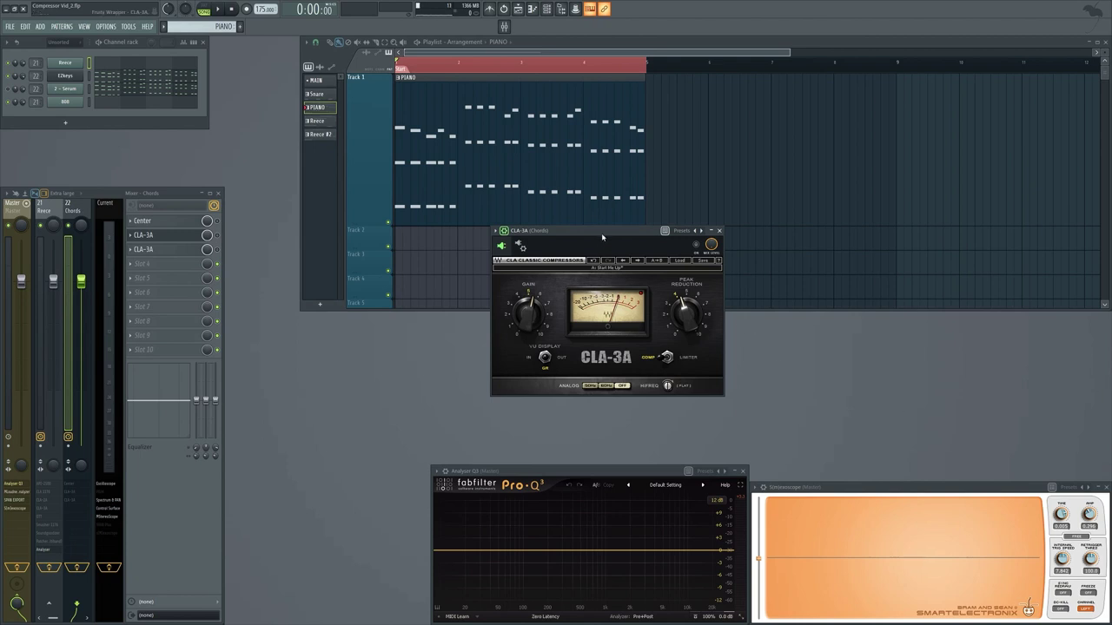
Enable the Chords track's CLA-3A, play the piano loop, set peak reduction to 5.37 and raise the gain
{"action": "left_click_drag", "start_coordinate": [602, 236], "coordinate": [602, 238]}
{"action": "key", "text": "space"}
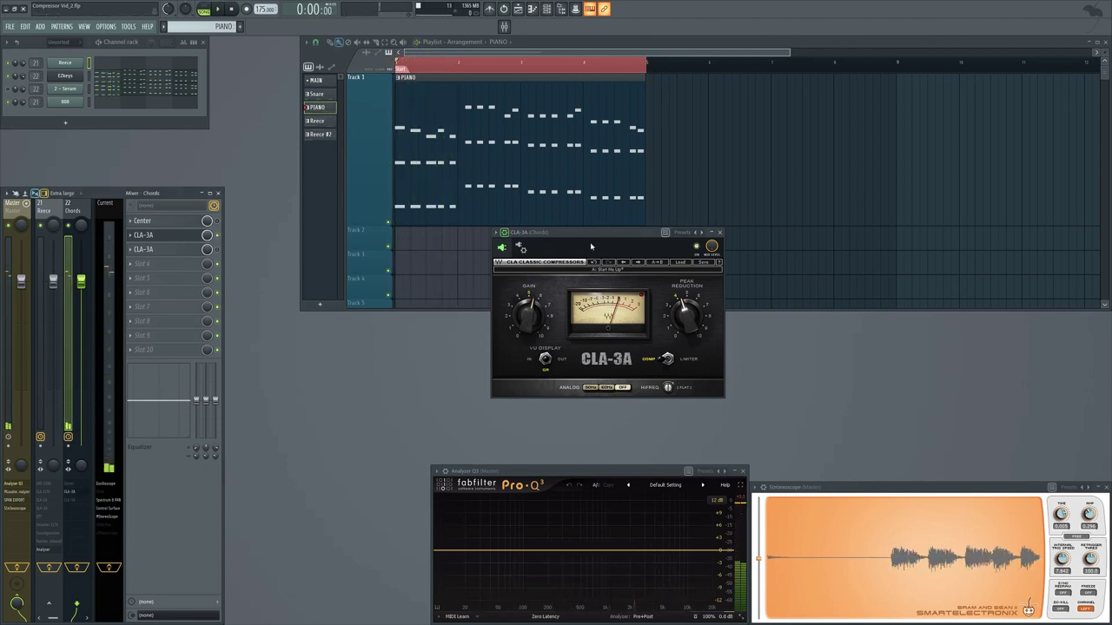
{"action": "key", "text": "space"}
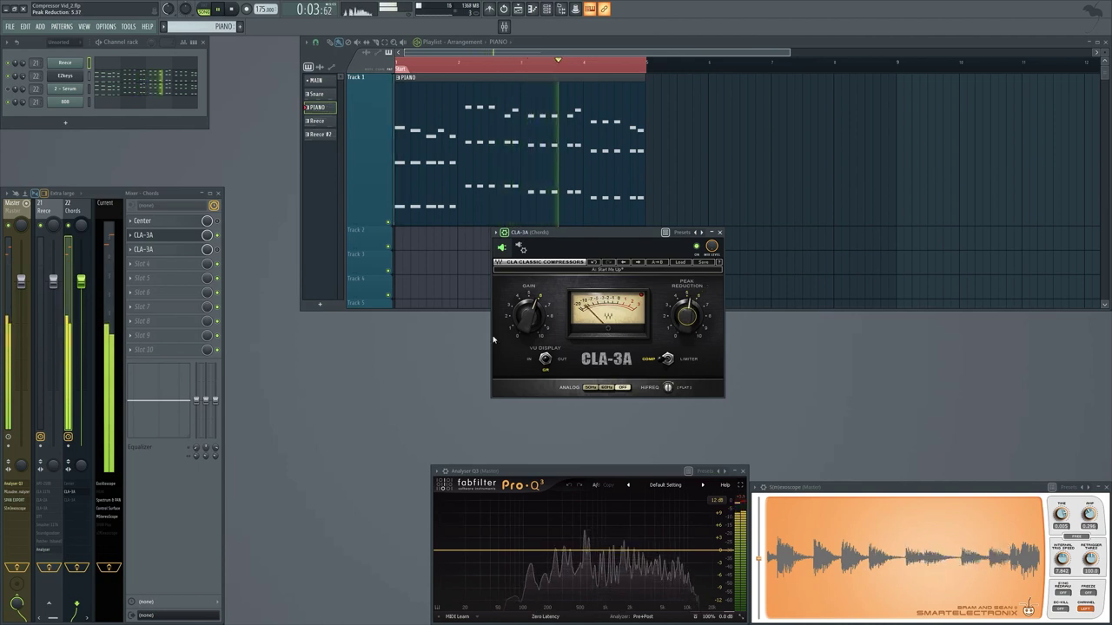
{"action": "left_click_drag", "start_coordinate": [529, 316], "coordinate": [529, 305]}
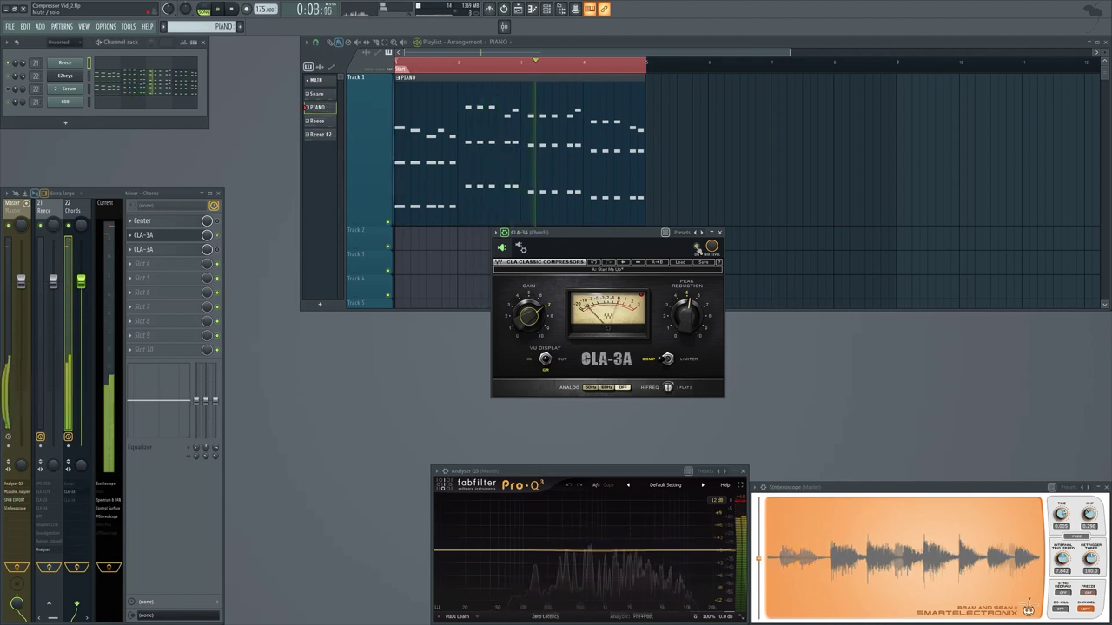
Close the Serum window, play the uncompressed Reece loop, freeze its waveform on the oscilloscope and stop playback
{"action": "key", "text": "space"}
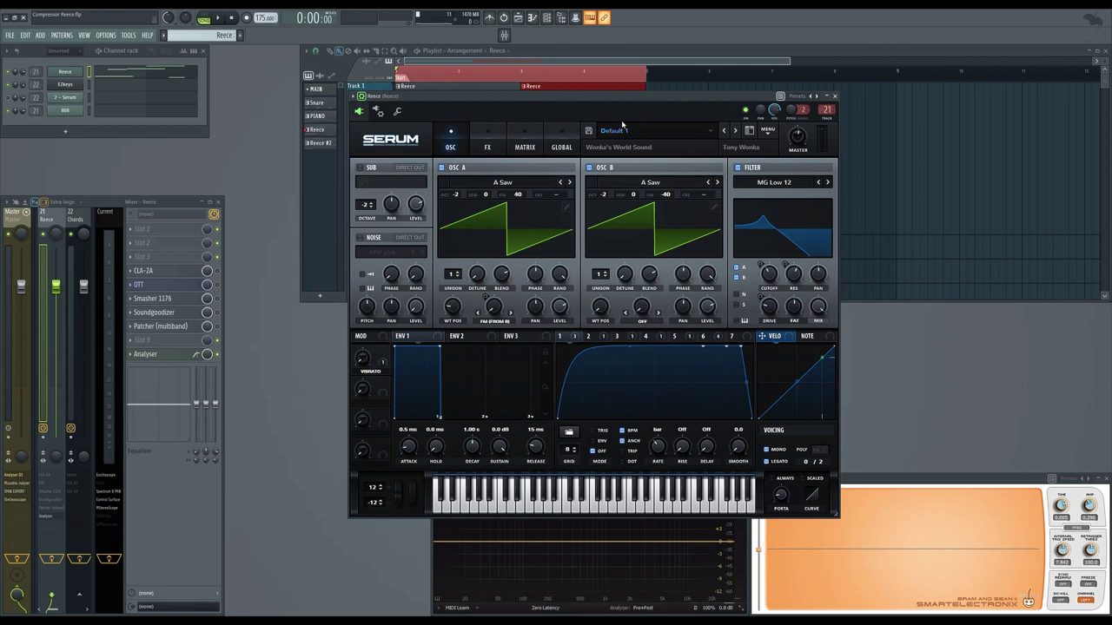
{"action": "left_click", "coordinate": [835, 97]}
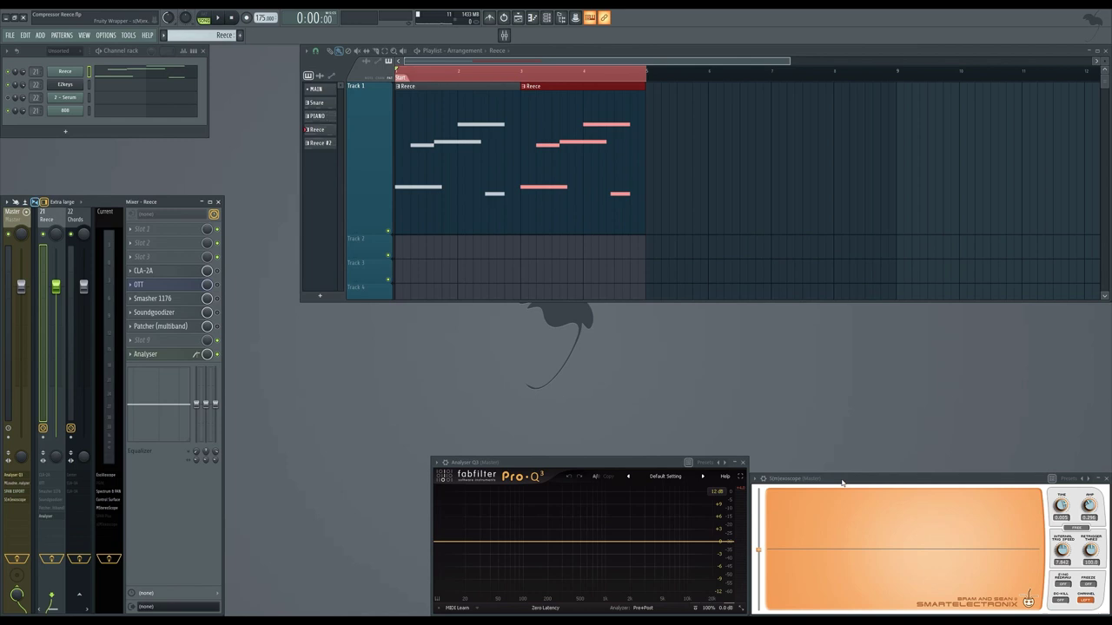
{"action": "key", "text": "space"}
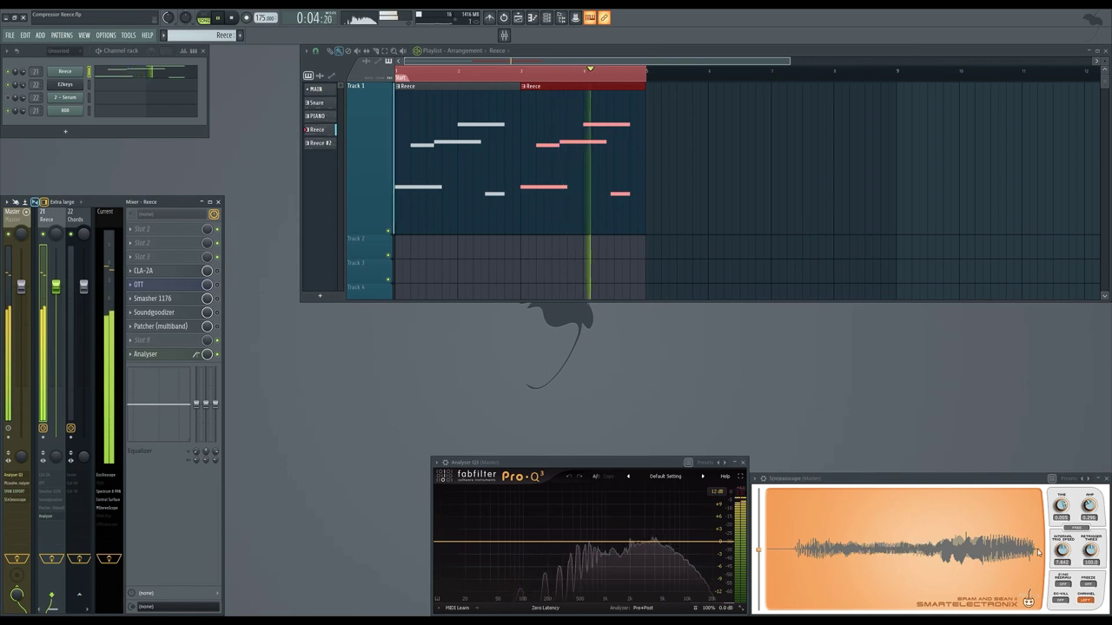
{"action": "left_click", "coordinate": [1088, 586]}
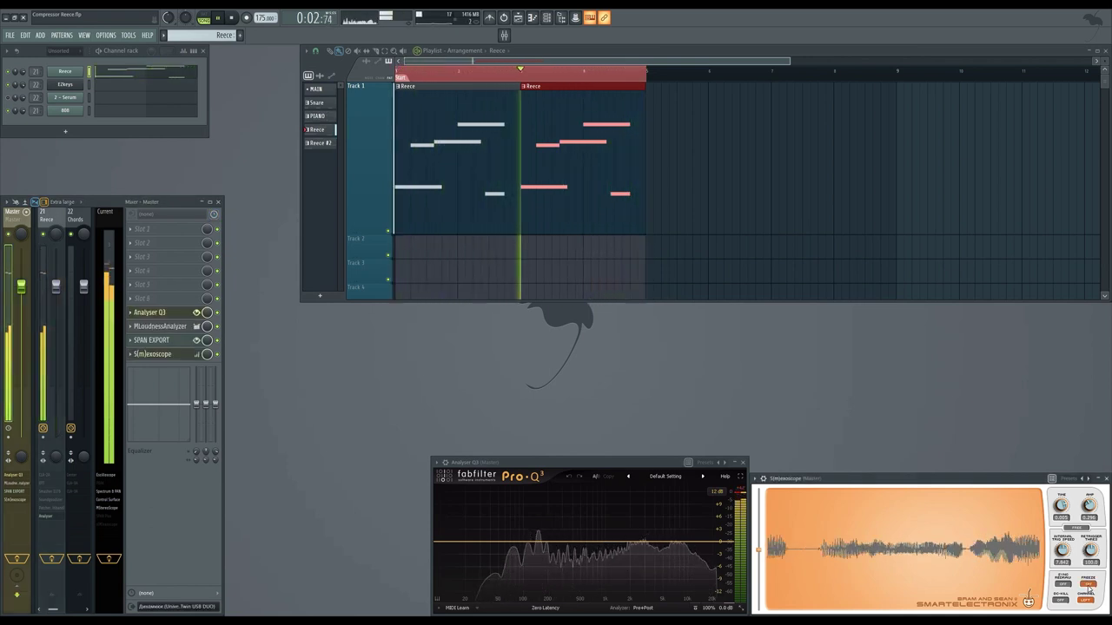
{"action": "key", "text": "space"}
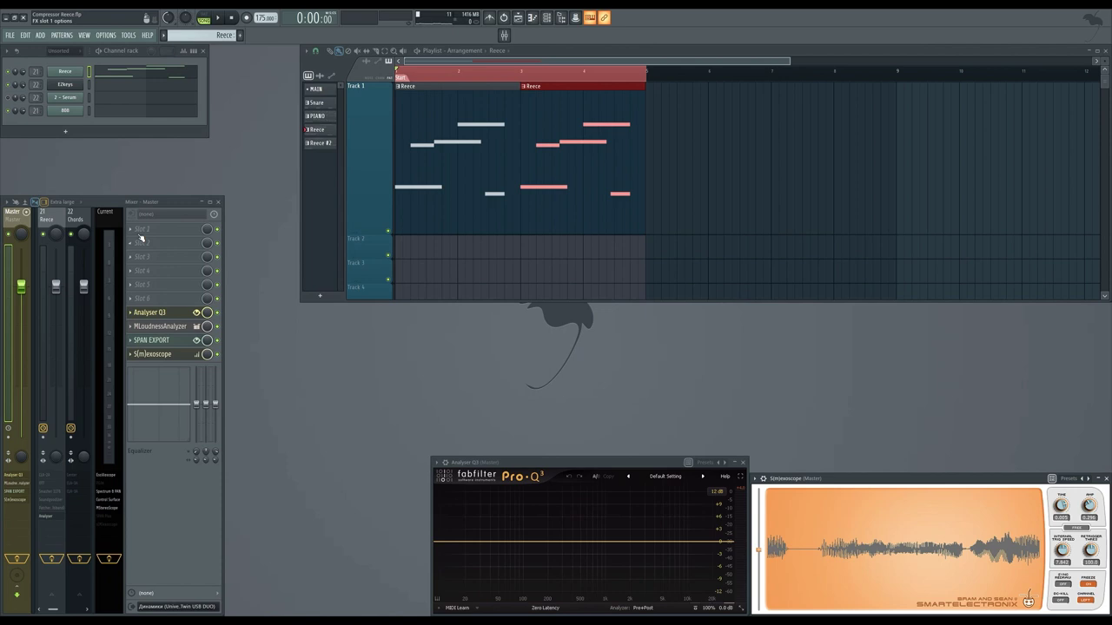
Enable and open CLA-2A on the Reece track, play the loop and mark the waveform's peak level on the unfrozen oscilloscope
{"action": "left_click", "coordinate": [53, 216]}
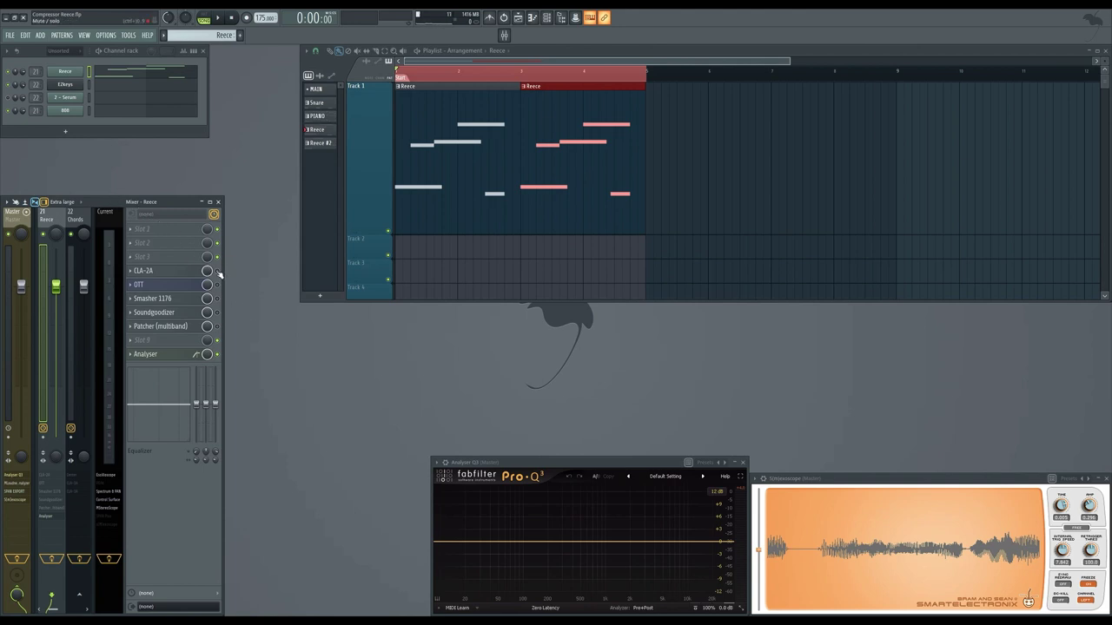
{"action": "left_click", "coordinate": [182, 275]}
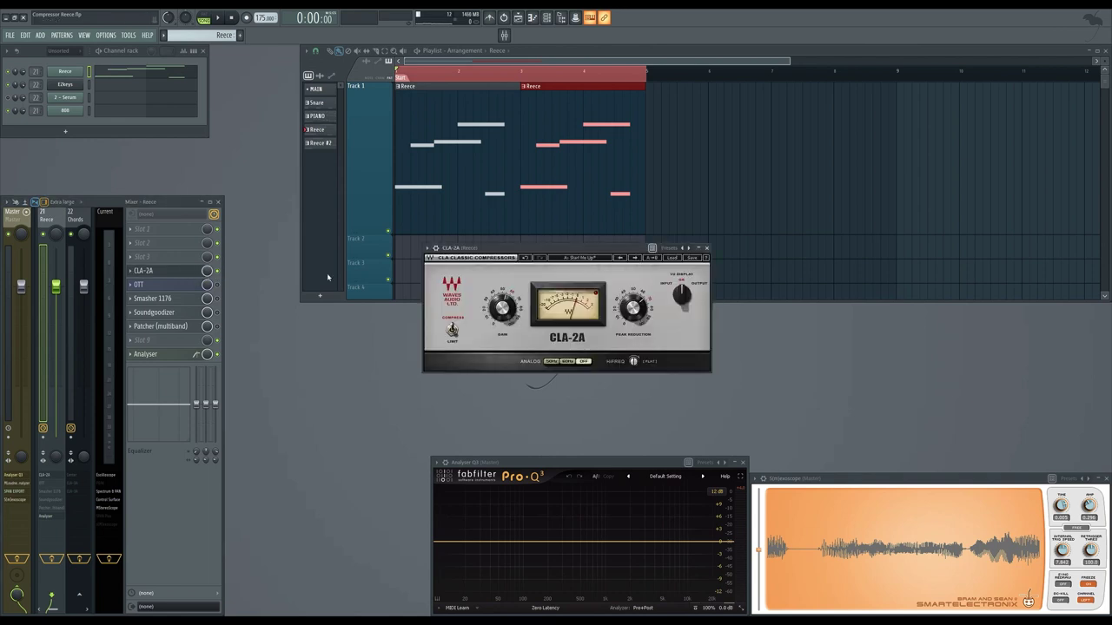
{"action": "left_click_drag", "start_coordinate": [488, 253], "coordinate": [504, 252]}
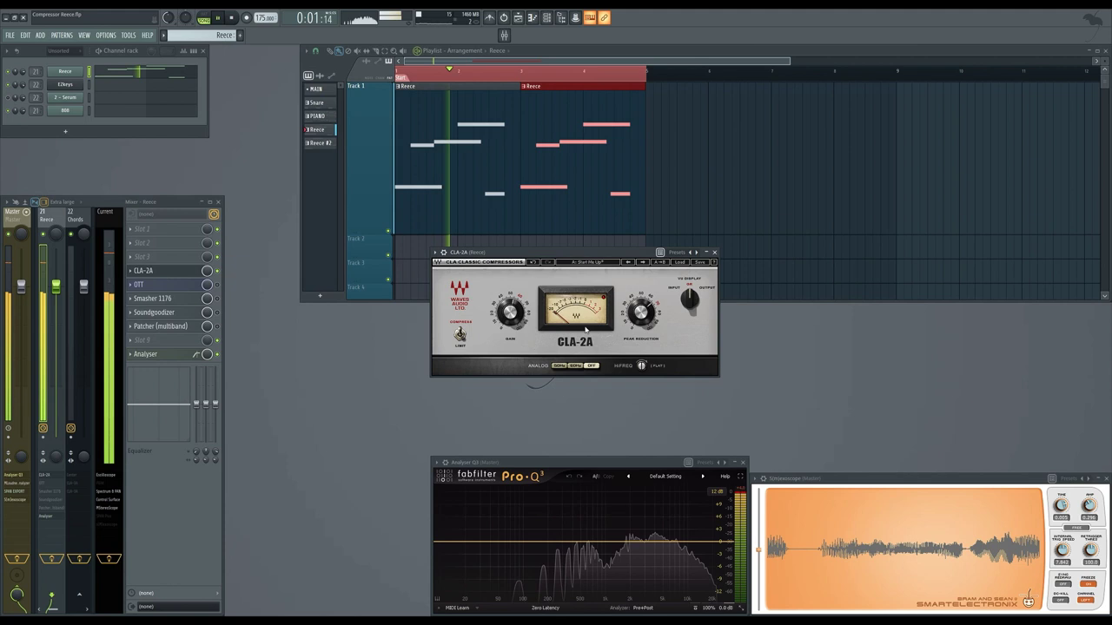
{"action": "left_click", "coordinate": [1086, 584]}
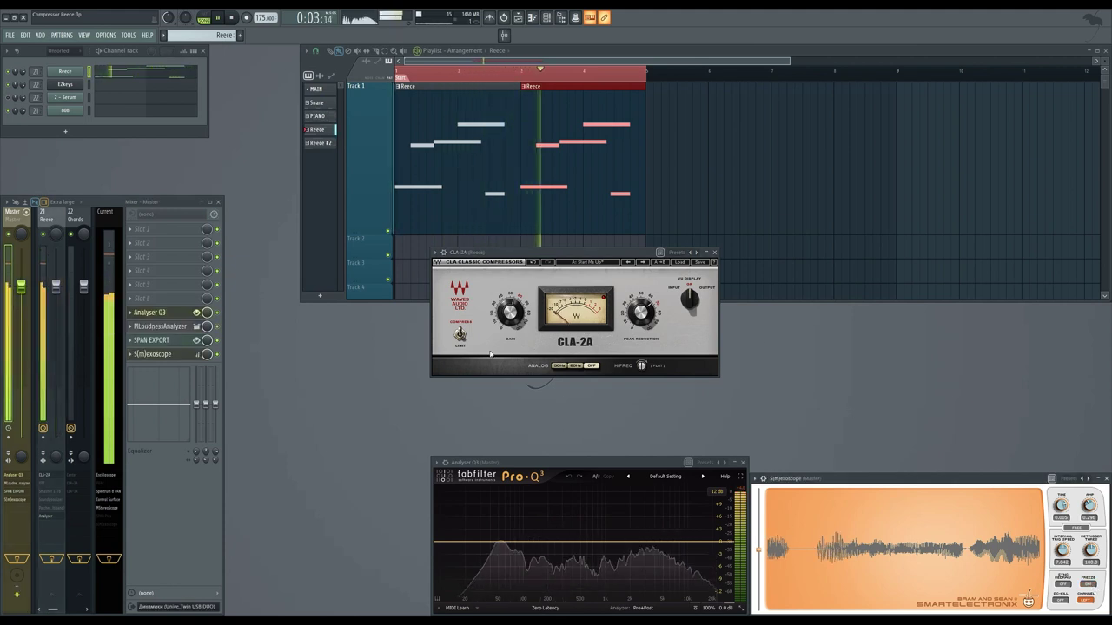
{"action": "left_click_drag", "start_coordinate": [934, 543], "coordinate": [960, 543]}
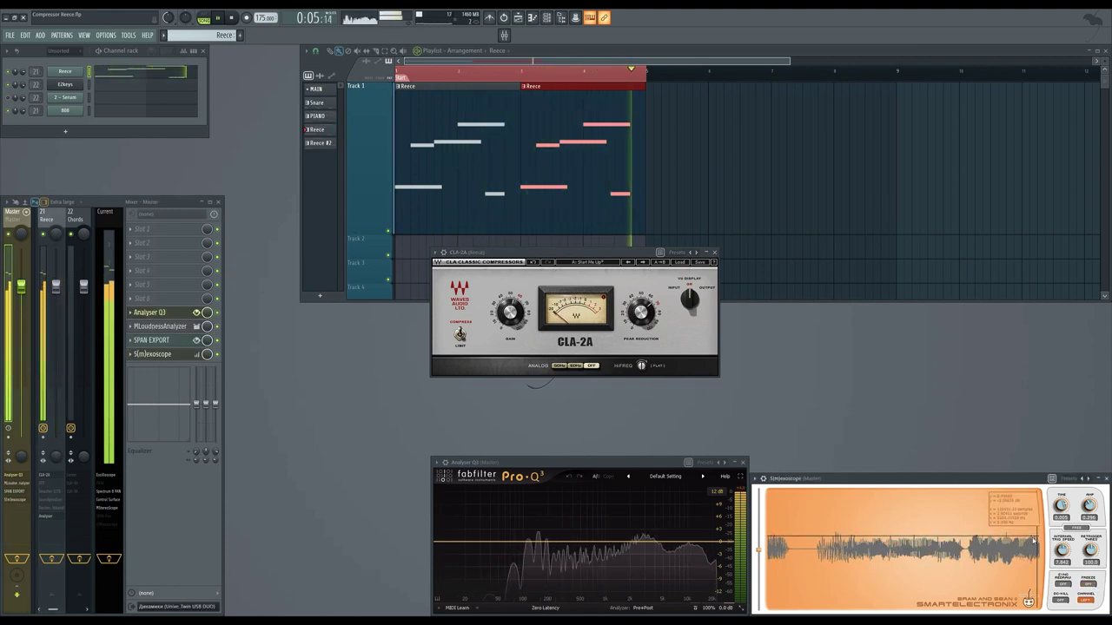
Raise CLA-2A's peak reduction and gain during playback and bypass the compressor to compare the Reece loop
{"action": "left_click_drag", "start_coordinate": [642, 312], "coordinate": [641, 291]}
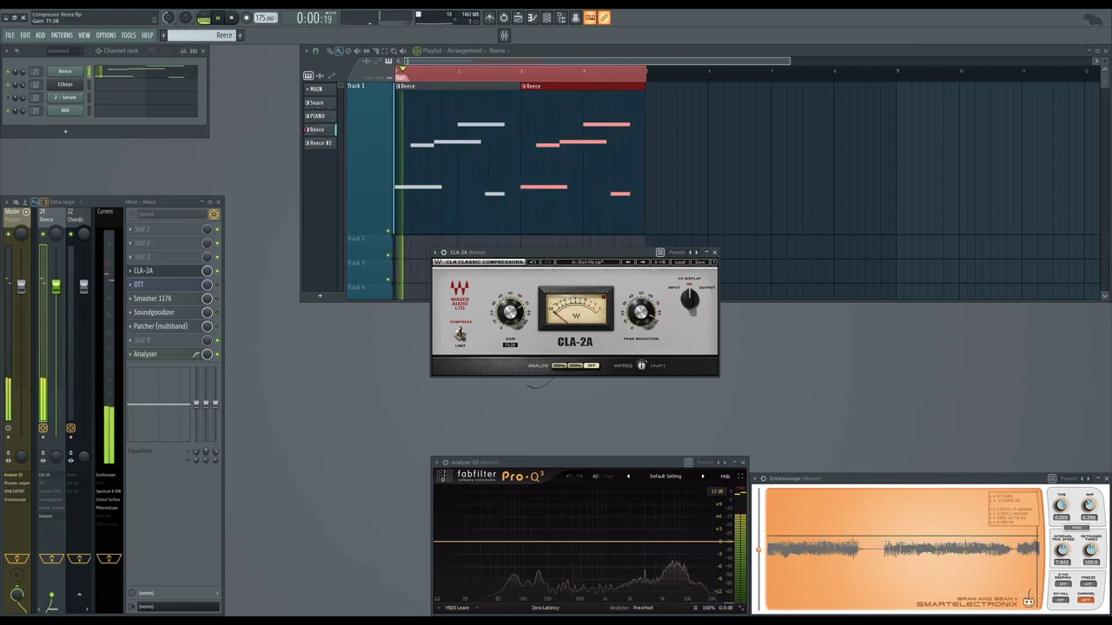
{"action": "left_click_drag", "start_coordinate": [510, 312], "coordinate": [510, 304]}
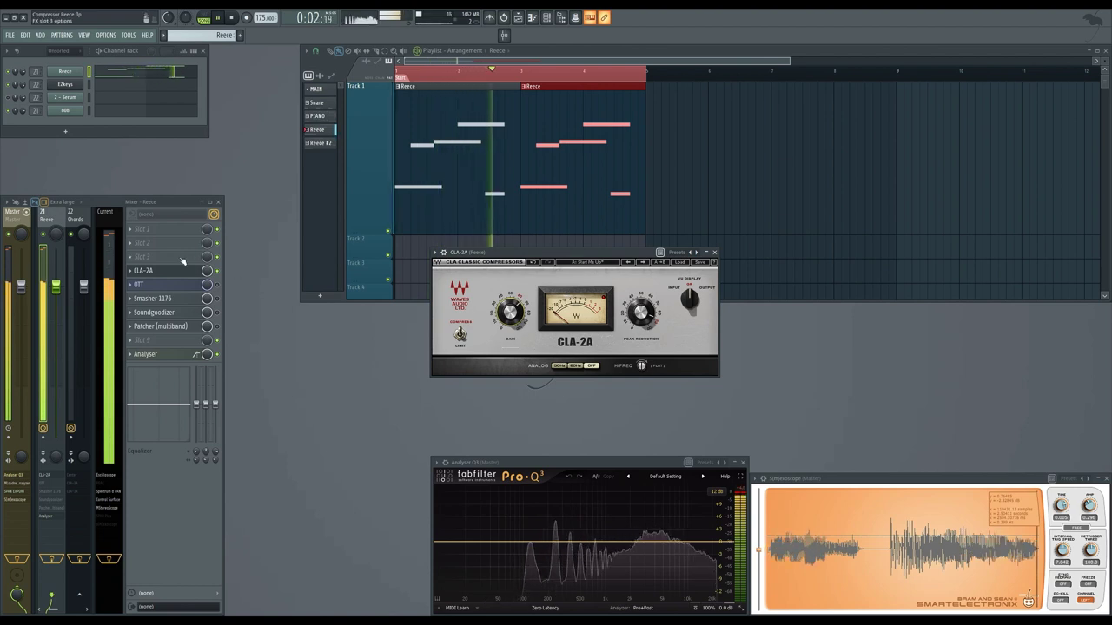
{"action": "left_click", "coordinate": [217, 271]}
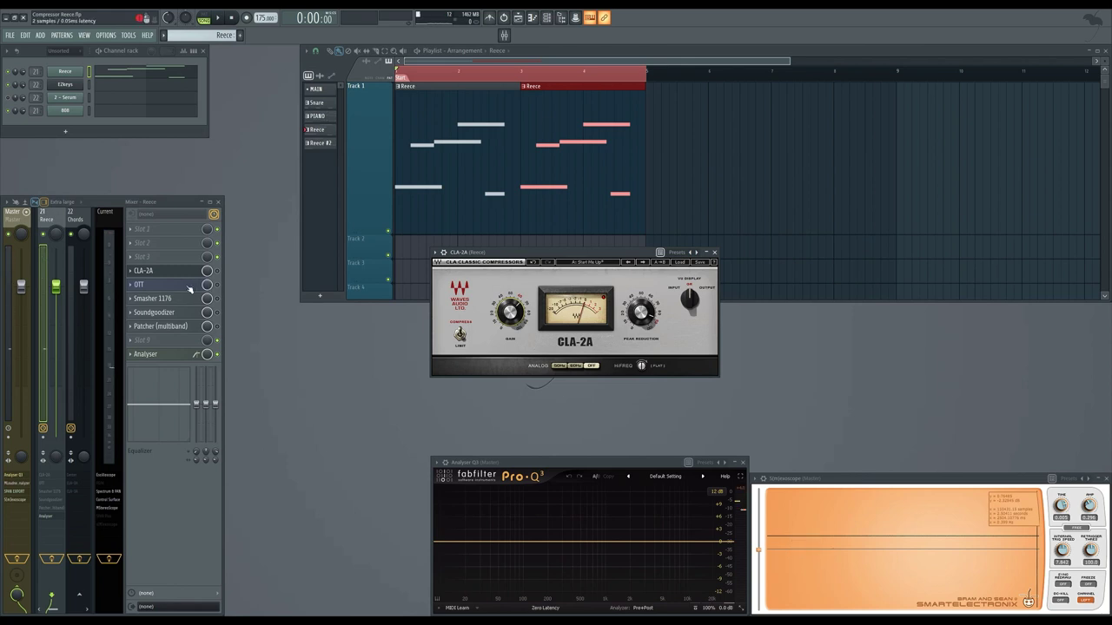
Open OTT on the Reece track in place of CLA-2A, move its window to the middle and play the loop
{"action": "left_click", "coordinate": [188, 285]}
{"action": "left_click", "coordinate": [181, 272]}
{"action": "left_click_drag", "start_coordinate": [327, 67], "coordinate": [539, 196]}
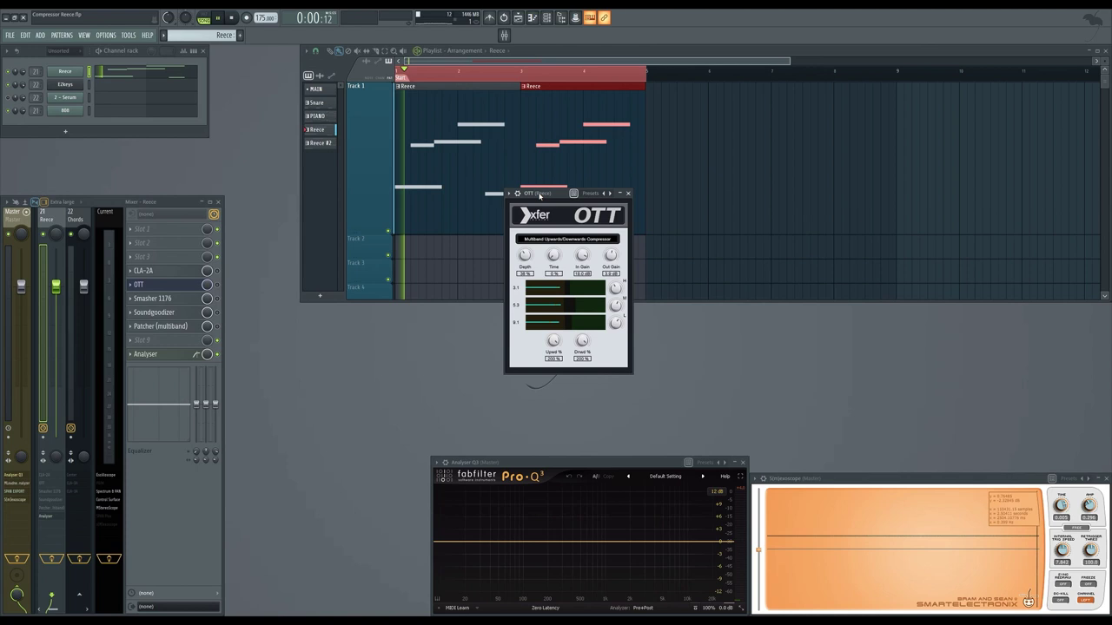
{"action": "key", "text": "space"}
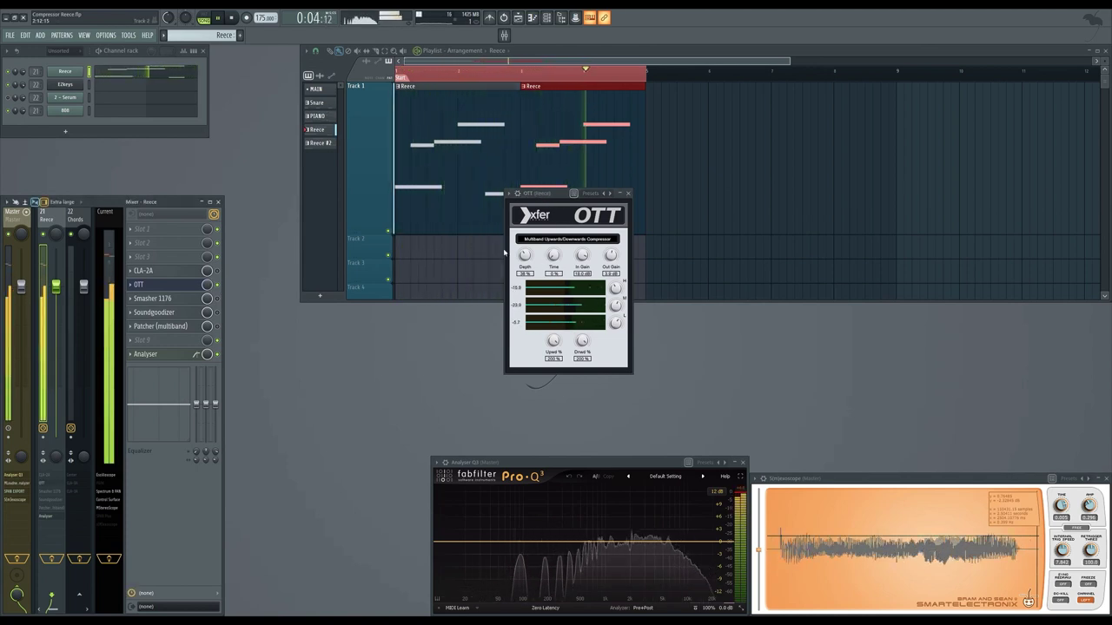
Set OTT's depth to 51 % and raise its output gain, then stop playback and close the plugin window
{"action": "left_click_drag", "start_coordinate": [525, 256], "coordinate": [525, 242]}
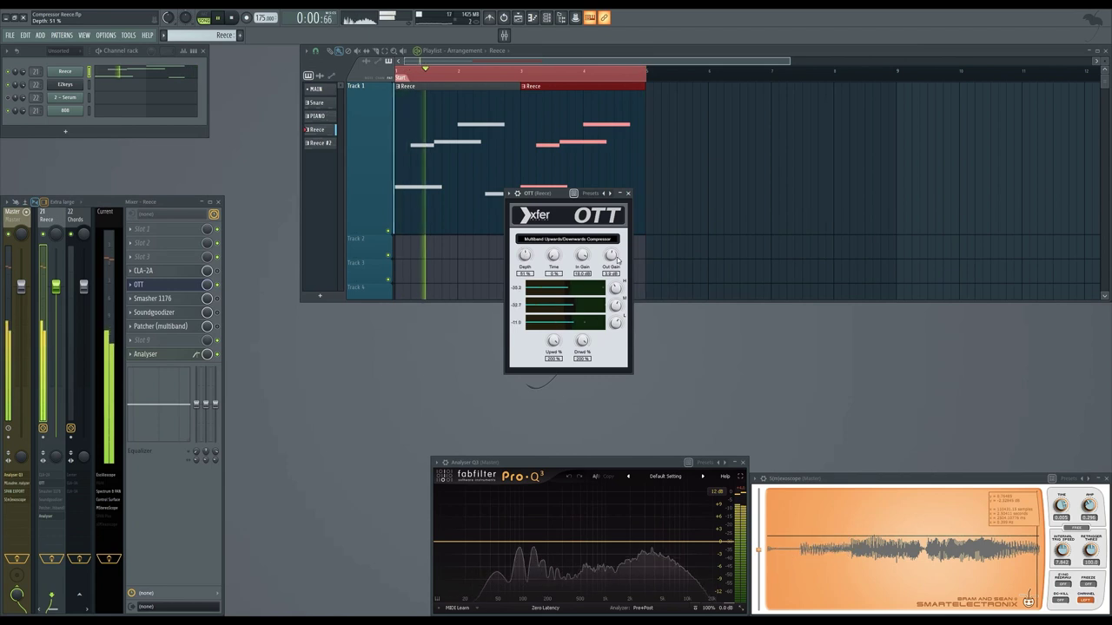
{"action": "left_click_drag", "start_coordinate": [616, 258], "coordinate": [619, 245]}
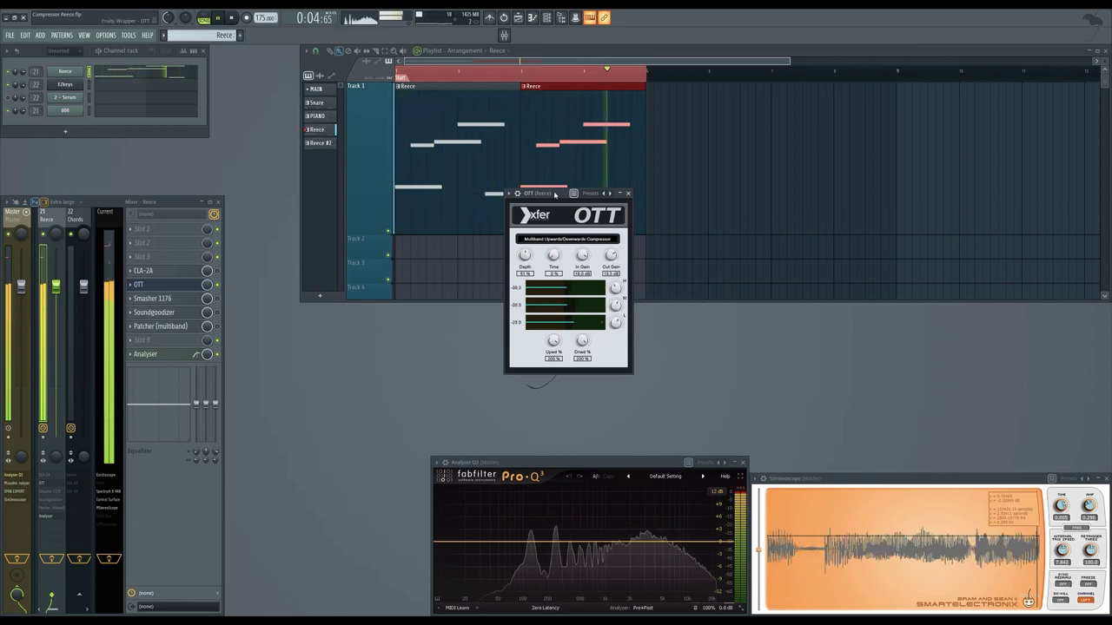
{"action": "key", "text": "space"}
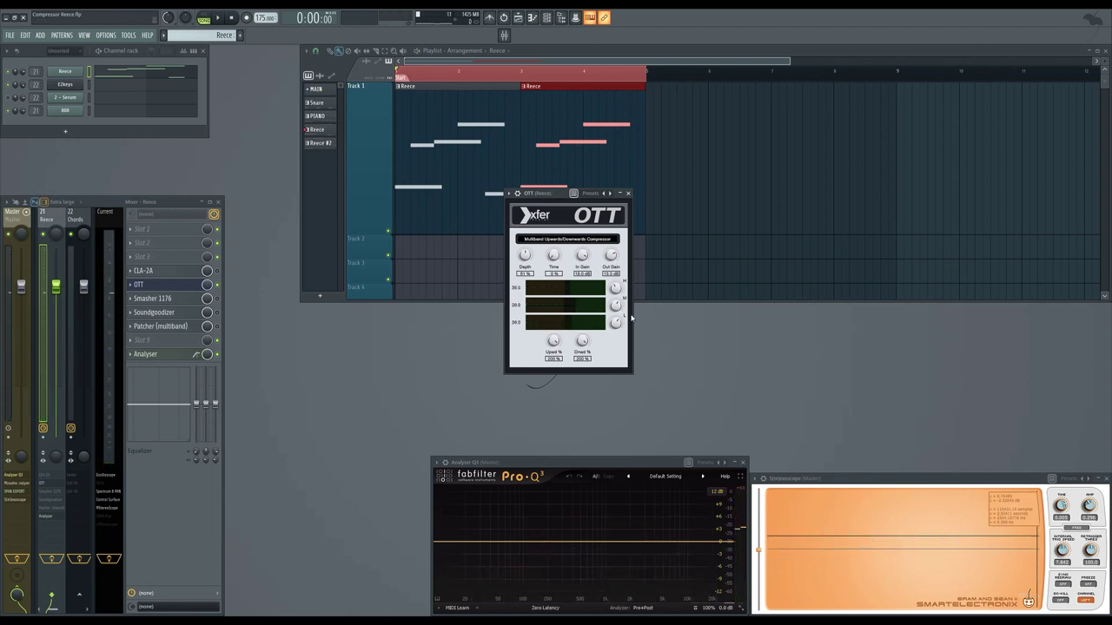
{"action": "left_click_drag", "start_coordinate": [545, 195], "coordinate": [552, 201]}
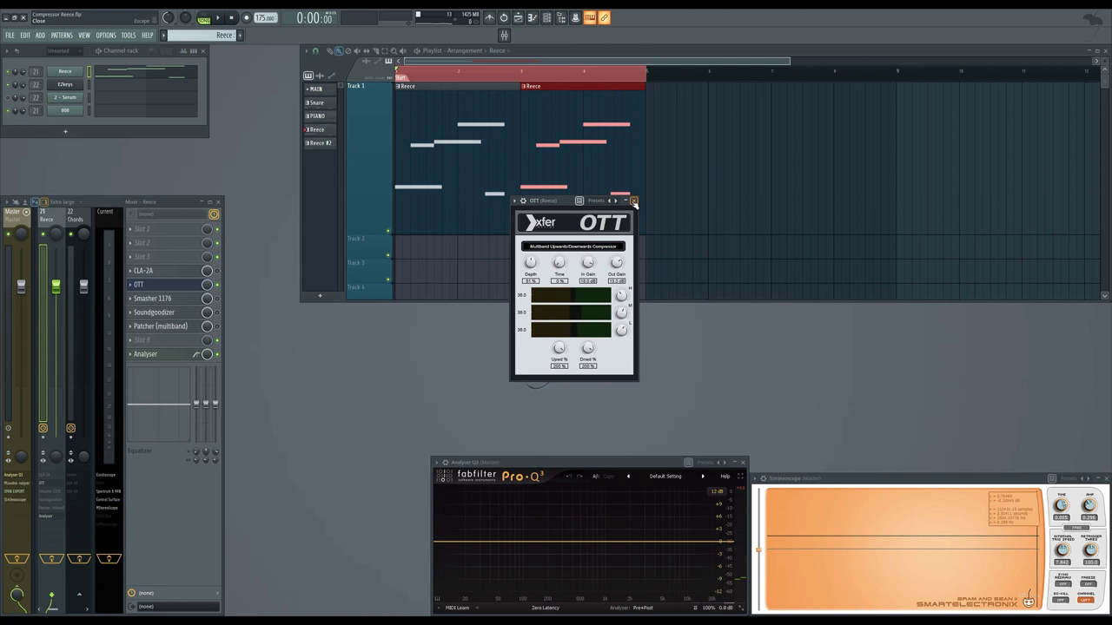
{"action": "left_click", "coordinate": [634, 201]}
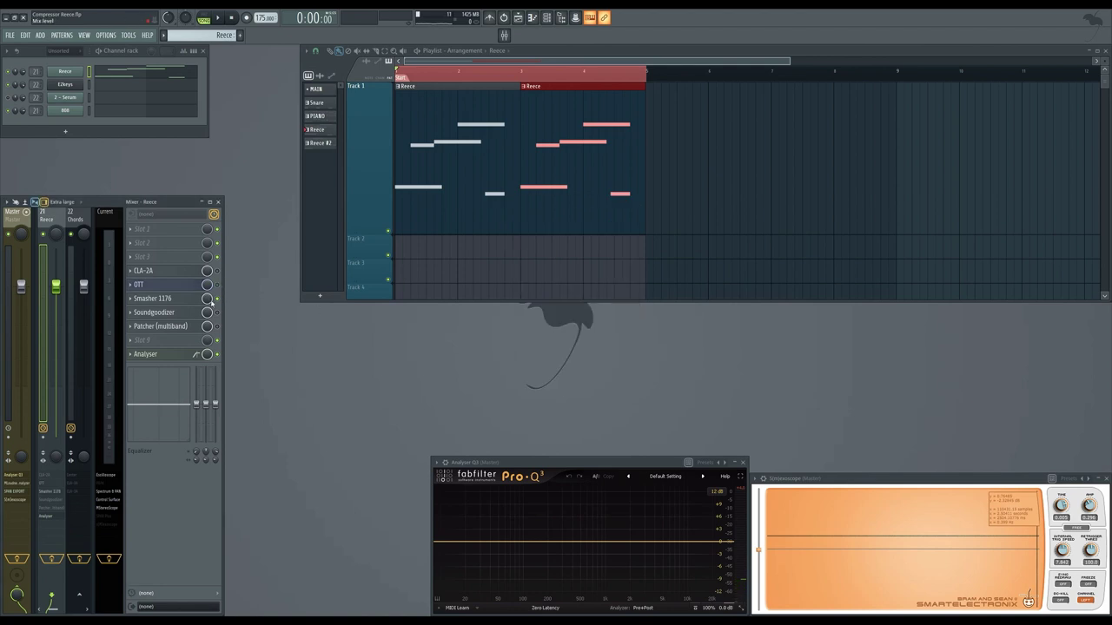
Open Smasher 1176 on the Reece track and, during playback, set its mix to 87 % and output gain to about 18 dB
{"action": "left_click", "coordinate": [176, 299]}
{"action": "left_click_drag", "start_coordinate": [406, 191], "coordinate": [505, 234]}
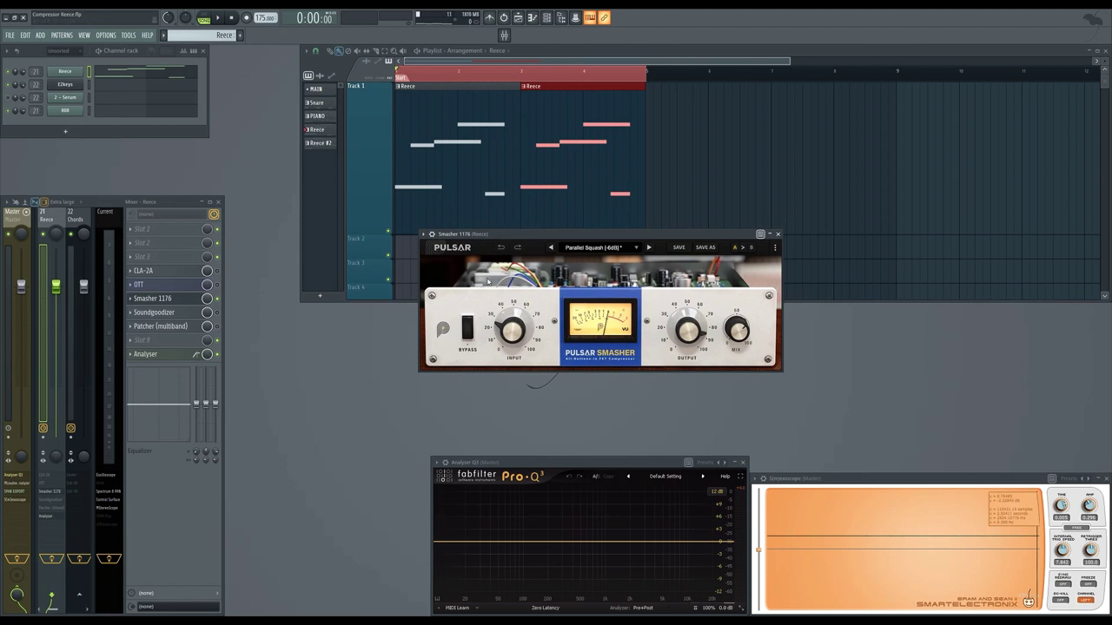
{"action": "key", "text": "space"}
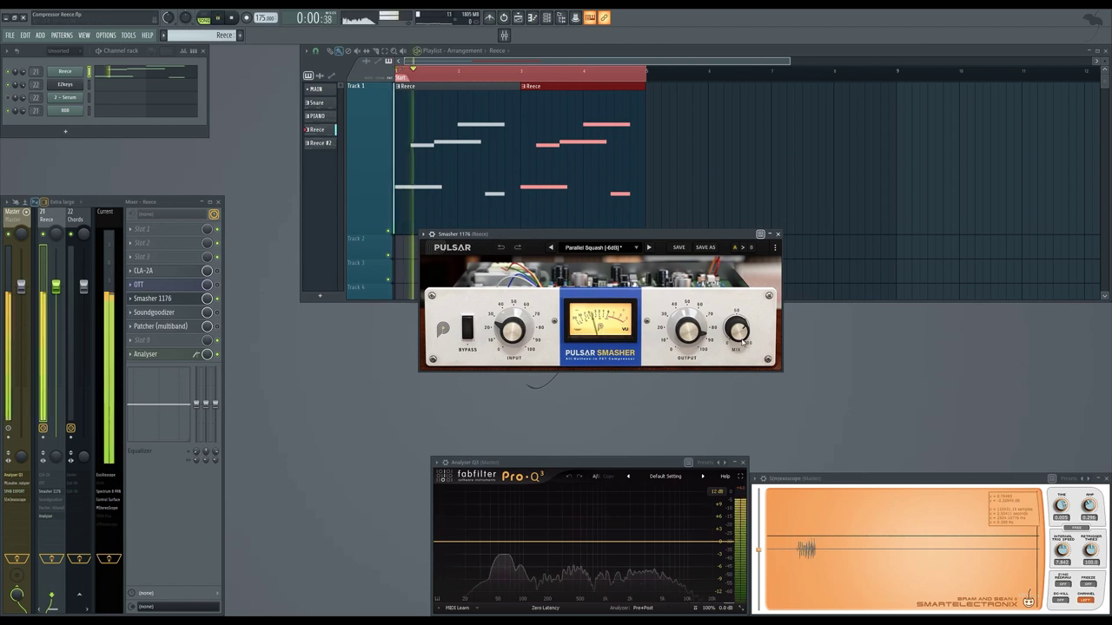
{"action": "mouse_move", "coordinate": [684, 330]}
{"action": "left_click_drag", "start_coordinate": [683, 330], "coordinate": [745, 322]}
{"action": "scroll", "coordinate": [738, 329], "scroll_direction": "up", "scroll_amount": 3}
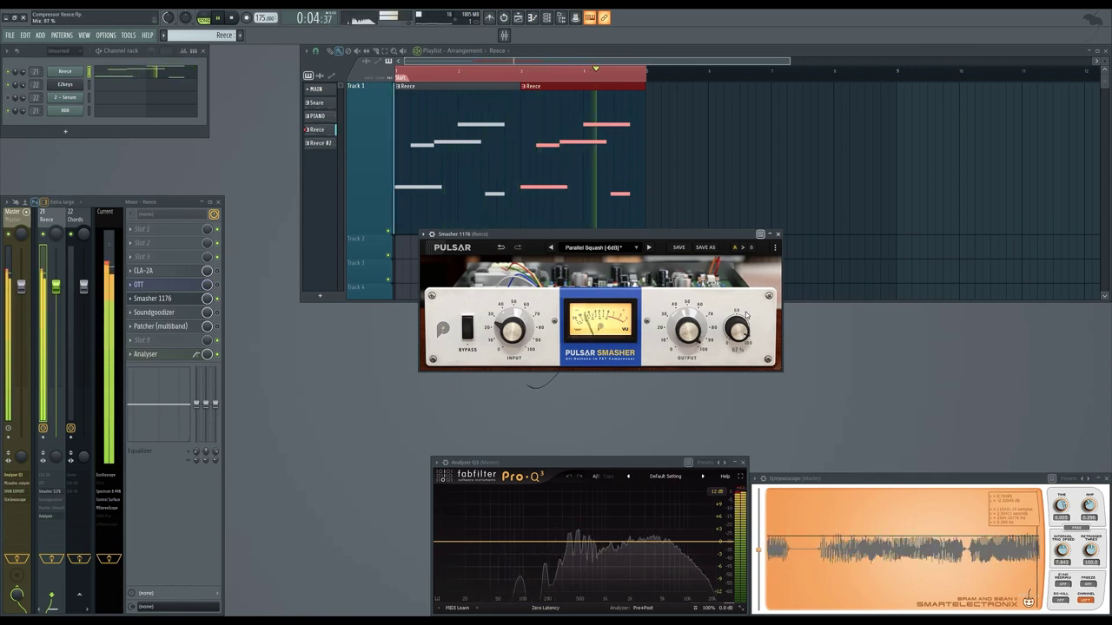
{"action": "scroll", "coordinate": [688, 325], "scroll_direction": "up", "scroll_amount": 6}
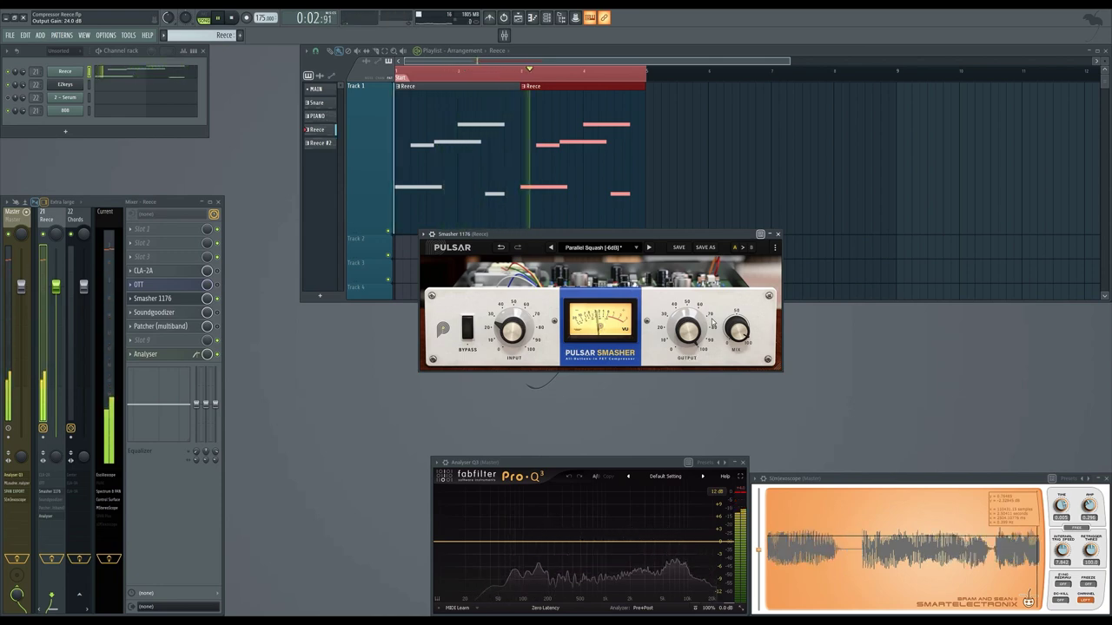
{"action": "left_click_drag", "start_coordinate": [689, 331], "coordinate": [688, 345]}
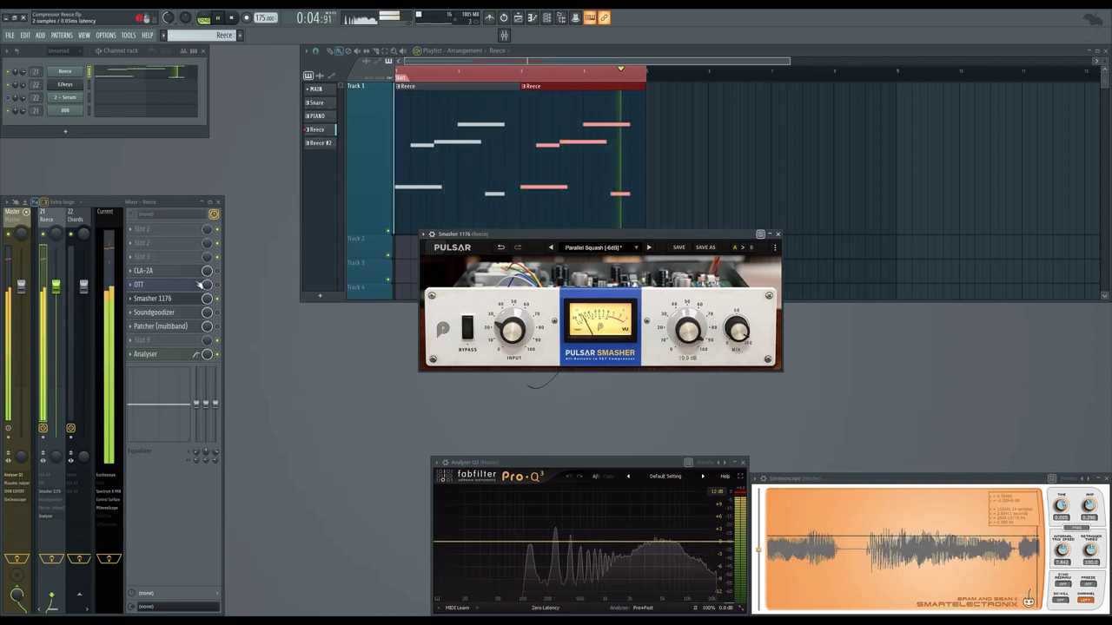
Toggle Smasher 1176's bypass to compare the Reece loop before and after, and close its window
{"action": "left_click", "coordinate": [218, 299]}
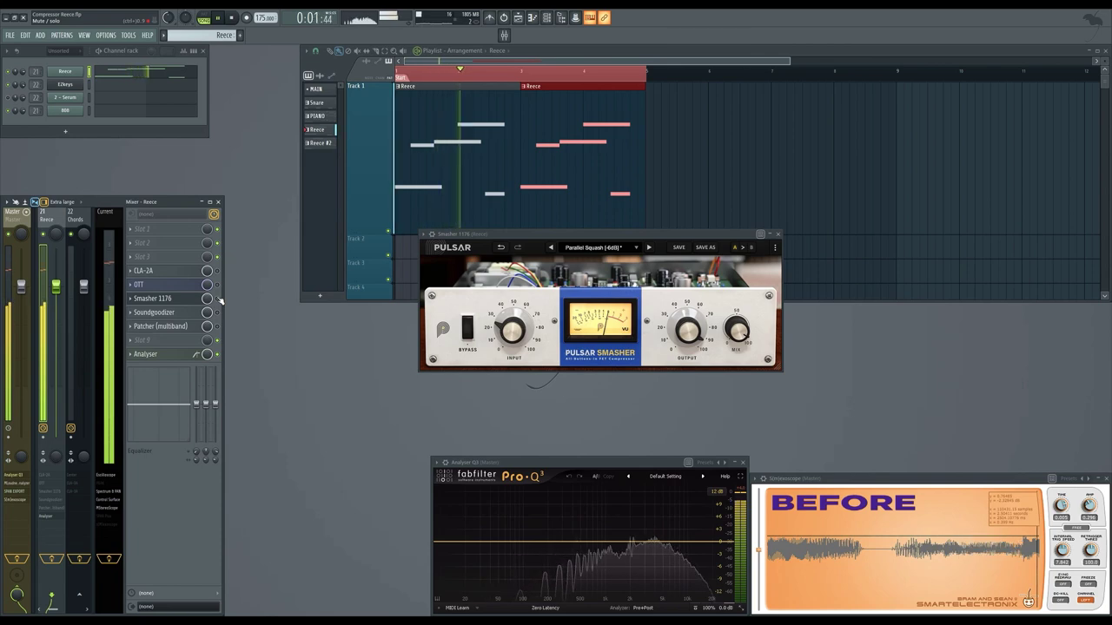
{"action": "left_click", "coordinate": [218, 299]}
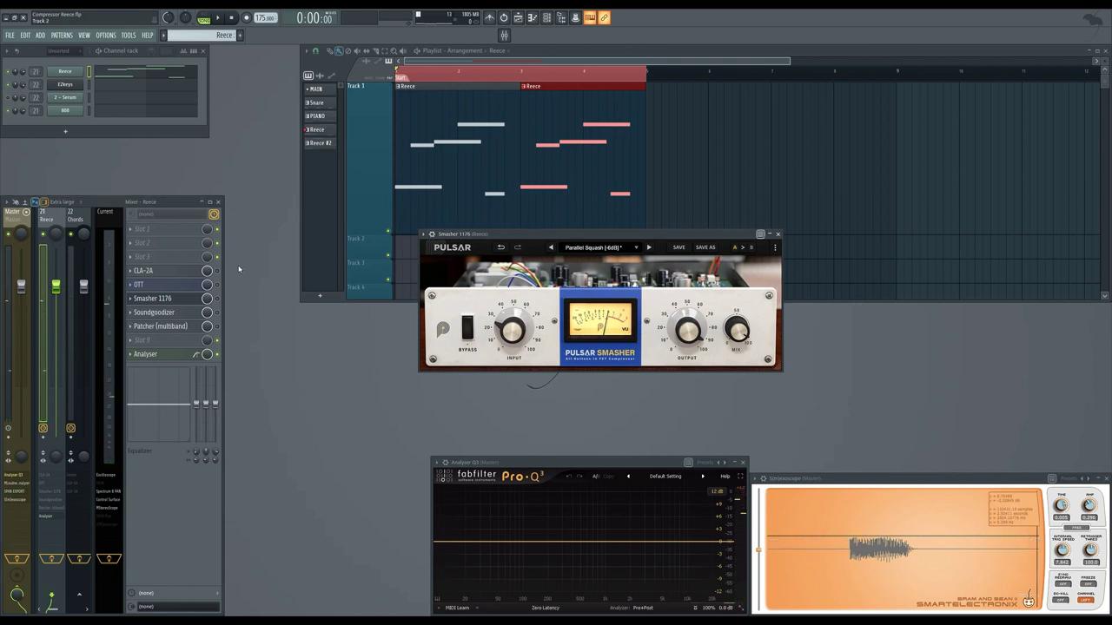
{"action": "left_click", "coordinate": [156, 298]}
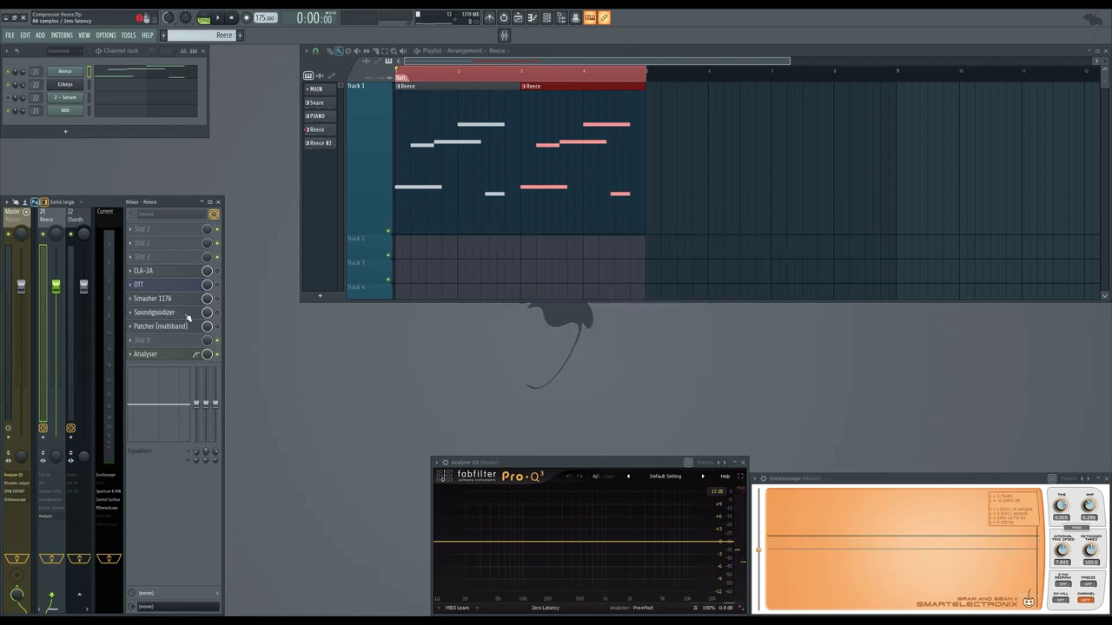
Open Soundgoodizer on the Reece track, raise its amount to maximum during playback, then stop and close its window
{"action": "left_click", "coordinate": [184, 314]}
{"action": "left_click_drag", "start_coordinate": [667, 81], "coordinate": [619, 364]}
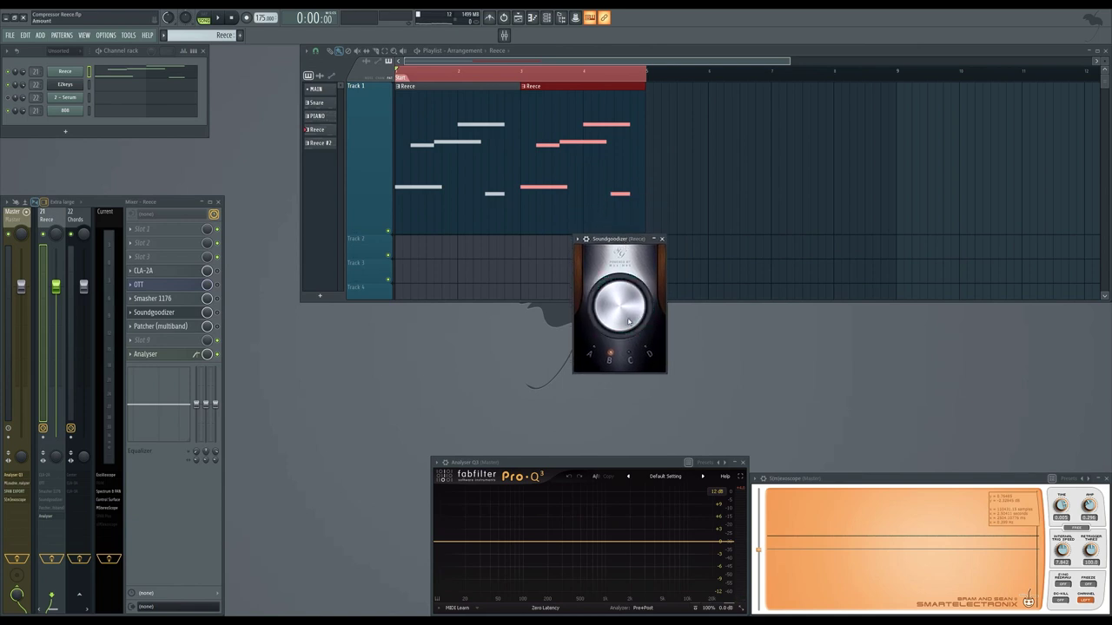
{"action": "key", "text": "space"}
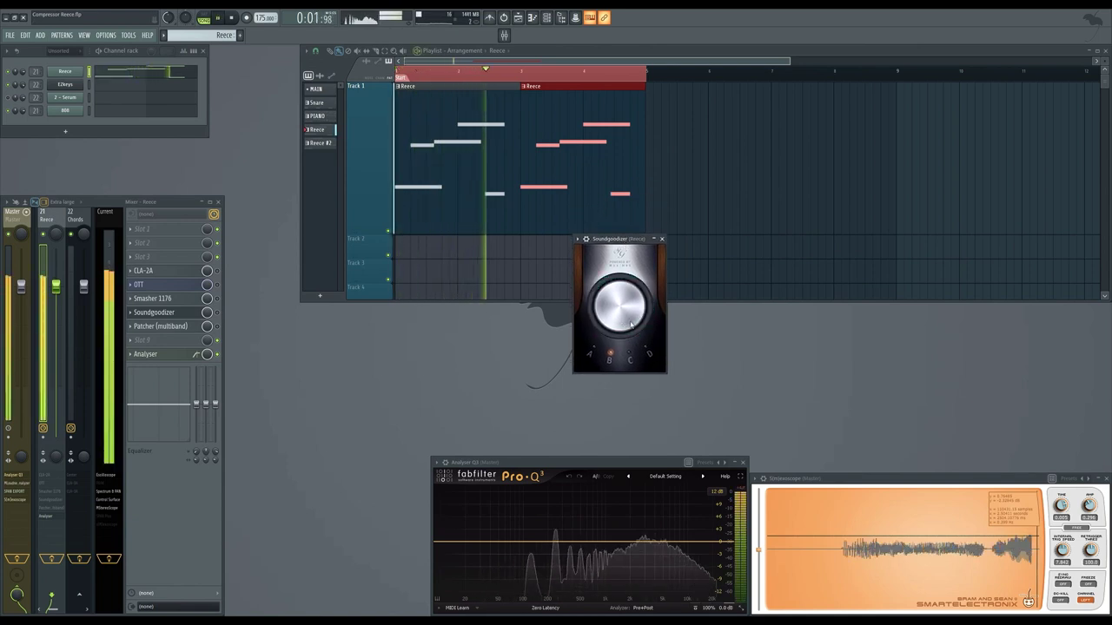
{"action": "left_click_drag", "start_coordinate": [632, 324], "coordinate": [632, 234]}
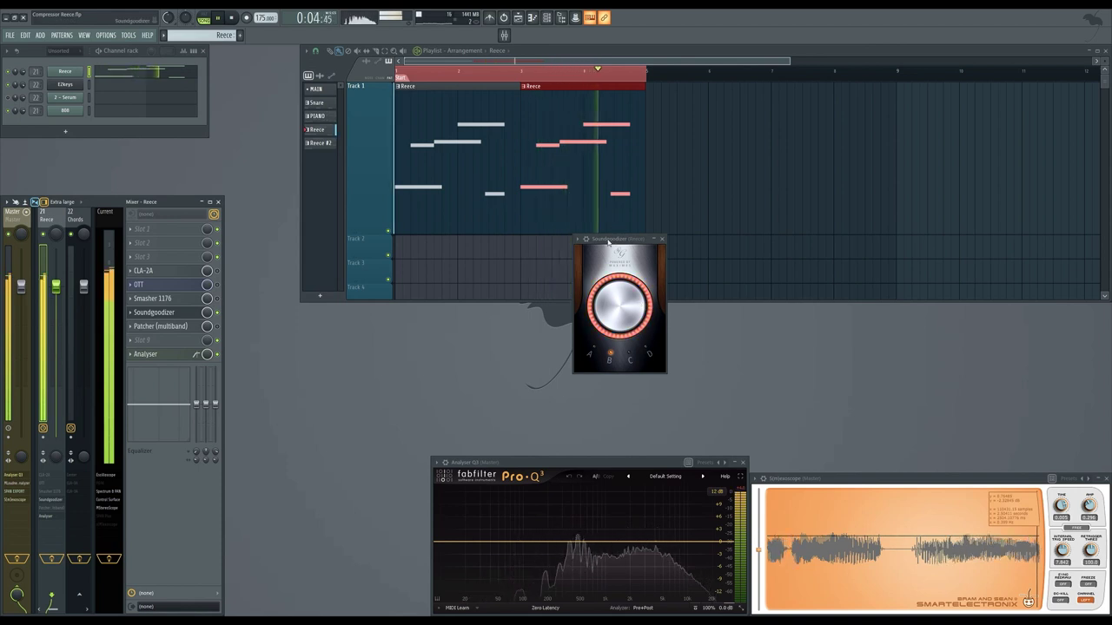
{"action": "key", "text": "space"}
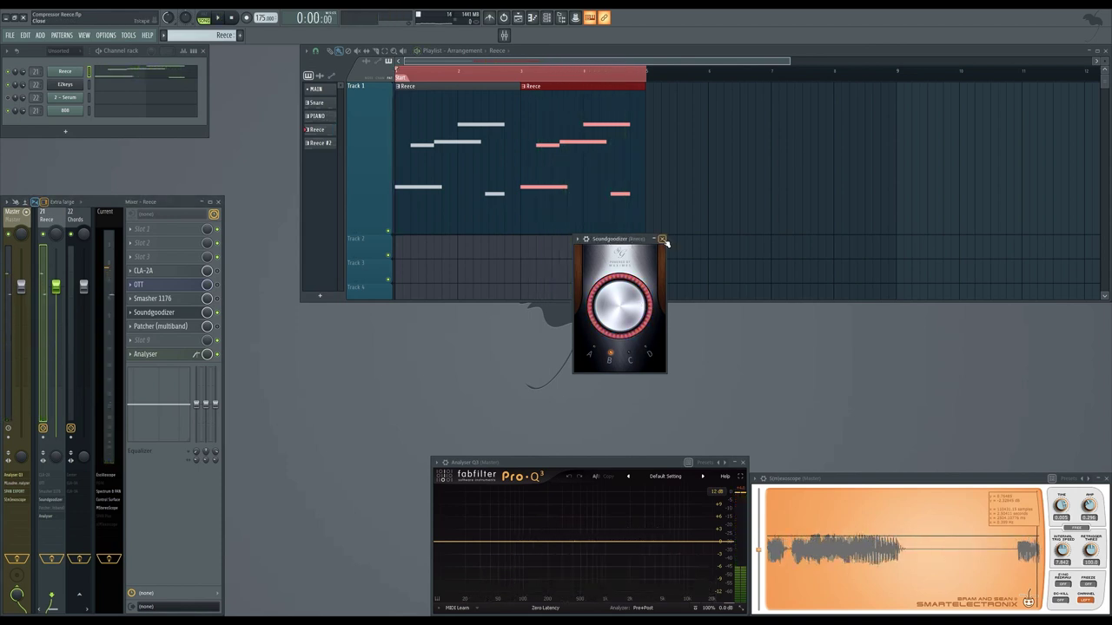
{"action": "left_click", "coordinate": [662, 239]}
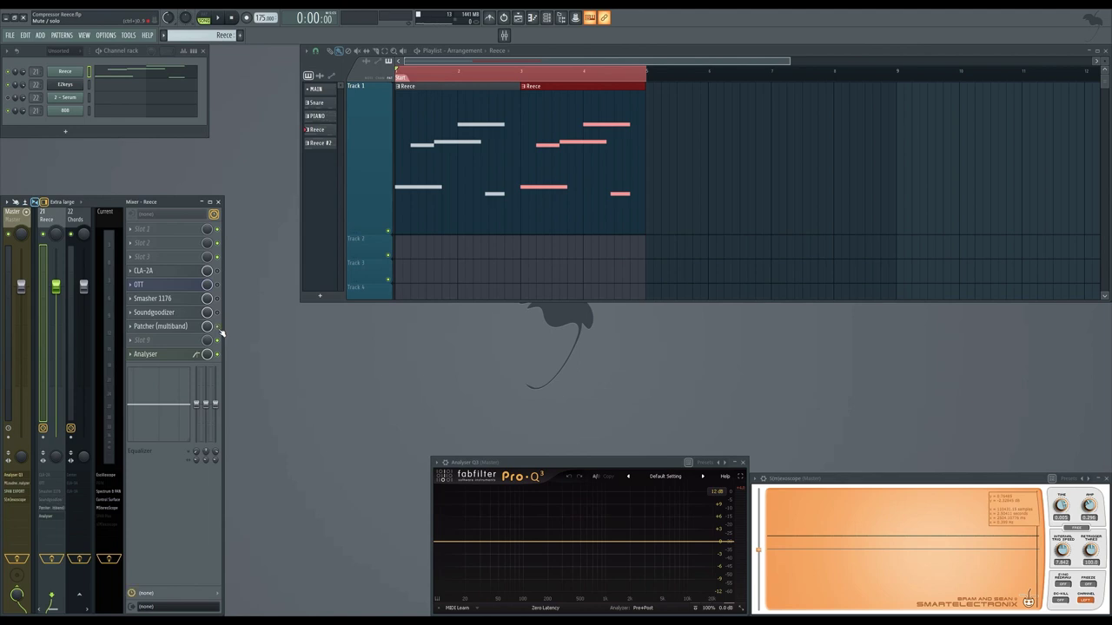
Open the multiband Patcher on the Reece track, compare the loop before and after its compression, and stop playback
{"action": "left_click", "coordinate": [174, 325]}
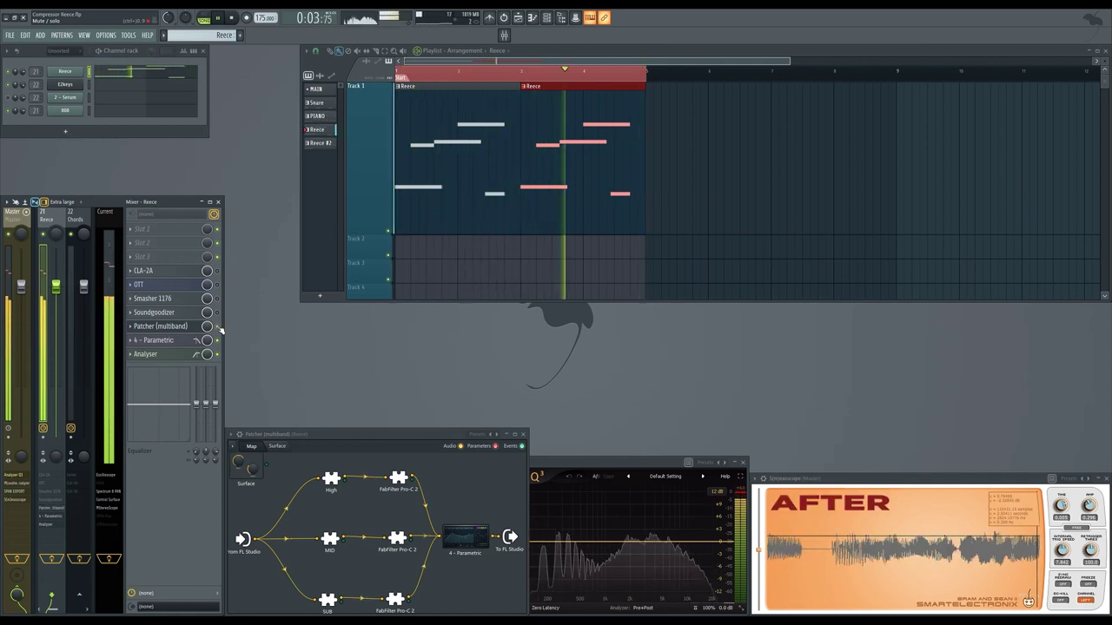
{"action": "key", "text": "space"}
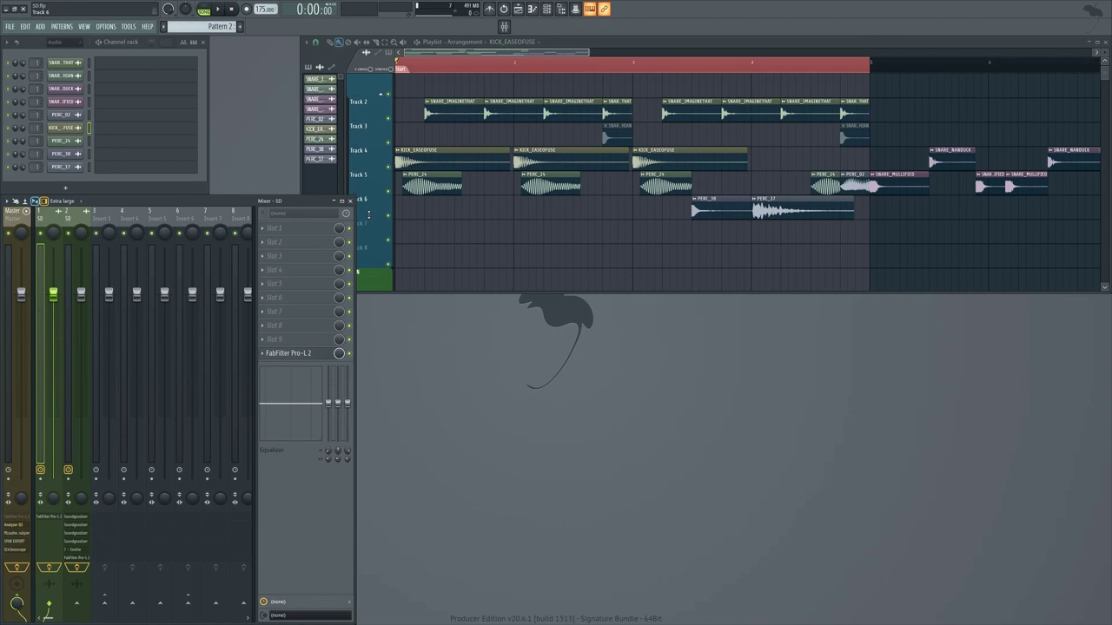
Play the uncompressed drum loop from the start, check FabFilter Pro-L 2 on the first mixer insert, close its window and stop playback
{"action": "left_click", "coordinate": [400, 66]}
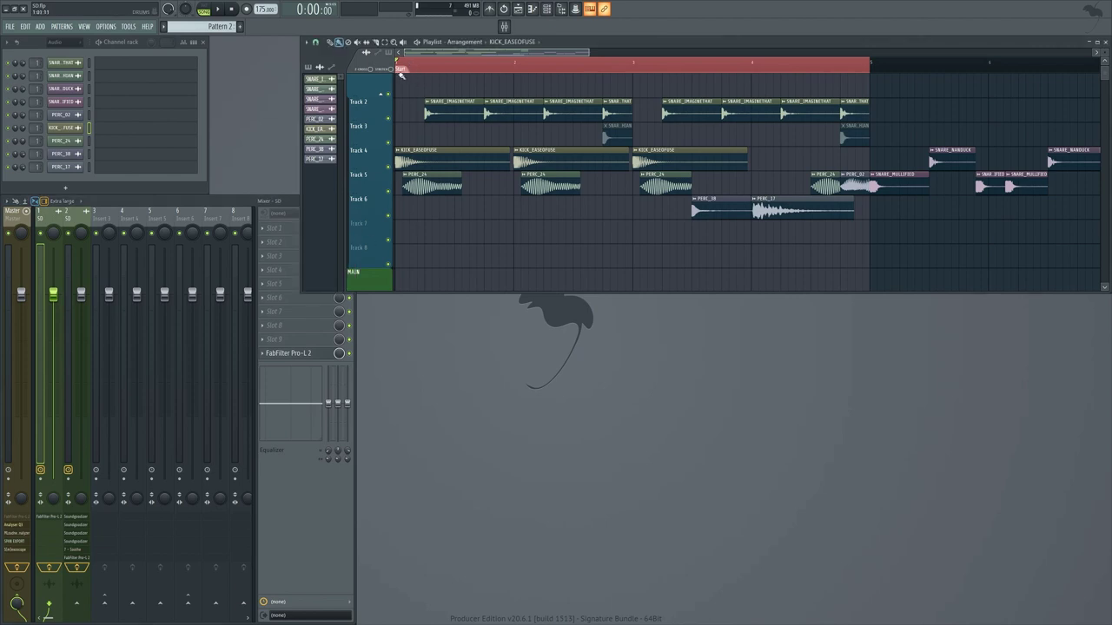
{"action": "key", "text": "space"}
{"action": "left_click", "coordinate": [163, 201]}
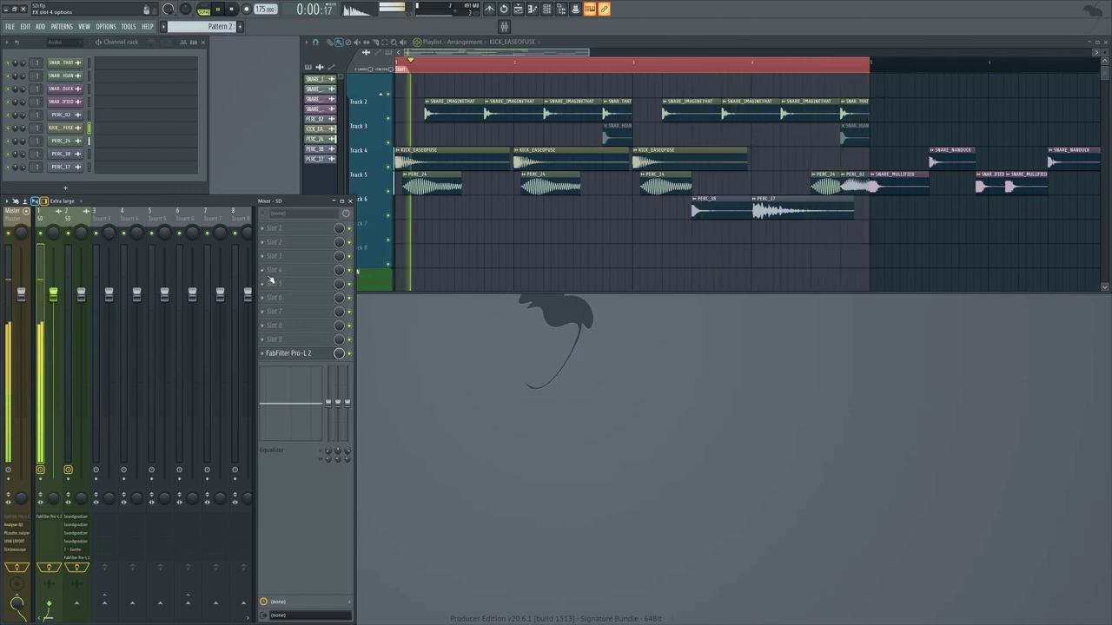
{"action": "left_click", "coordinate": [288, 353]}
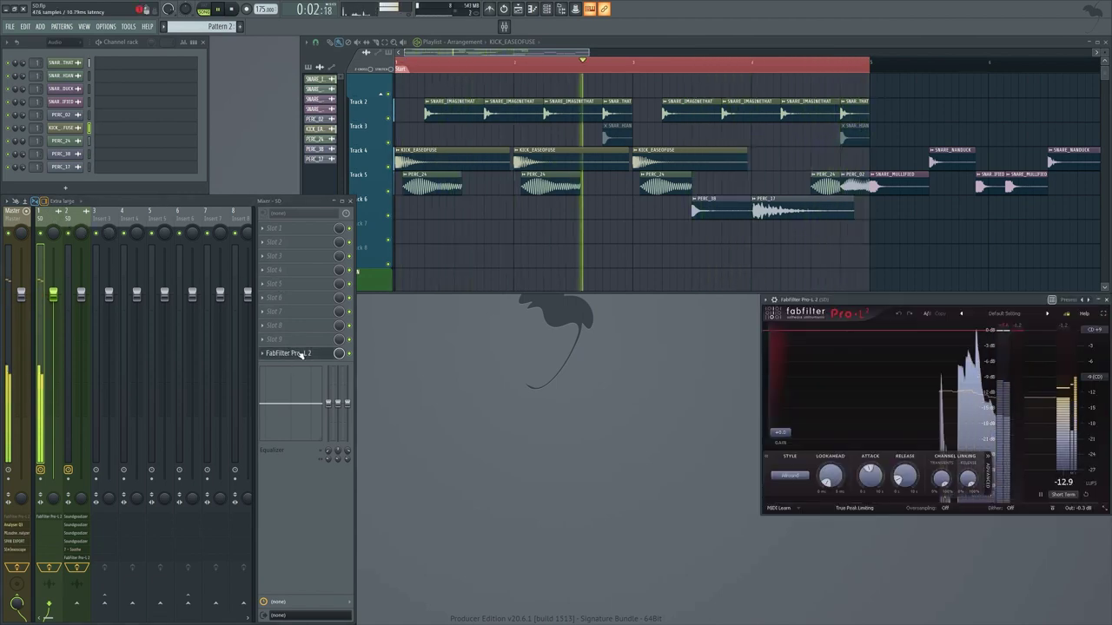
{"action": "left_click", "coordinate": [300, 353]}
{"action": "key", "text": "space"}
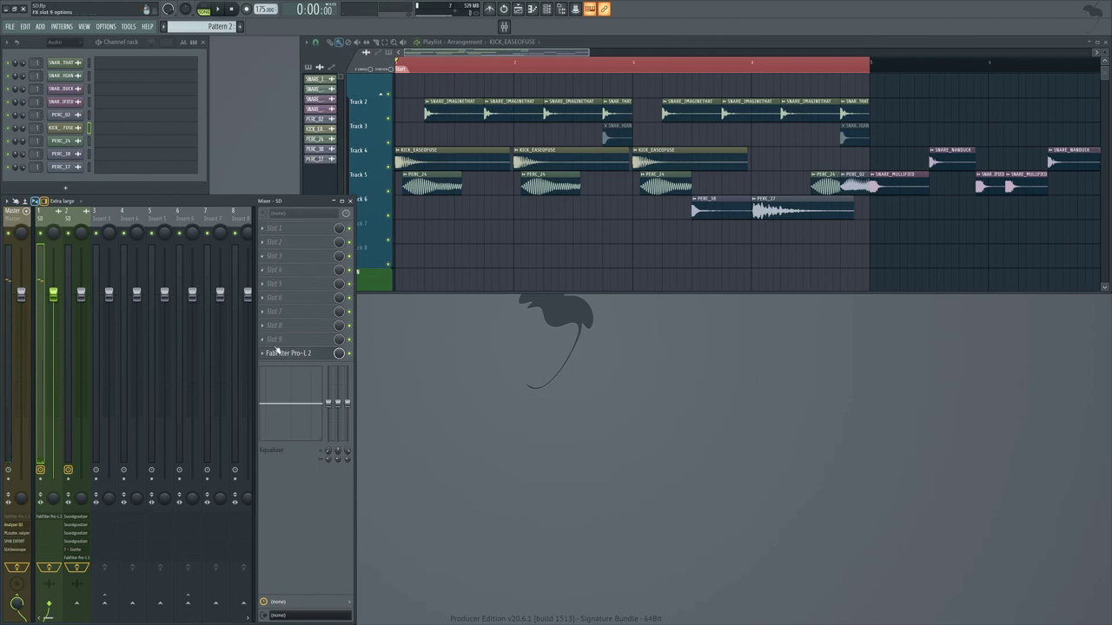
Load OTT in the first effect slot of the first mixer insert and place its window below the playlist
{"action": "left_click", "coordinate": [290, 231]}
{"action": "left_click", "coordinate": [1092, 391]}
{"action": "left_click_drag", "start_coordinate": [553, 240], "coordinate": [586, 226]}
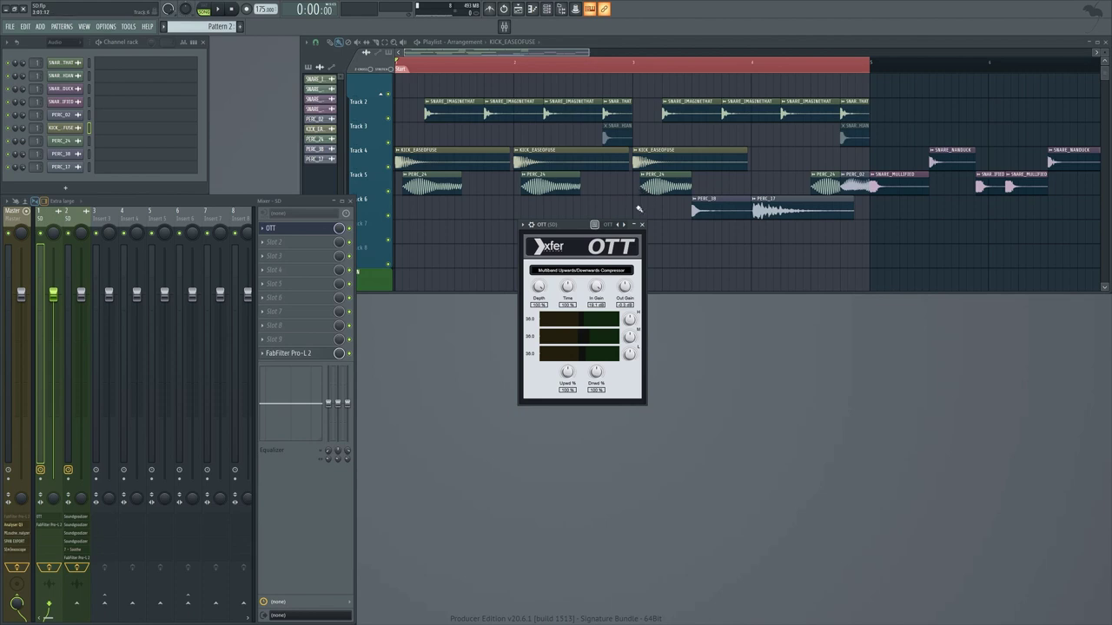
{"action": "left_click_drag", "start_coordinate": [581, 225], "coordinate": [579, 217]}
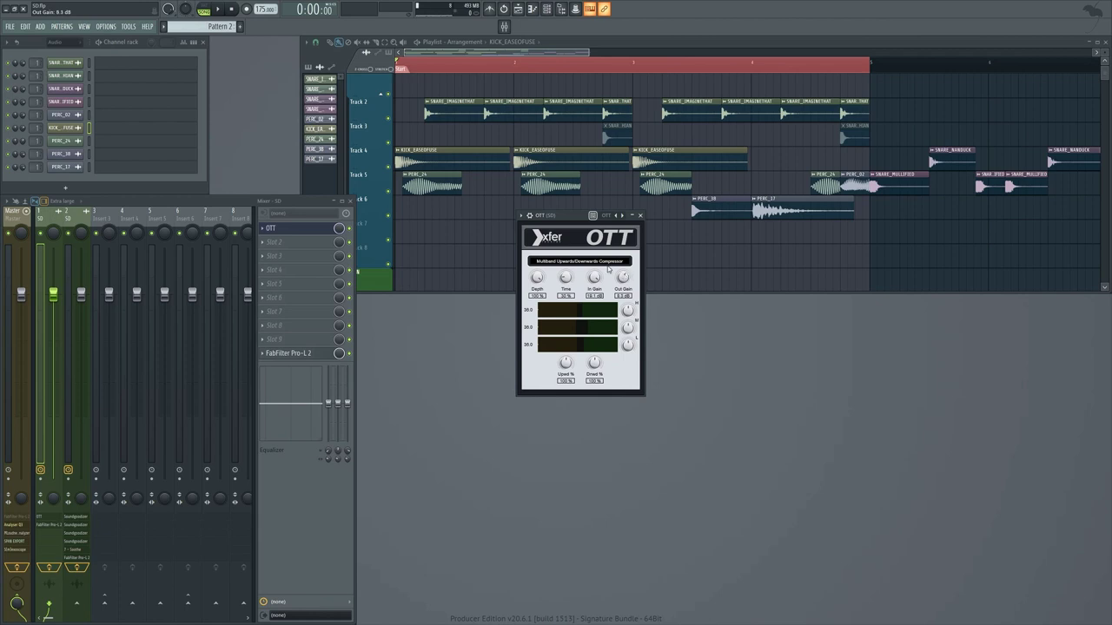
{"action": "left_click_drag", "start_coordinate": [565, 222], "coordinate": [566, 305]}
During playback, set OTT's time to 0 % and output gain to about 11.2 dB, bypass it to compare, and stop
{"action": "key", "text": "space"}
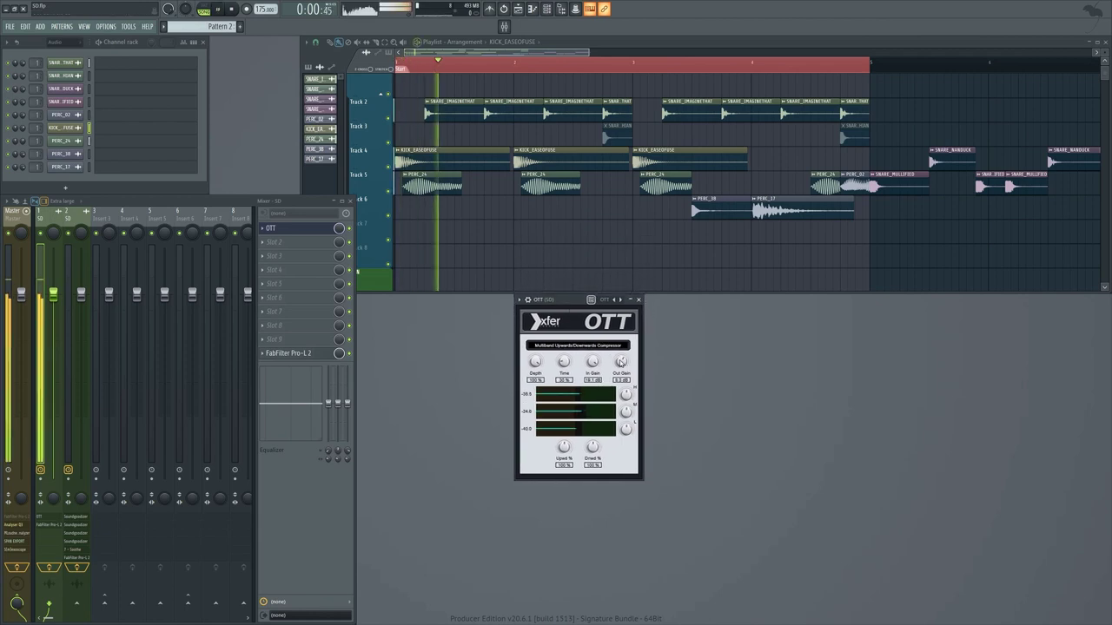
{"action": "left_click_drag", "start_coordinate": [562, 361], "coordinate": [588, 581]}
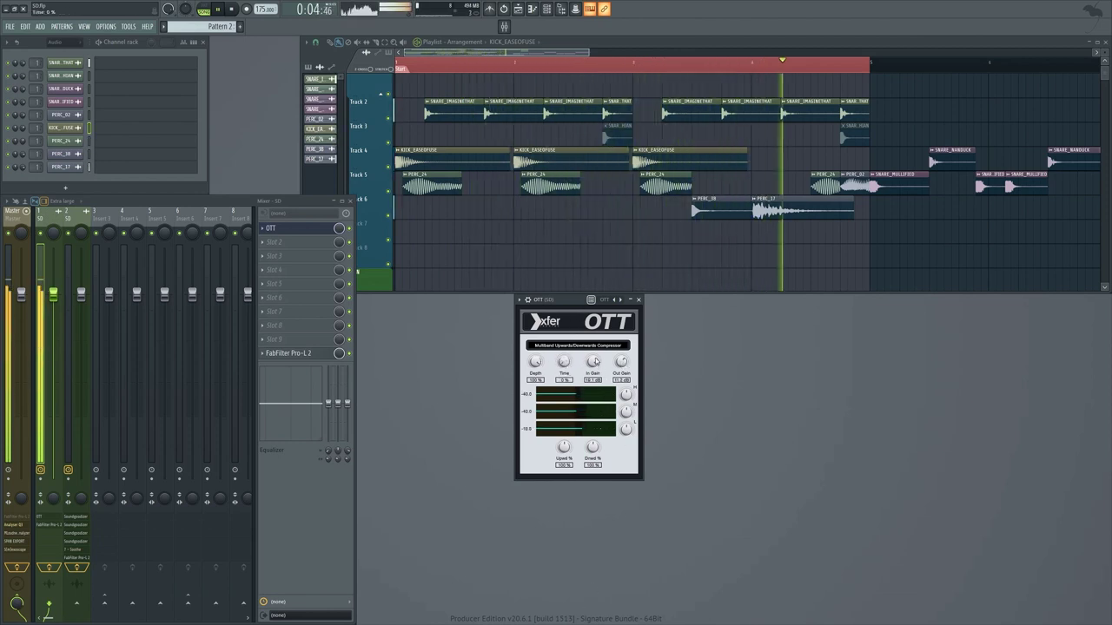
{"action": "left_click_drag", "start_coordinate": [622, 369], "coordinate": [622, 368]}
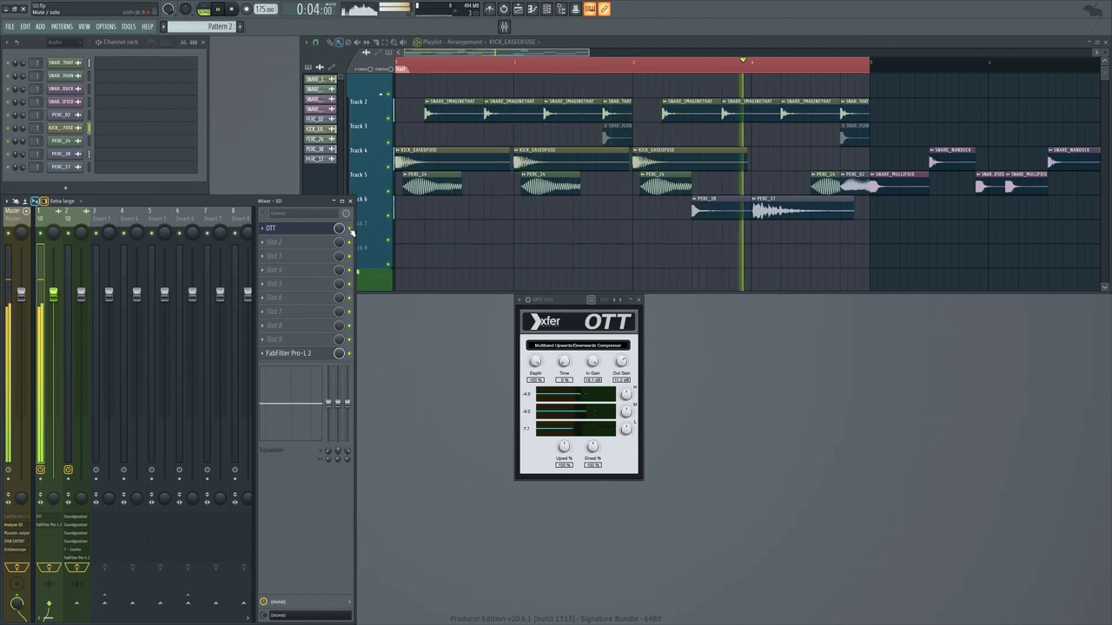
{"action": "key", "text": "space"}
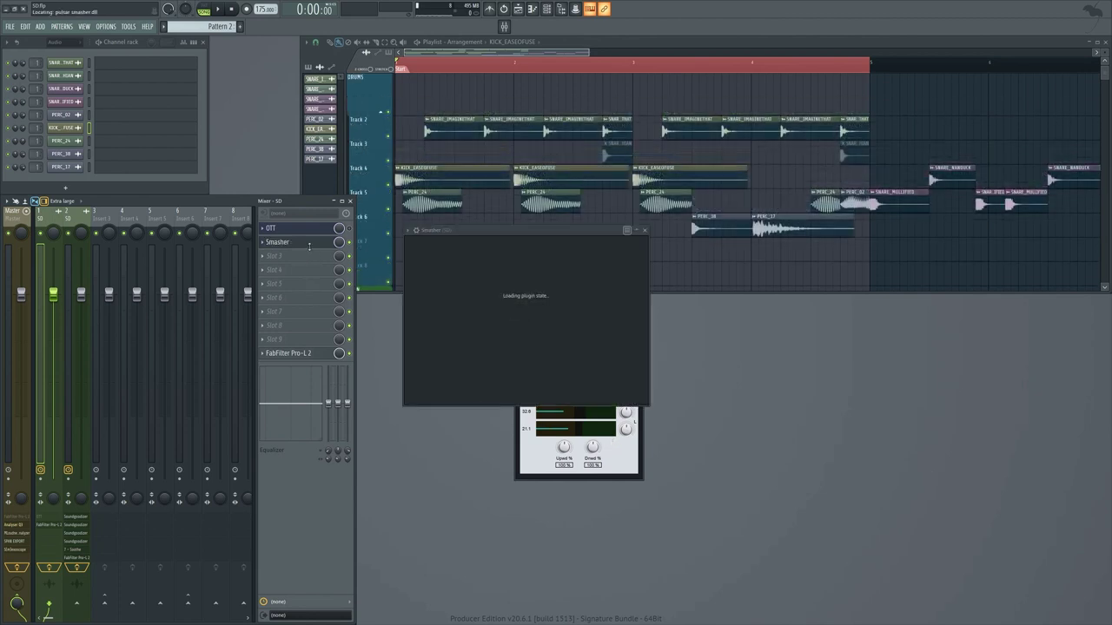
Load Smasher 1176 in the second effect slot, close OTT's window and raise Smasher's mix
{"action": "left_click", "coordinate": [622, 454]}
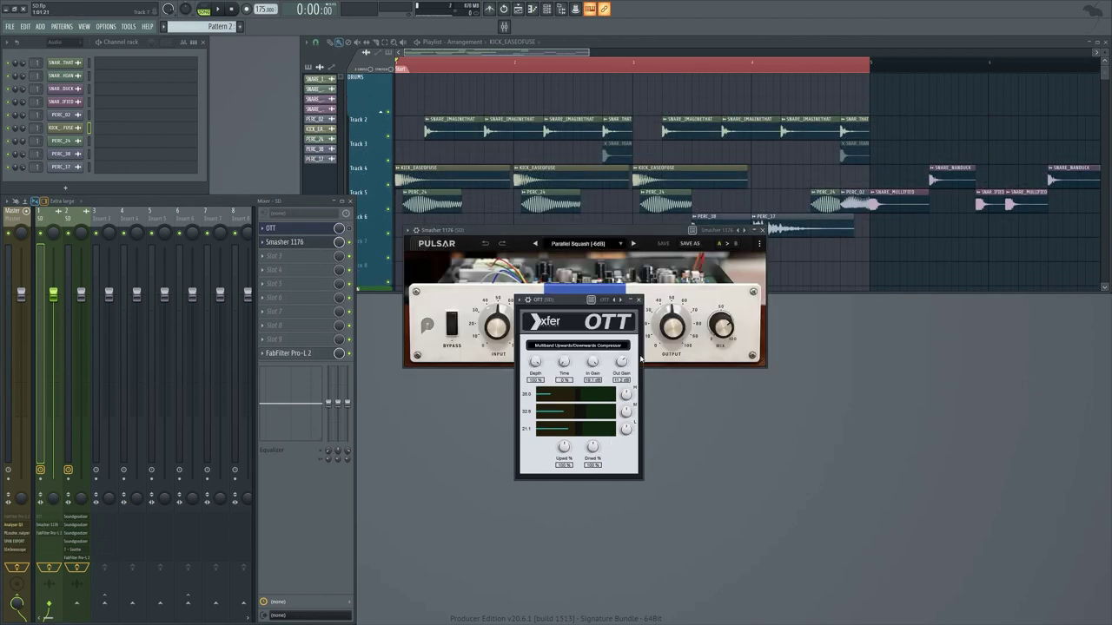
{"action": "left_click", "coordinate": [639, 300]}
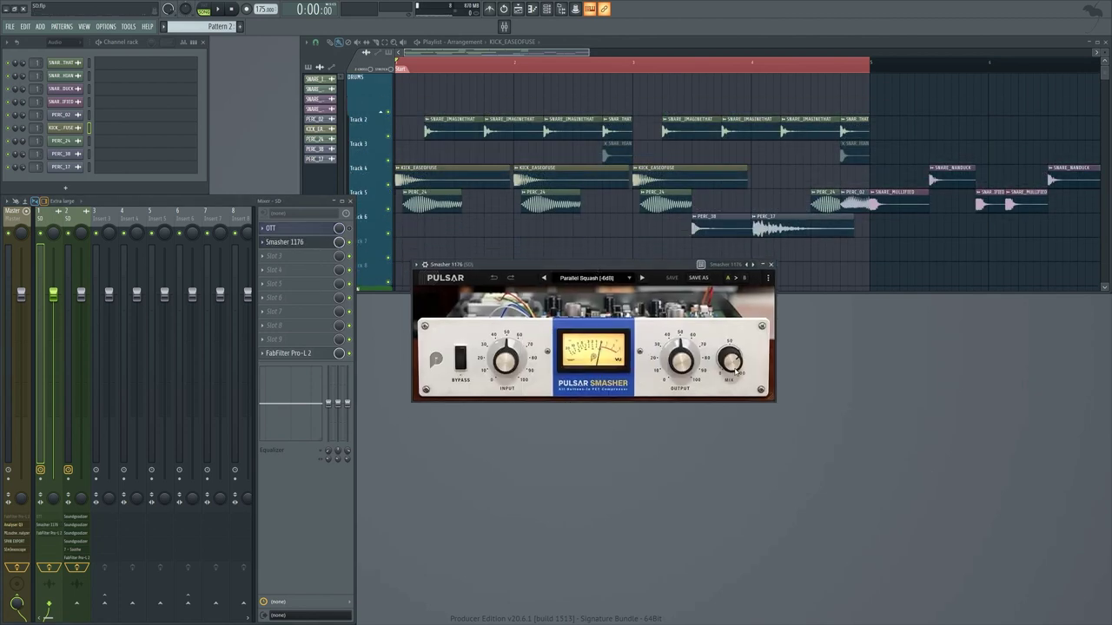
{"action": "left_click_drag", "start_coordinate": [735, 372], "coordinate": [712, 302]}
Play the drum loop, raise Smasher 1176's output gain to about 18 dB, close its window and stop playback
{"action": "key", "text": "space"}
{"action": "left_click_drag", "start_coordinate": [692, 335], "coordinate": [692, 307]}
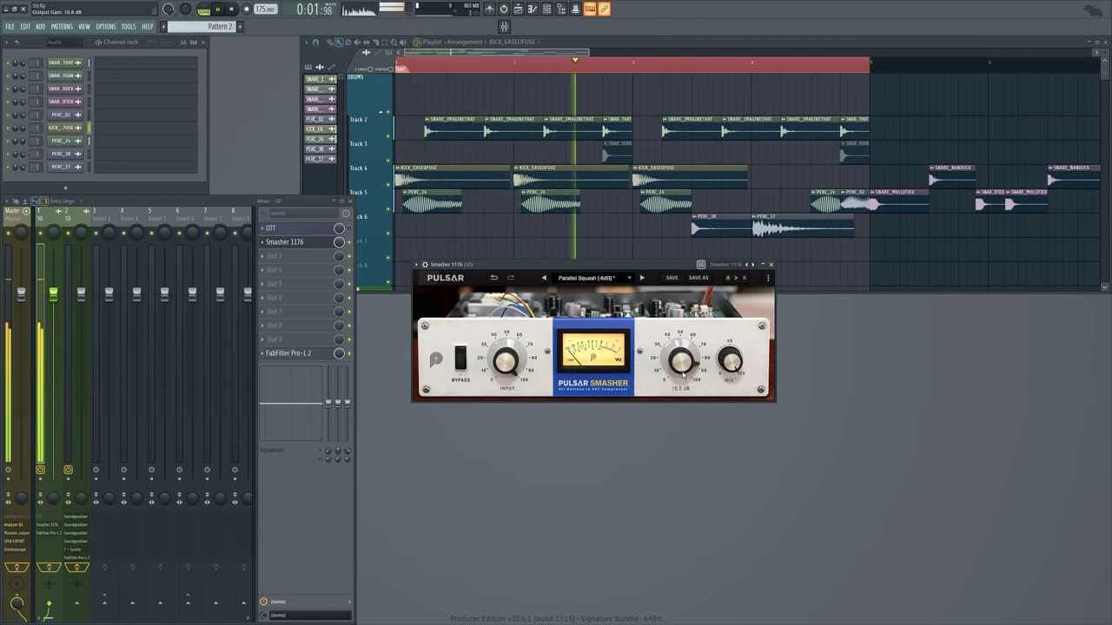
{"action": "scroll", "coordinate": [685, 357], "scroll_direction": "down", "scroll_amount": 2}
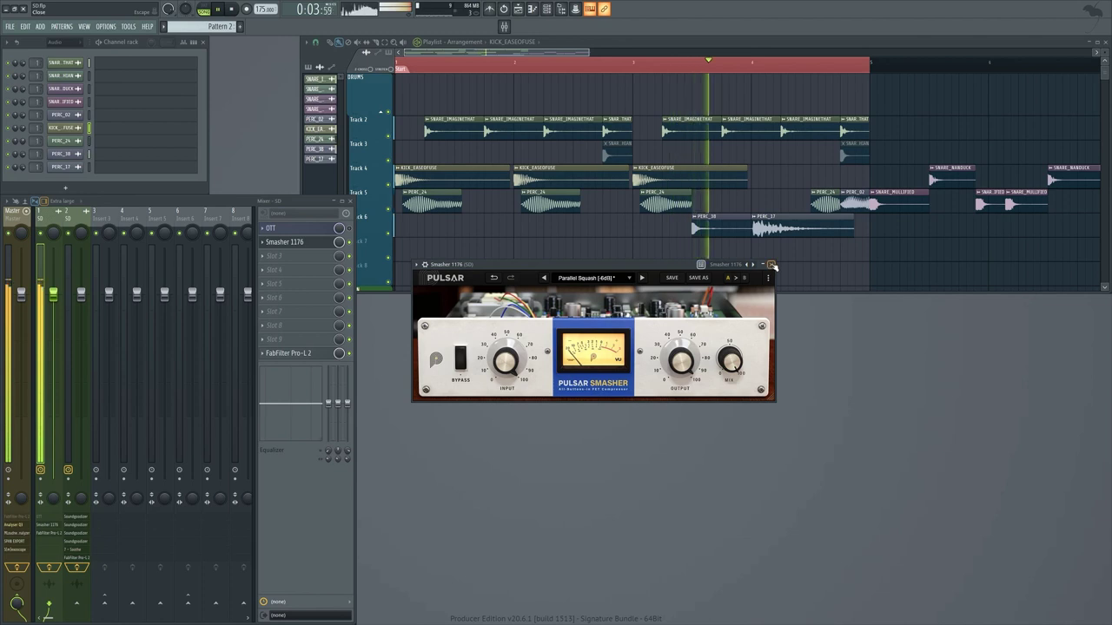
{"action": "left_click", "coordinate": [772, 266]}
{"action": "key", "text": "space"}
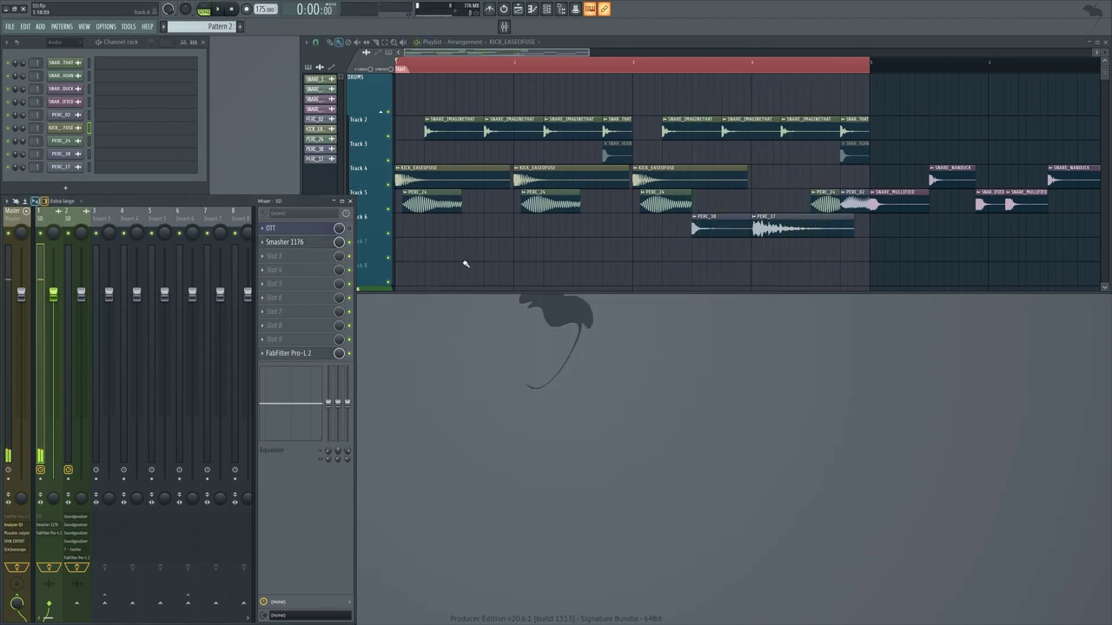
Check the first Soundgoodizer on the second mixer insert, and set the playlist selection to bars 5 through 6
{"action": "scroll", "coordinate": [464, 264], "scroll_direction": "down", "scroll_amount": 3}
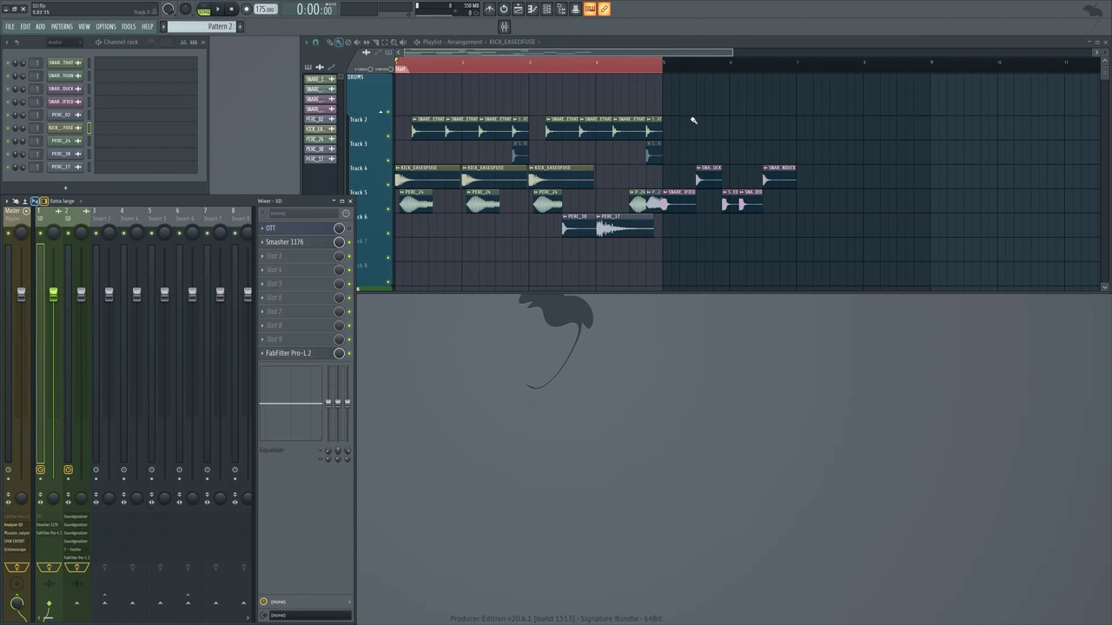
{"action": "left_click", "coordinate": [76, 219]}
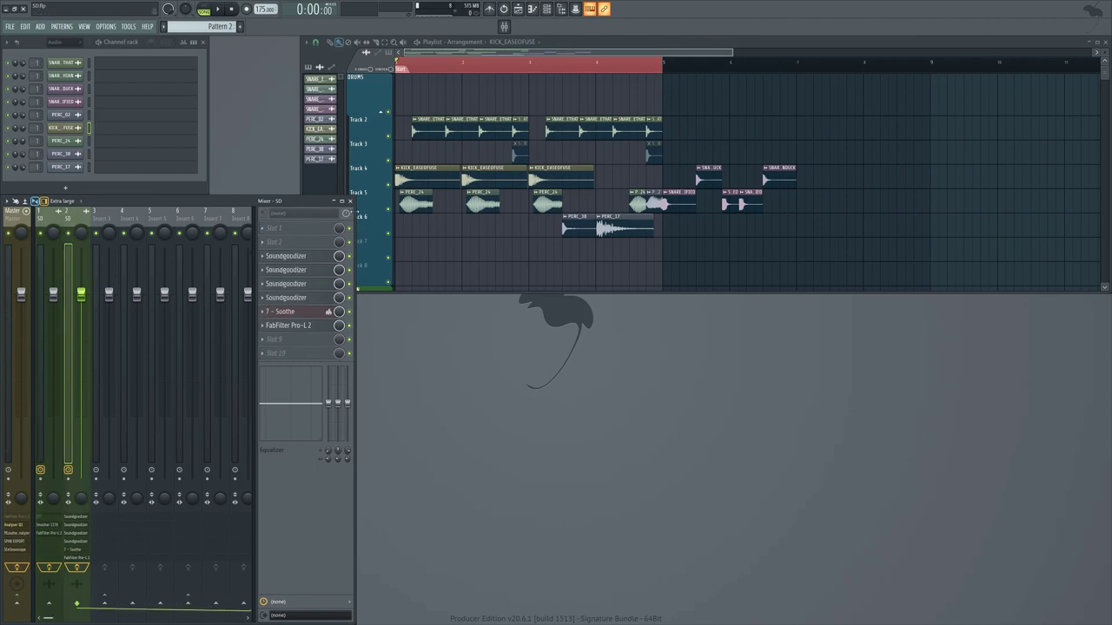
{"action": "left_click", "coordinate": [297, 258]}
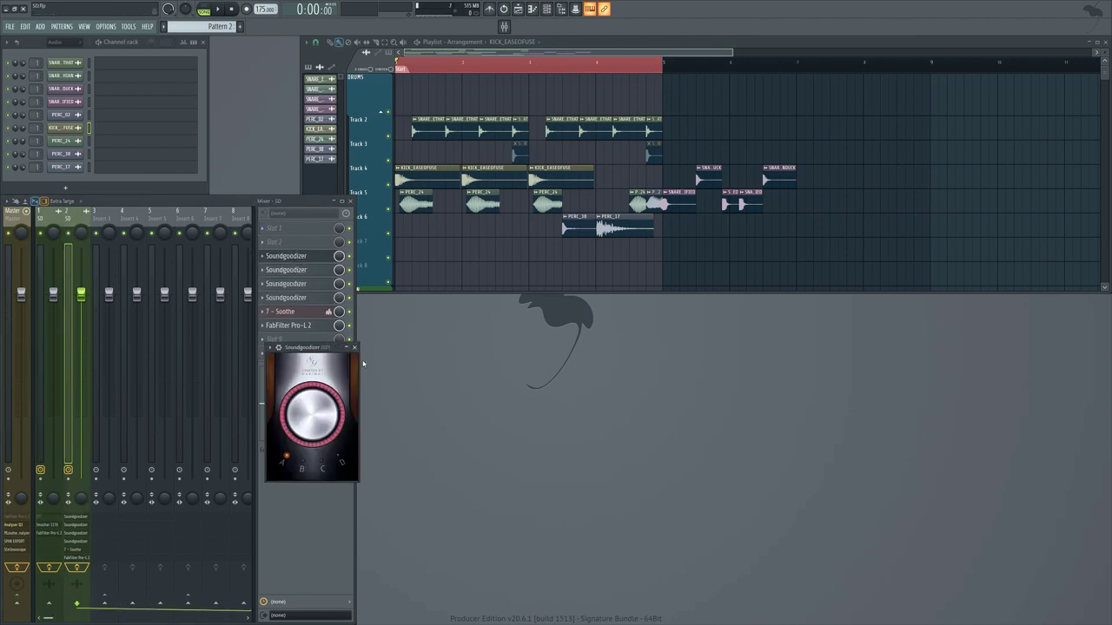
{"action": "left_click", "coordinate": [355, 348]}
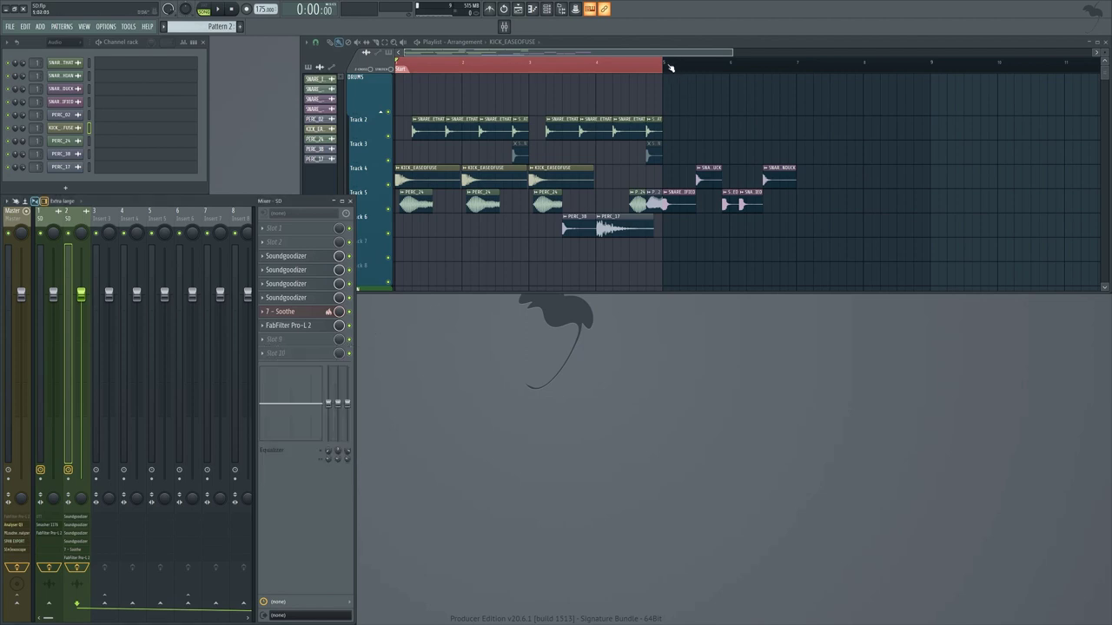
{"action": "left_click_drag", "start_coordinate": [670, 67], "coordinate": [779, 90]}
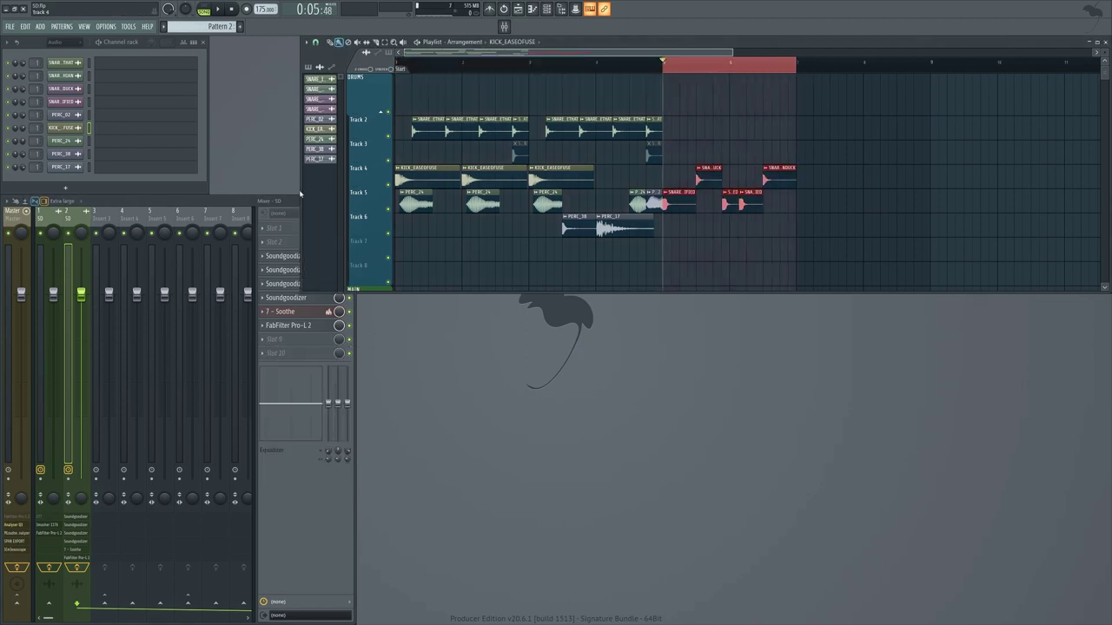
Inspect the amount and mode settings of the stacked Soundgoodizer instances on the second mixer insert, and close their windows
{"action": "left_click", "coordinate": [236, 205]}
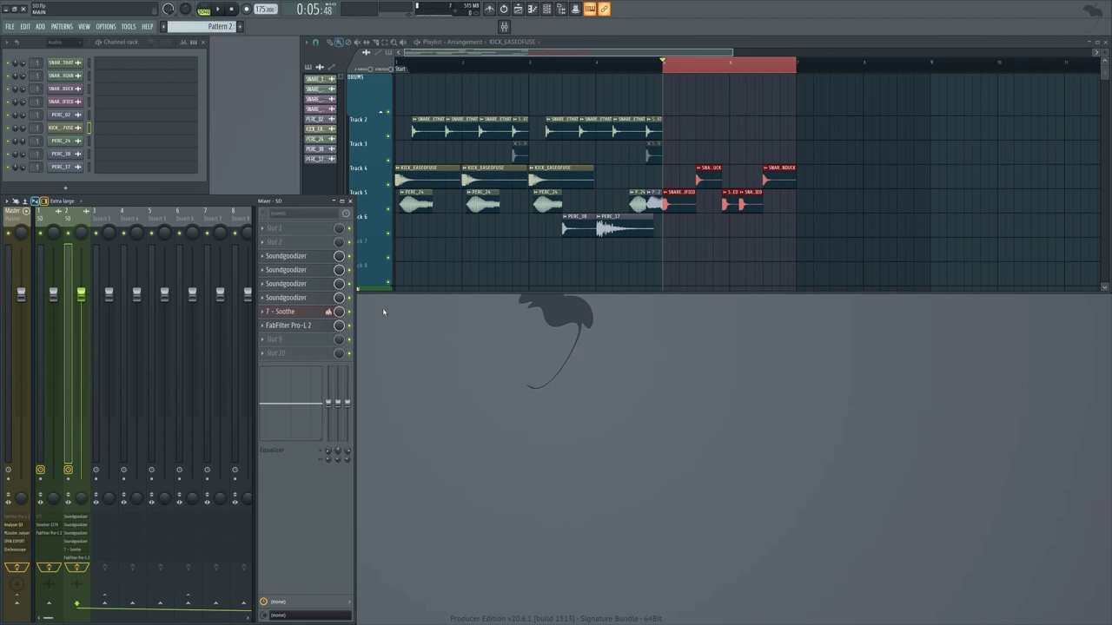
{"action": "left_click", "coordinate": [317, 257]}
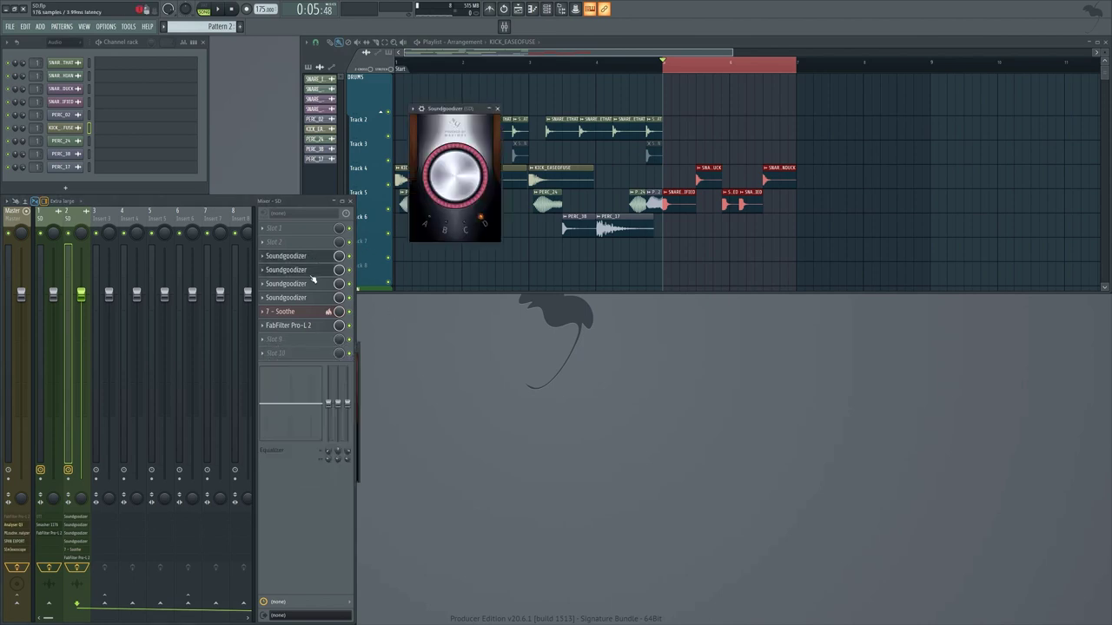
{"action": "left_click", "coordinate": [313, 285]}
{"action": "left_click", "coordinate": [305, 298]}
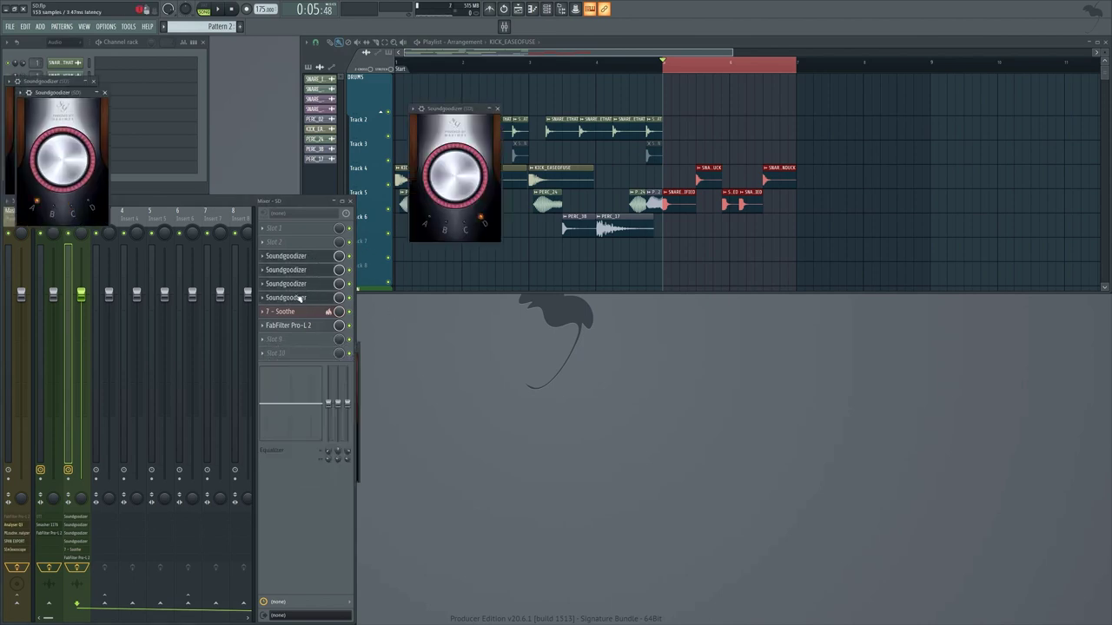
{"action": "left_click", "coordinate": [106, 94]}
{"action": "left_click", "coordinate": [95, 82]}
{"action": "left_click", "coordinate": [497, 110]}
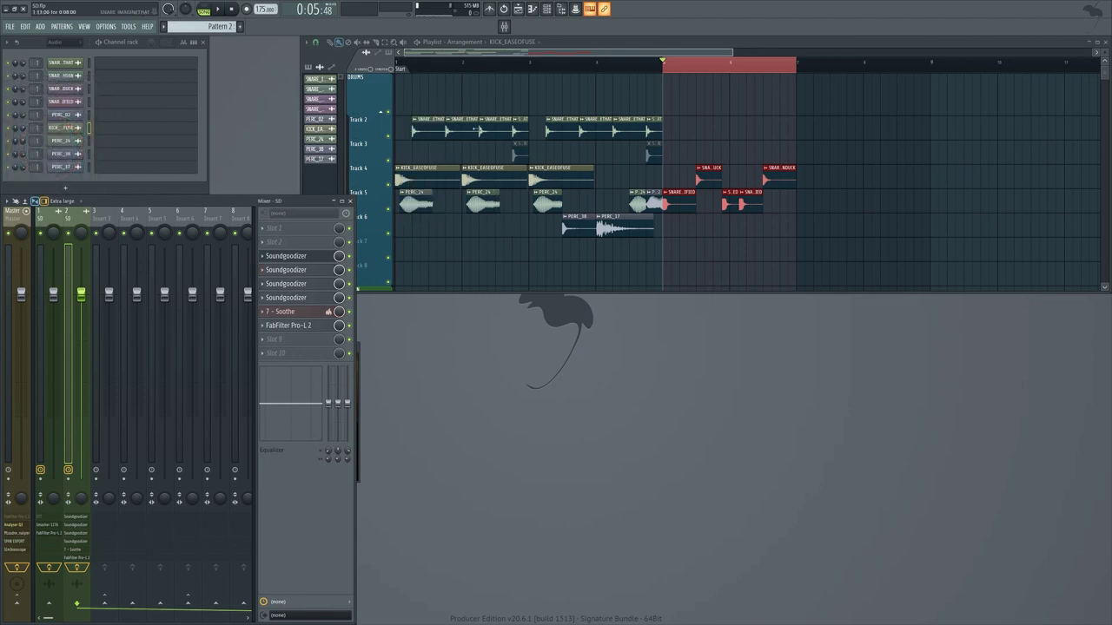
Inspect the Soothe and FabFilter Pro-L 2 settings following the Soundgoodizers, and close their windows
{"action": "left_click", "coordinate": [323, 258]}
{"action": "left_click", "coordinate": [287, 311]}
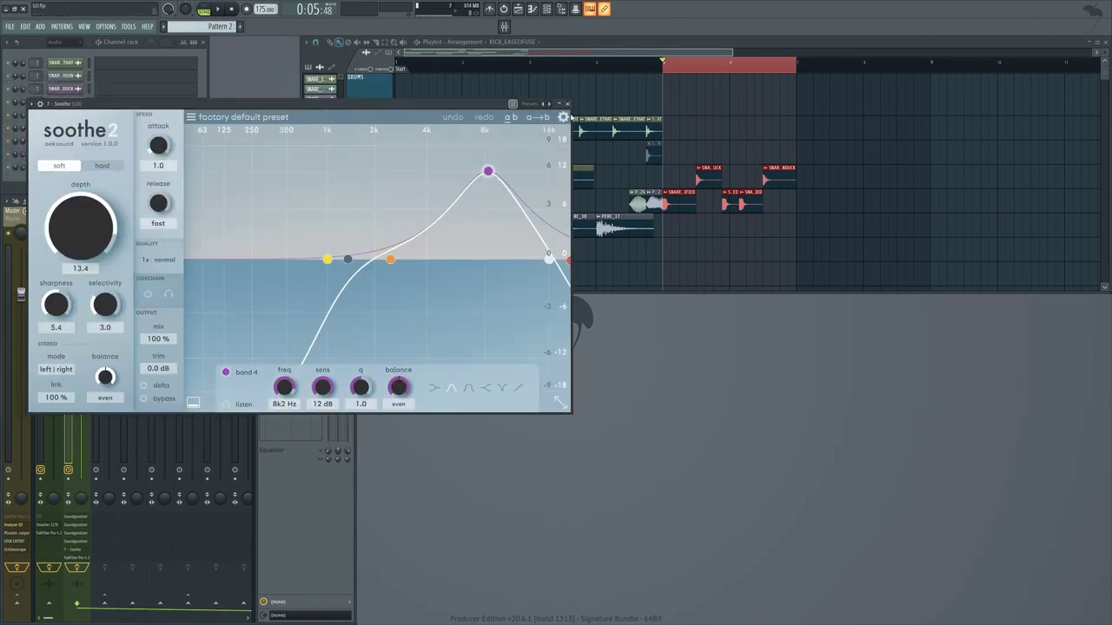
{"action": "left_click", "coordinate": [567, 104]}
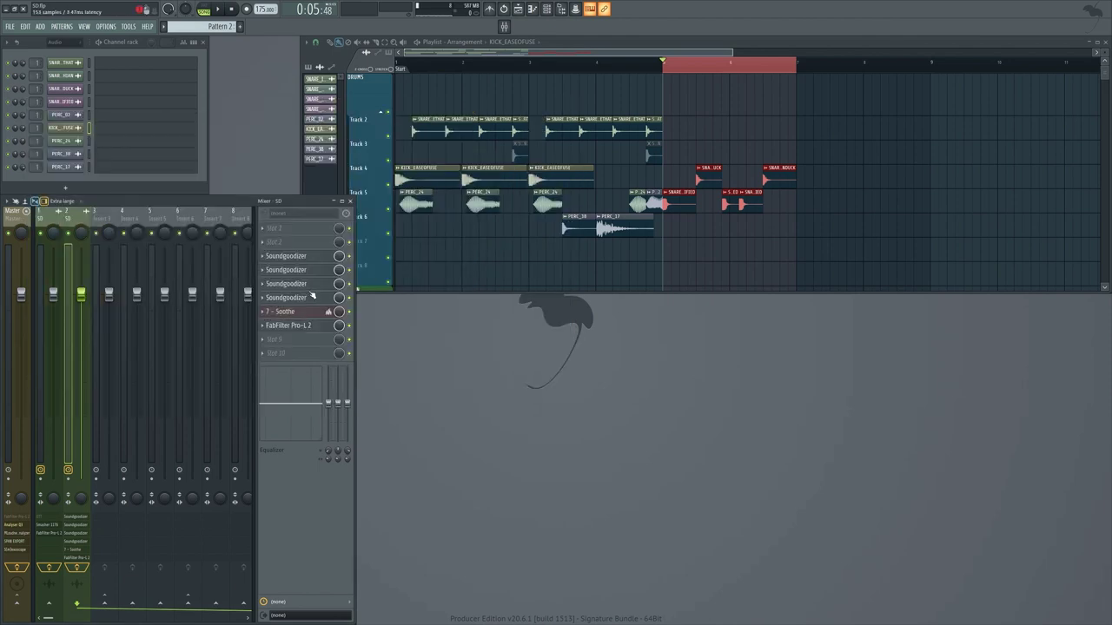
{"action": "left_click", "coordinate": [309, 324]}
{"action": "left_click", "coordinate": [308, 325]}
Play the snare loop with the second insert's effect chain disabled, and stop playback
{"action": "scroll", "coordinate": [639, 220], "scroll_direction": "down", "scroll_amount": 5}
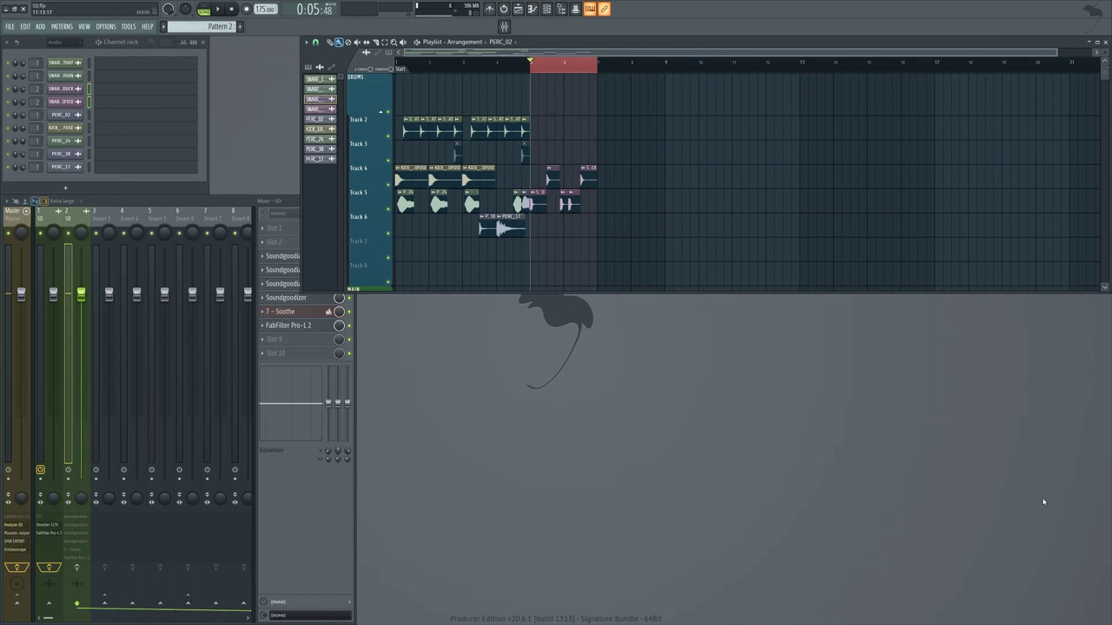
{"action": "key", "text": "space"}
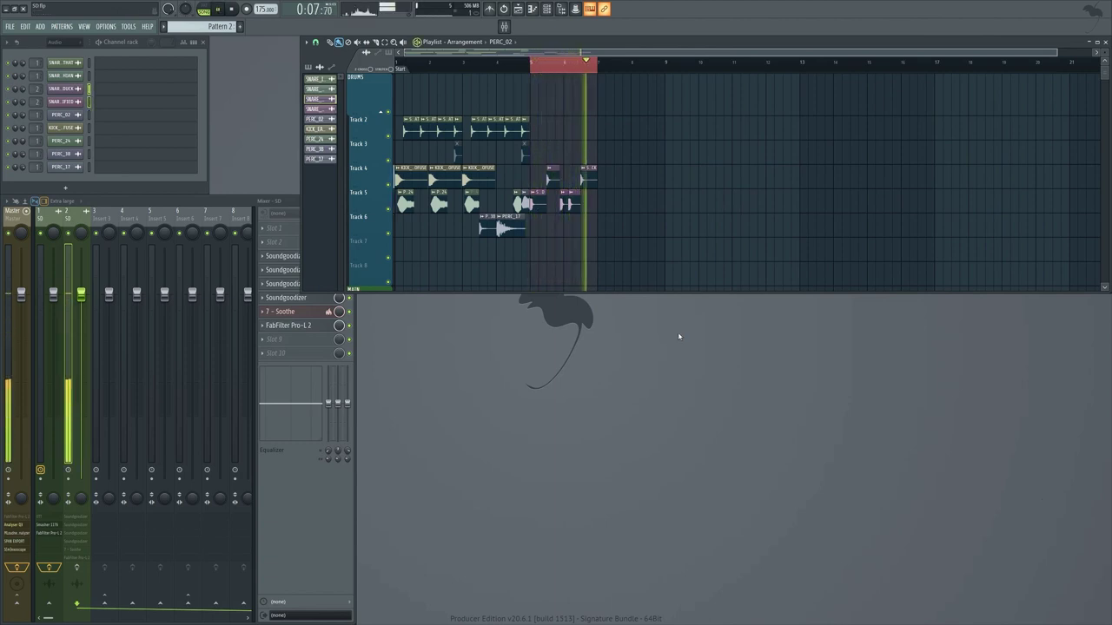
{"action": "key", "text": "space"}
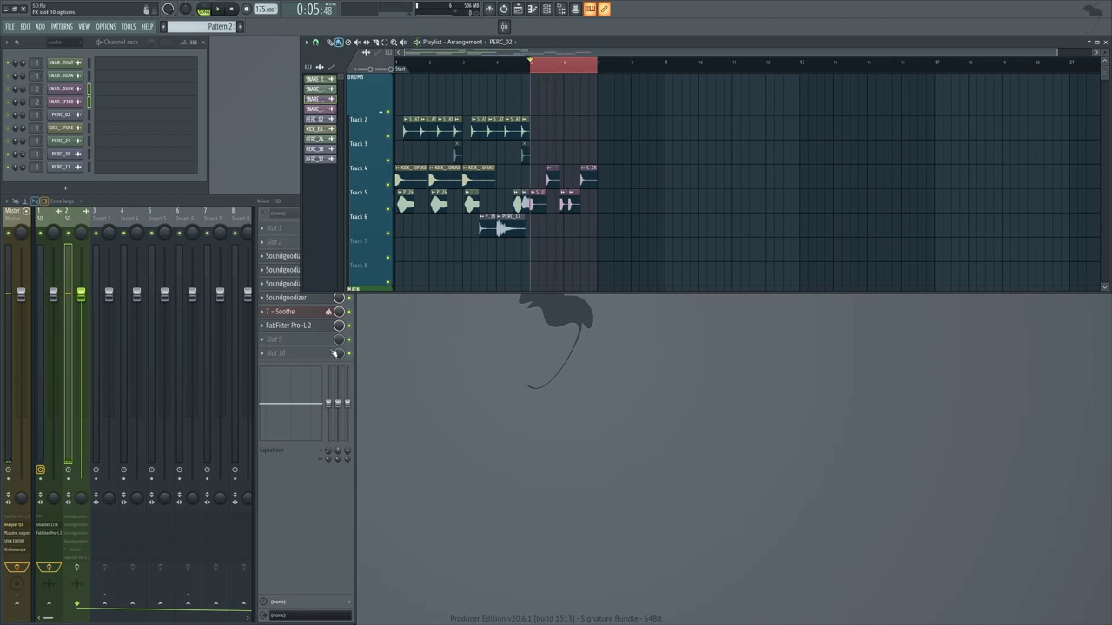
Re-enable the second insert's effect chain, play the snare loop with compression, and stop playback
{"action": "left_click", "coordinate": [75, 221]}
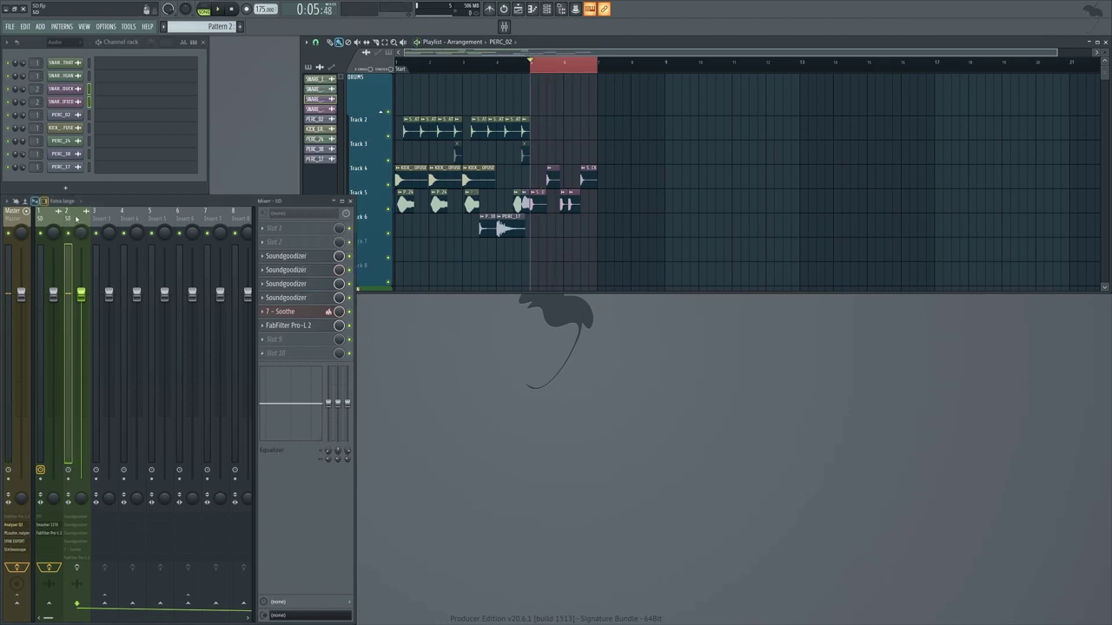
{"action": "left_click", "coordinate": [77, 570]}
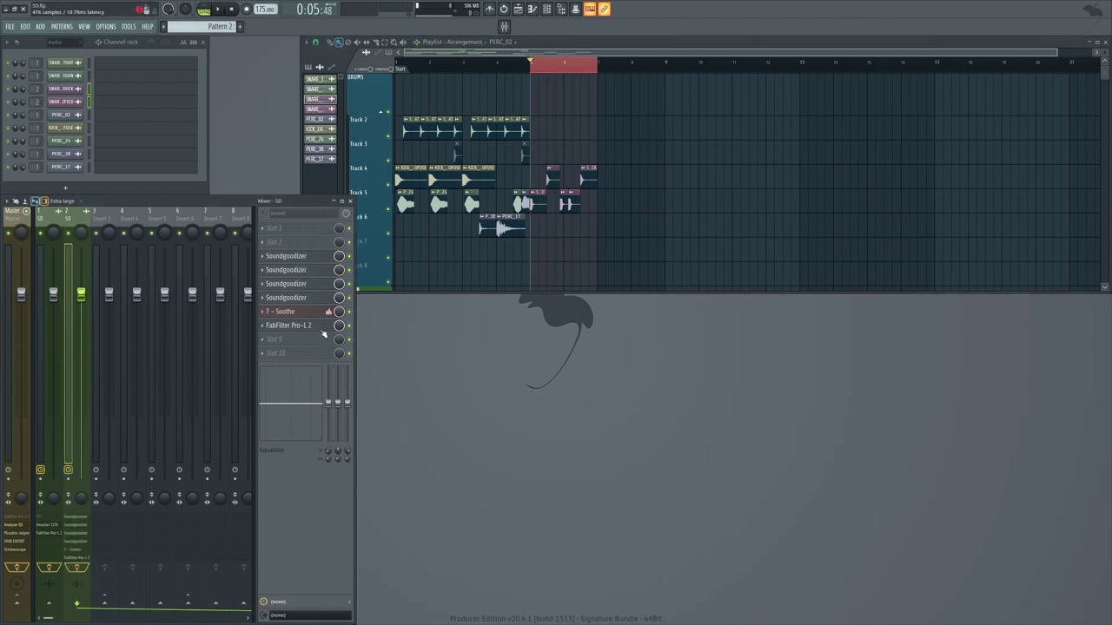
{"action": "key", "text": "space"}
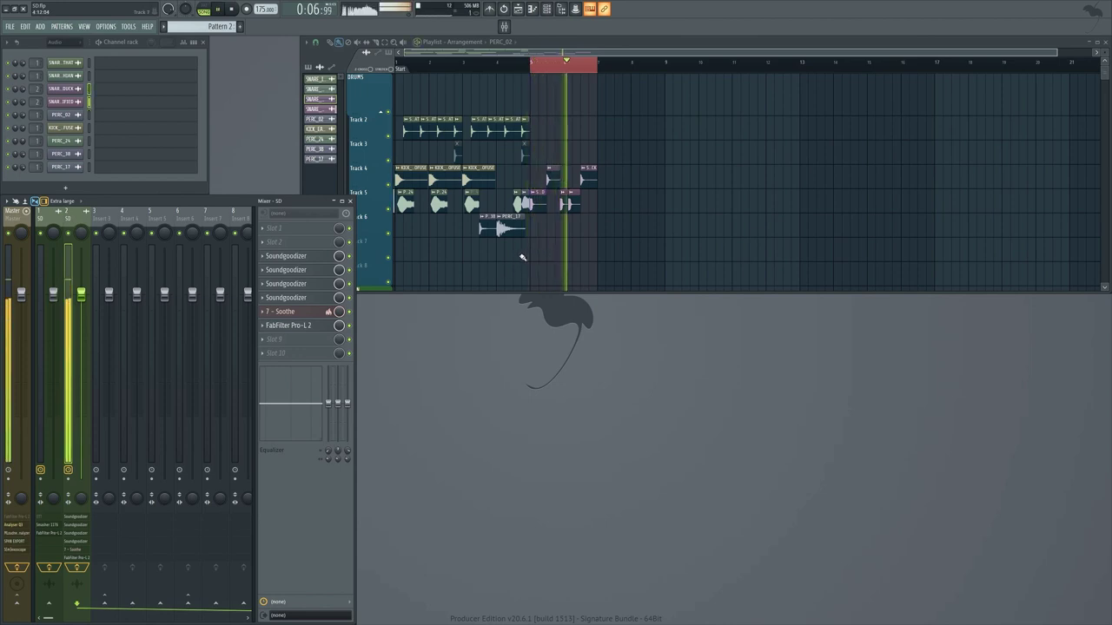
{"action": "scroll", "coordinate": [562, 223], "scroll_direction": "up", "scroll_amount": 2}
{"action": "scroll", "coordinate": [556, 218], "scroll_direction": "up", "scroll_amount": 1}
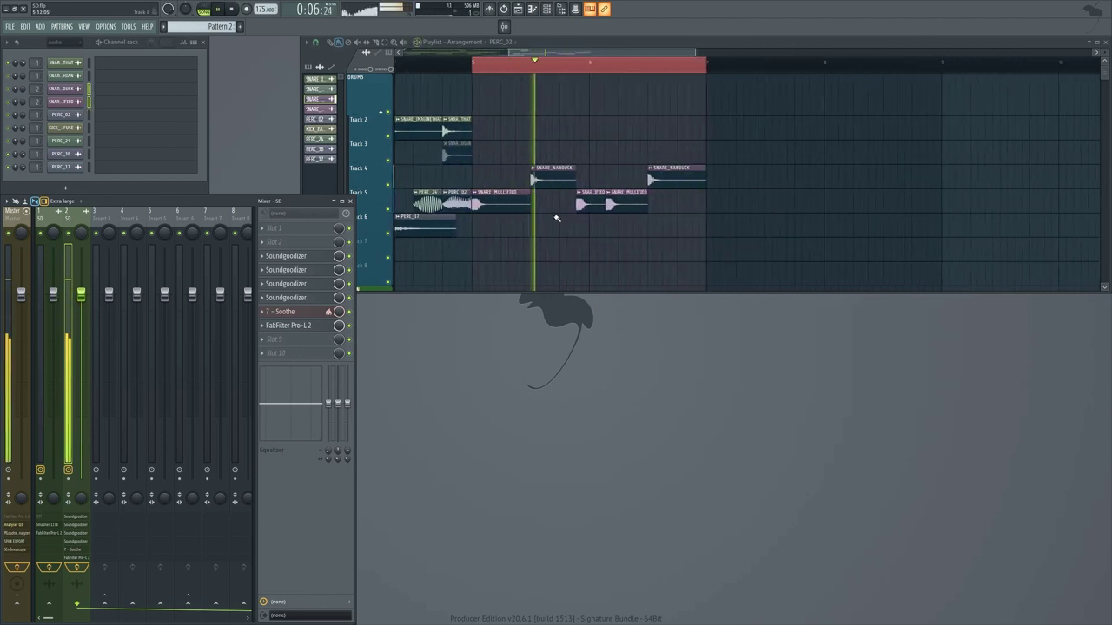
{"action": "scroll", "coordinate": [507, 212], "scroll_direction": "down", "scroll_amount": 2}
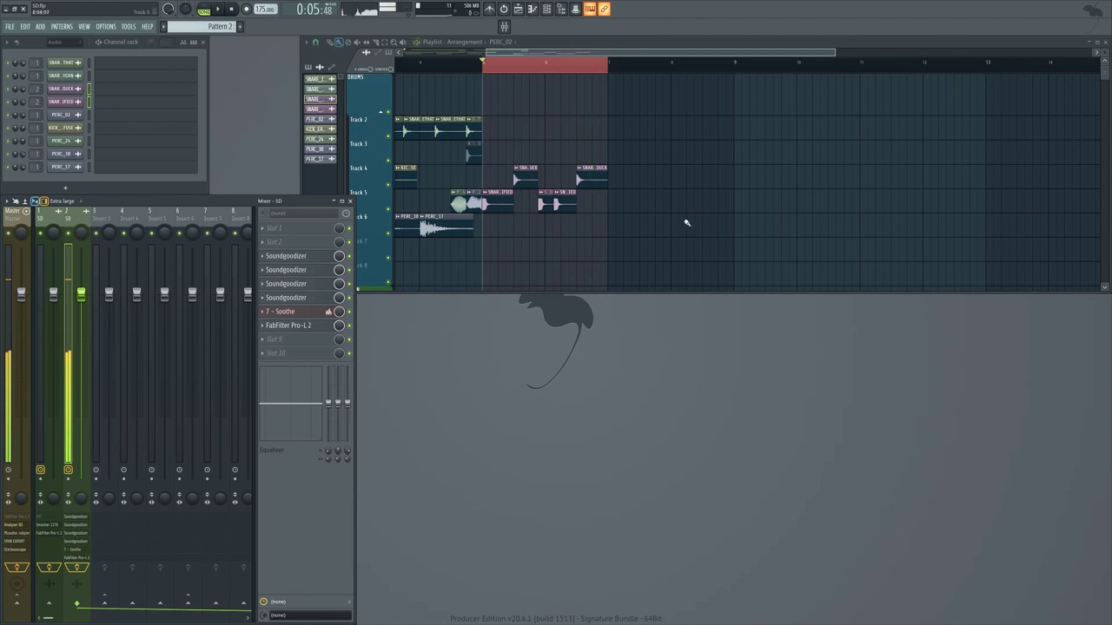
{"action": "scroll", "coordinate": [685, 220], "scroll_direction": "down", "scroll_amount": 2}
Place a KICK_EASEOFUSE clip on Track 6 in the snare loop, make it unique and route it to mixer track 2
{"action": "left_click", "coordinate": [448, 175]}
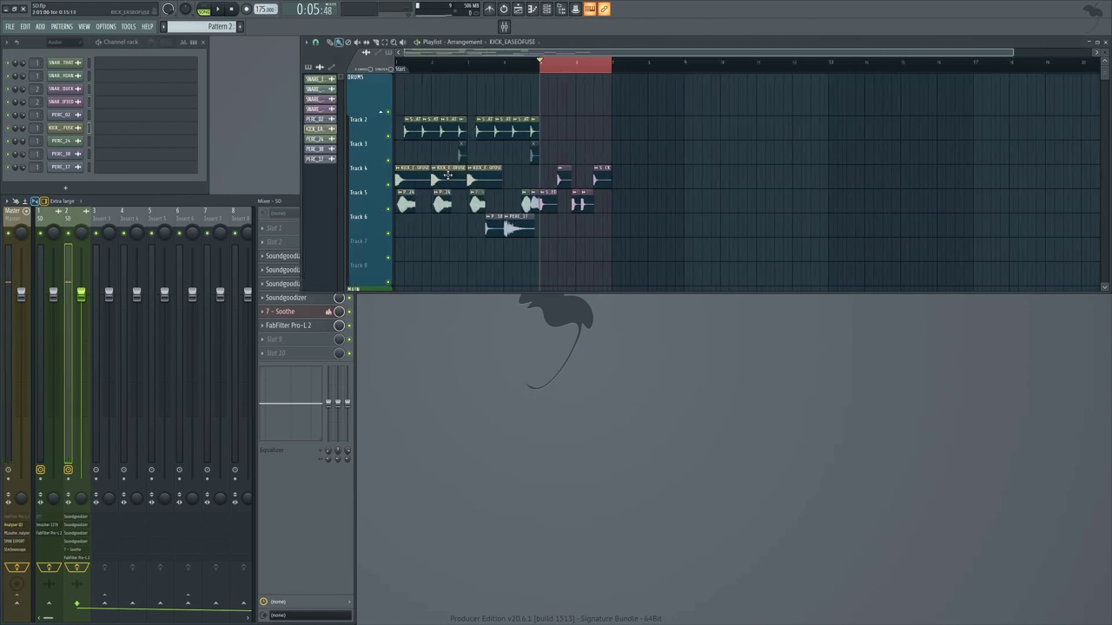
{"action": "scroll", "coordinate": [571, 218], "scroll_direction": "up", "scroll_amount": 2}
{"action": "left_click", "coordinate": [524, 223]}
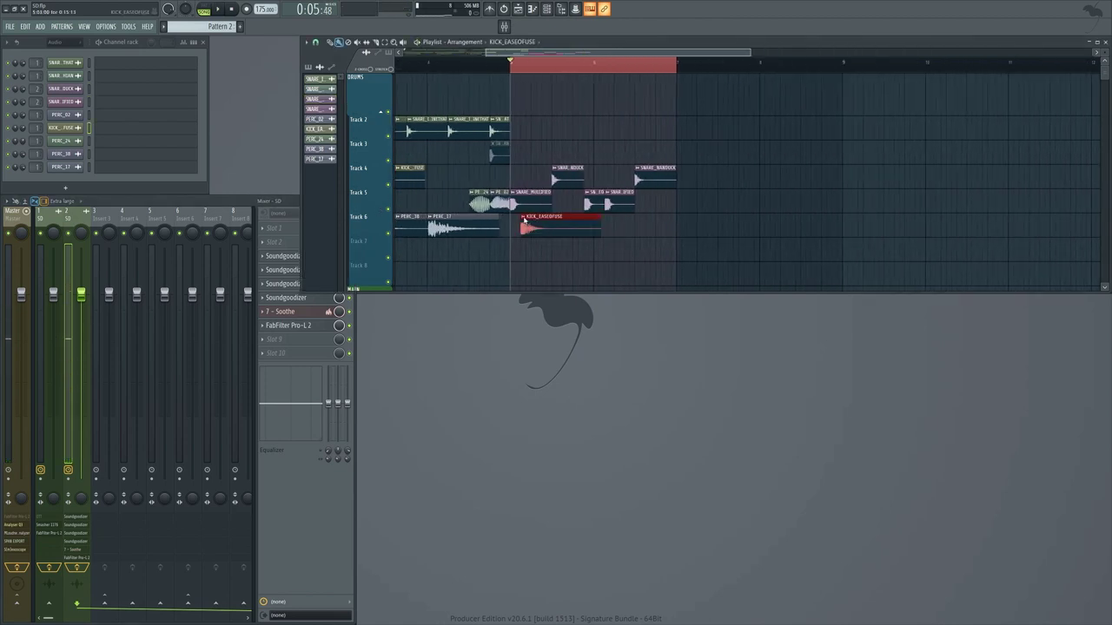
{"action": "left_click", "coordinate": [548, 301]}
{"action": "scroll", "coordinate": [248, 106], "scroll_direction": "up", "scroll_amount": 1}
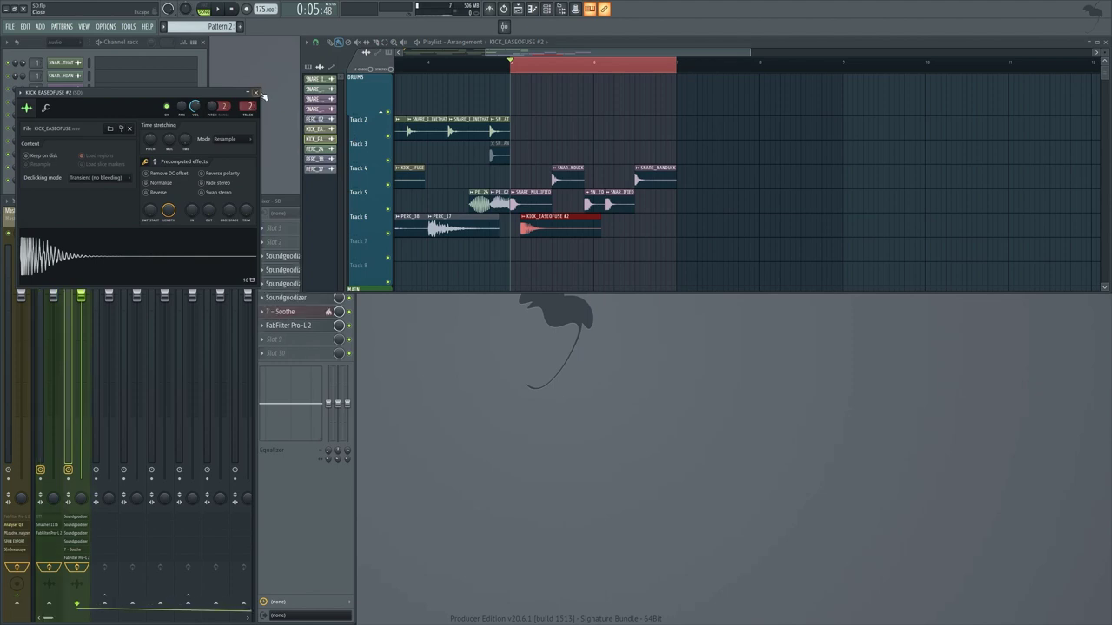
{"action": "left_click", "coordinate": [256, 93]}
Move the unique kick to the start of bar 5 and the first SNARE_MULLIFIED clip one beat after it, auditioning the loop
{"action": "left_click_drag", "start_coordinate": [540, 231], "coordinate": [539, 203]}
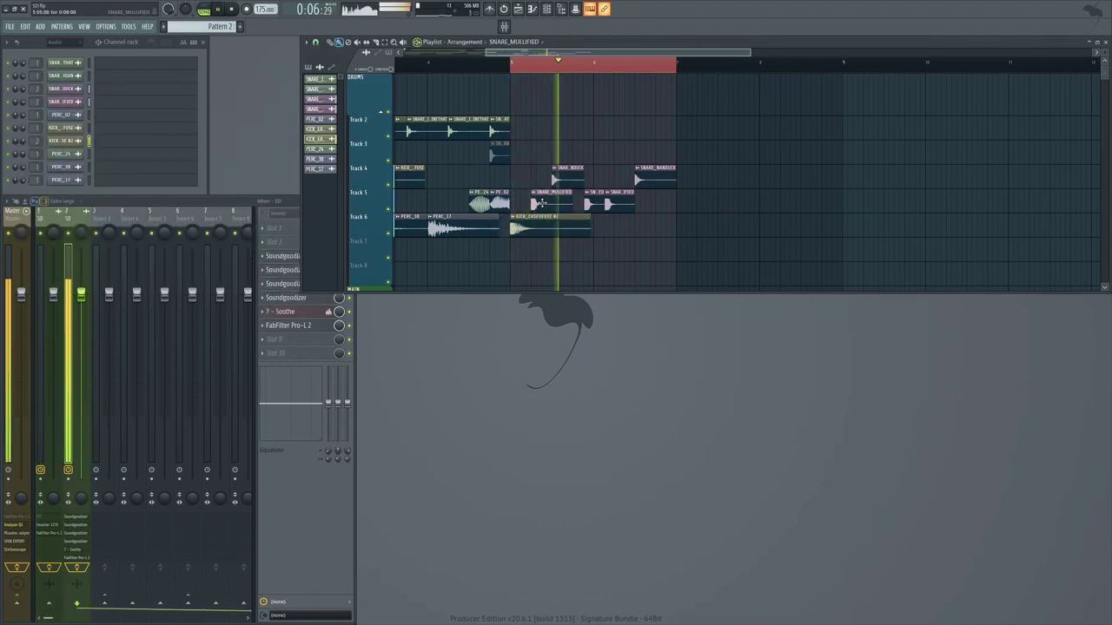
{"action": "left_click", "coordinate": [542, 228]}
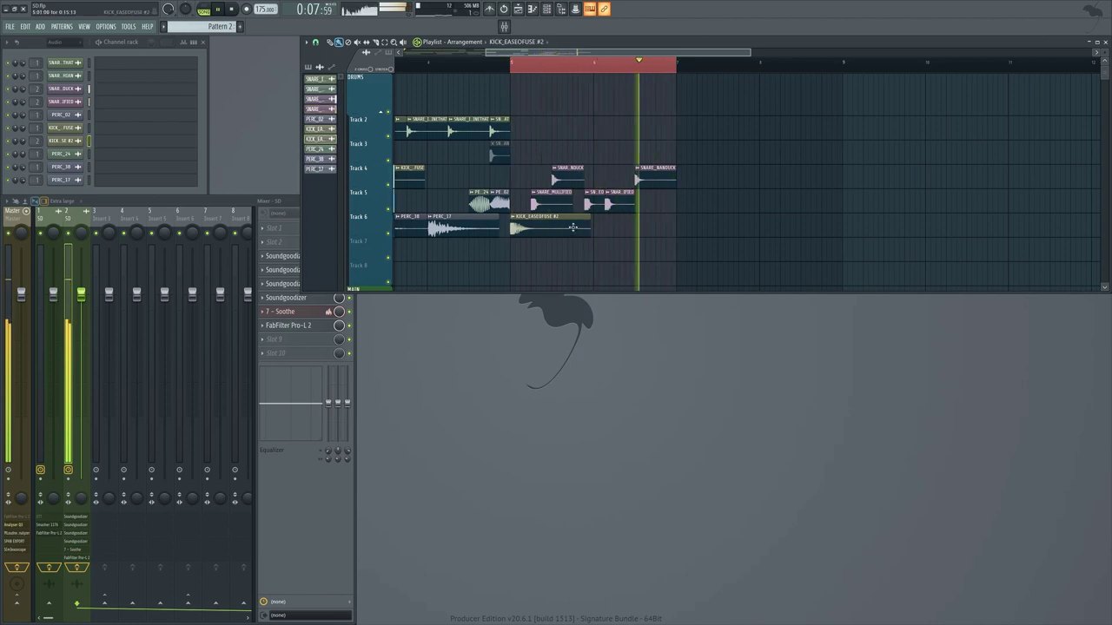
{"action": "key", "text": "space"}
Open the sample settings of the unique kick clip on Track 6
{"action": "double_click", "coordinate": [537, 225]}
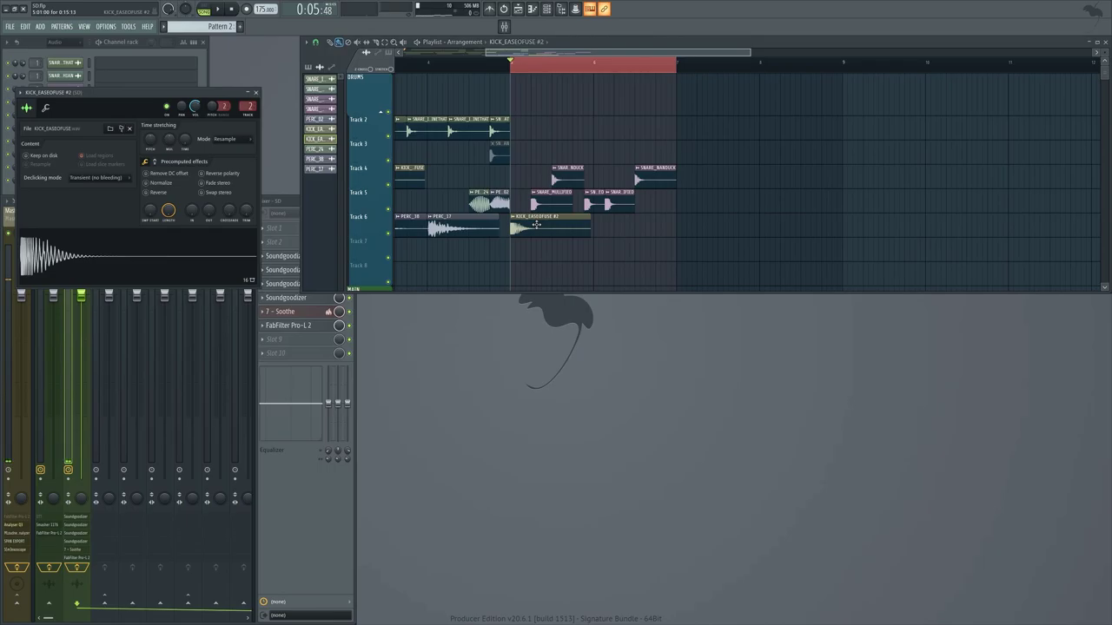